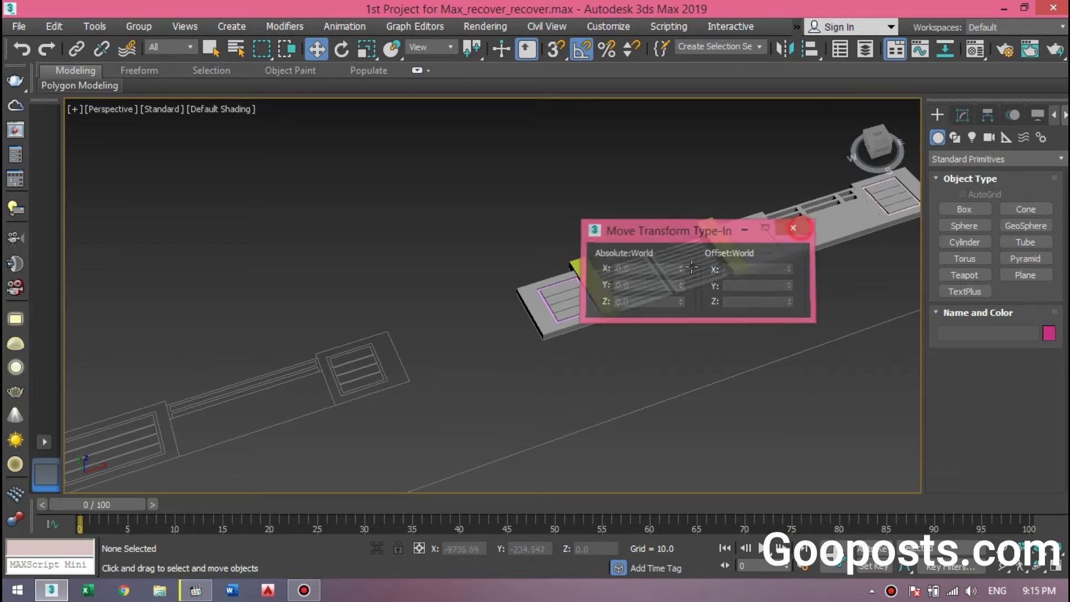
# - Close the Move Transform Type-In window and bring the house models into frame
pyautogui.click(795, 227)
pyautogui.moveTo(463, 290); pyautogui.dragTo(717, 266, button='middle')
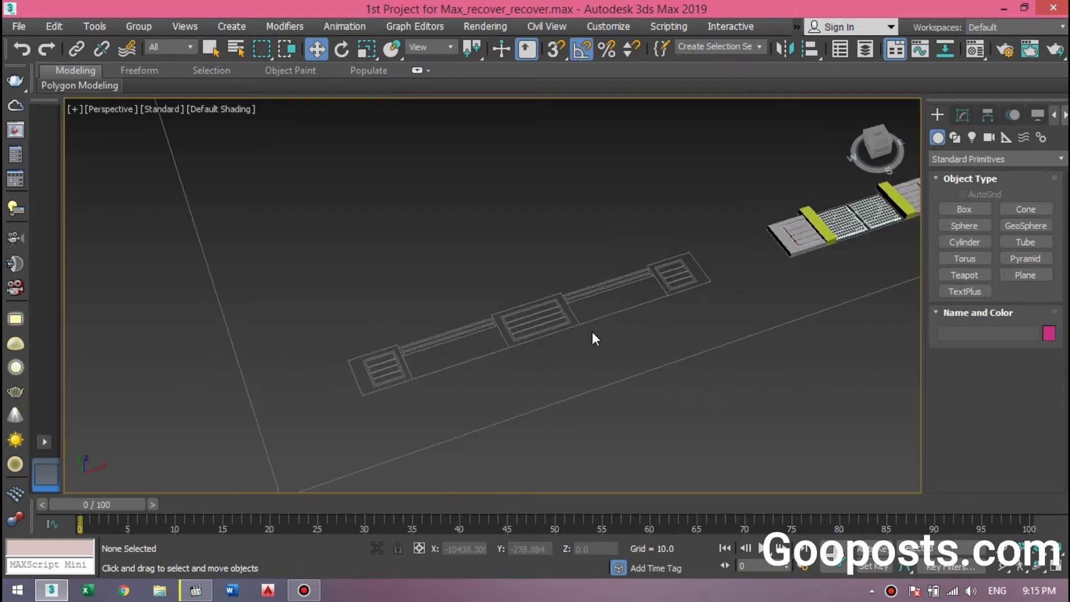
pyautogui.scroll(3, 536, 332)
pyautogui.scroll(2, 534, 349)
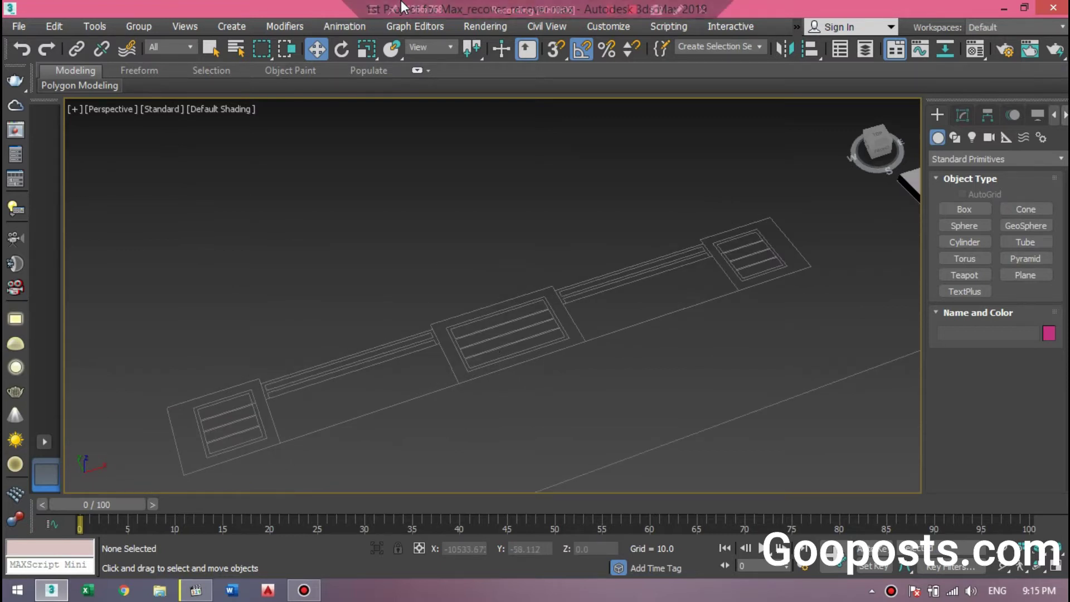
# - Maximize the Top viewport and centre it on the wall panels
pyautogui.hotkey('alt', 'w')
pyautogui.click(280, 185)
pyautogui.hotkey('alt', 'w')
pyautogui.scroll(-2, 412, 289)
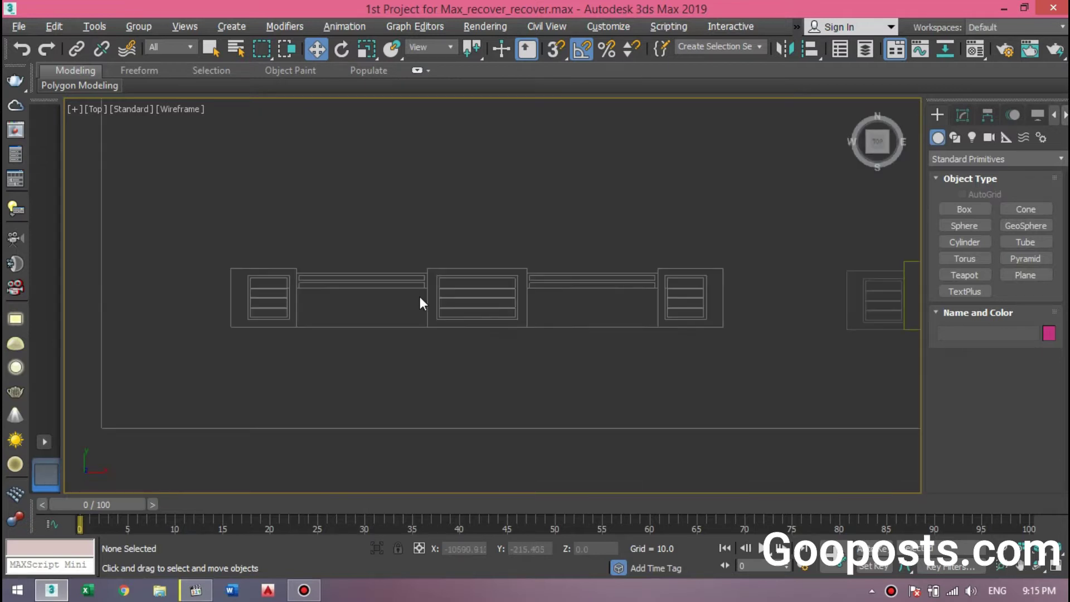
pyautogui.scroll(-3, 435, 301)
pyautogui.scroll(5, 362, 305)
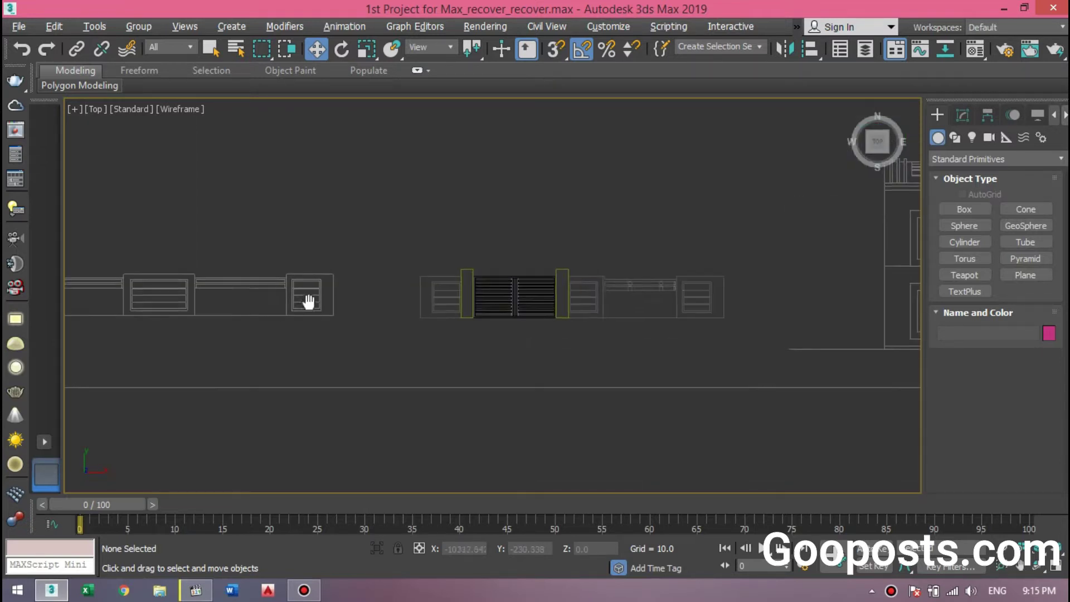
pyautogui.scroll(2, 370, 304)
pyautogui.moveTo(366, 297)
pyautogui.mouseDown(button='middle')
pyautogui.moveTo(513, 333)
pyautogui.moveTo(500, 305)
pyautogui.mouseUp(button='middle')
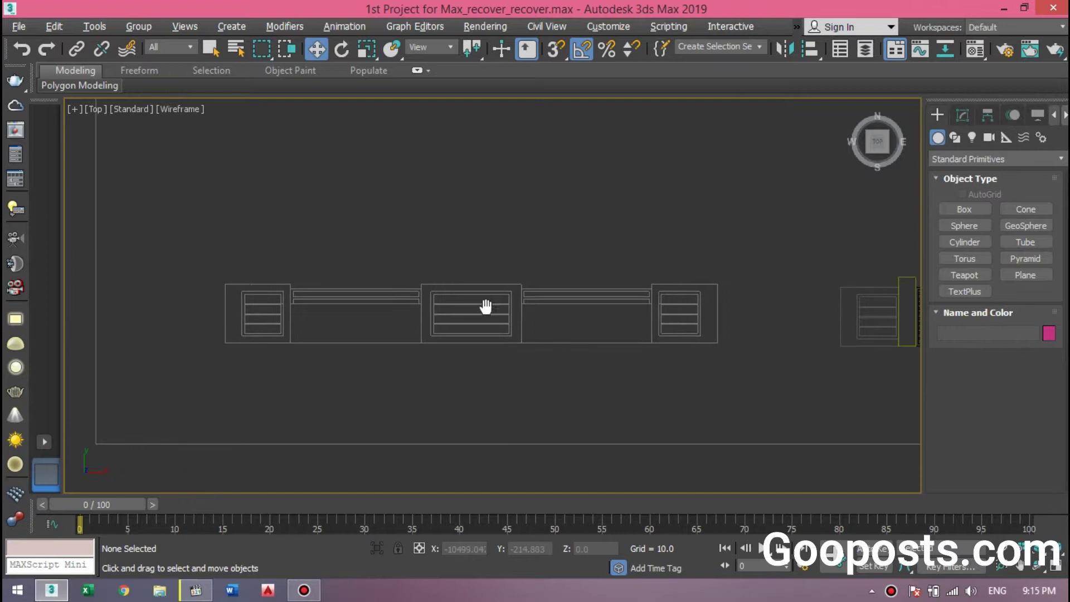
# - Switch the Create panel to Shapes and zoom in on the left louvered panel
pyautogui.click(954, 137)
pyautogui.moveTo(473, 353); pyautogui.dragTo(501, 364, button='middle')
pyautogui.scroll(1, 303, 344)
pyautogui.scroll(3, 280, 310)
pyautogui.moveTo(309, 346); pyautogui.dragTo(328, 362, button='middle')
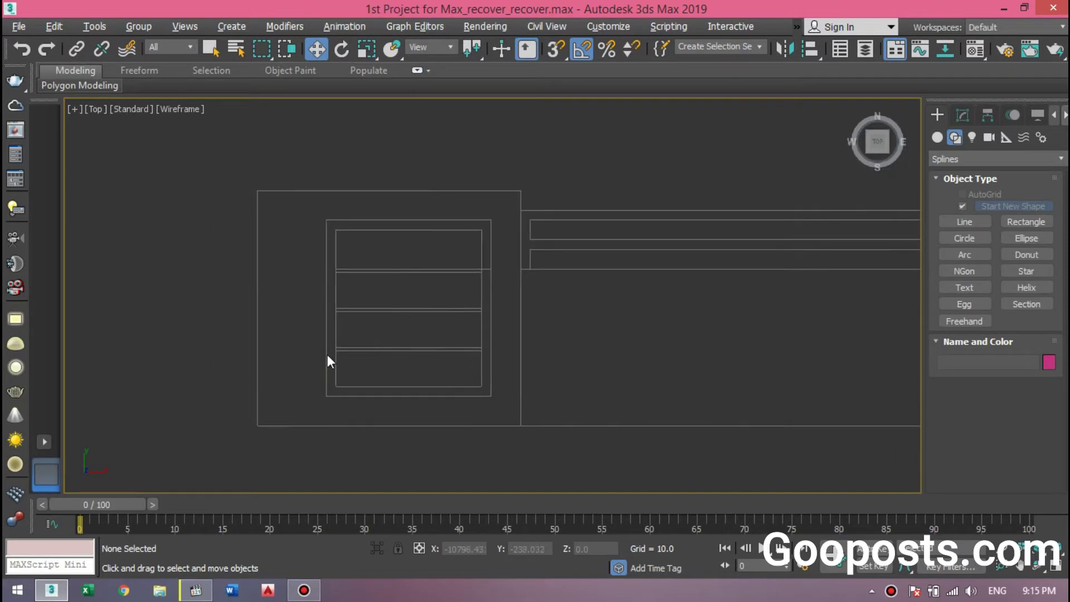
# - With Rectangle, Start New Shape off and 3D Snap on, trace the left panel's outer and inner frames
pyautogui.click(1012, 223)
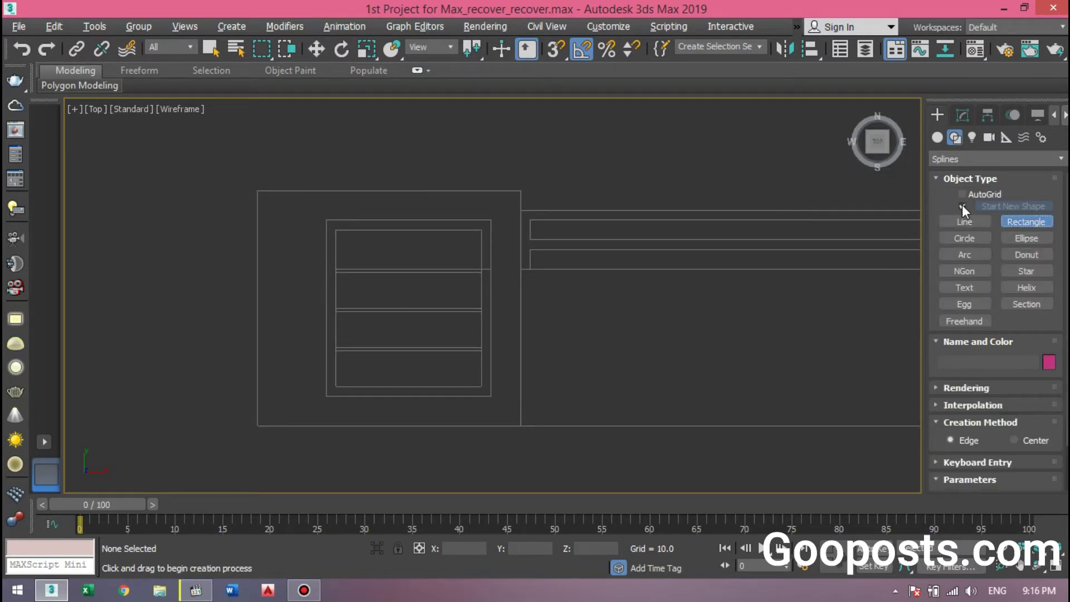
pyautogui.click(963, 206)
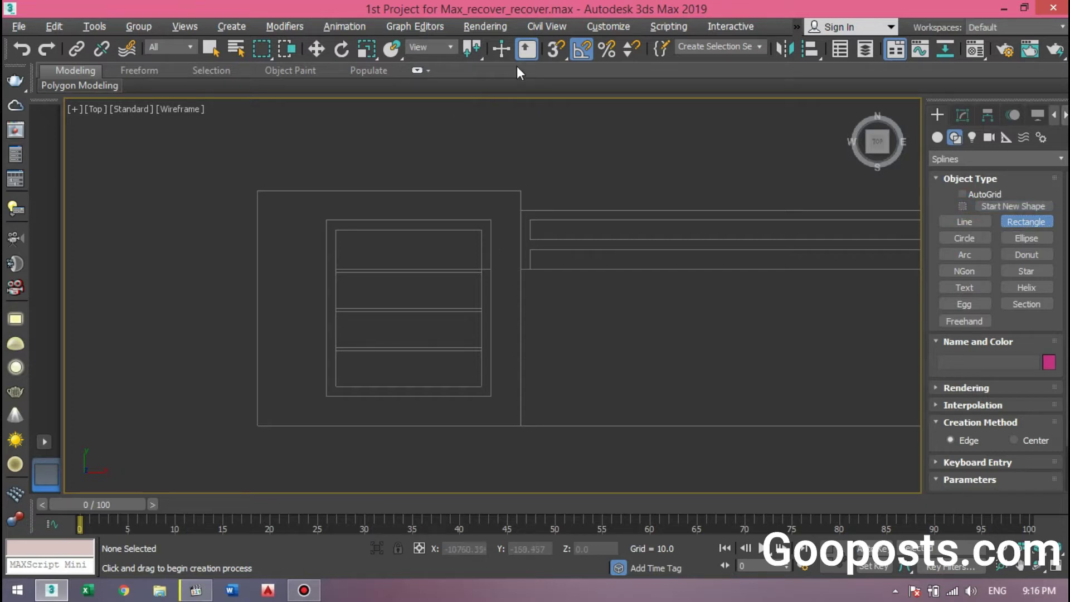
pyautogui.click(557, 52)
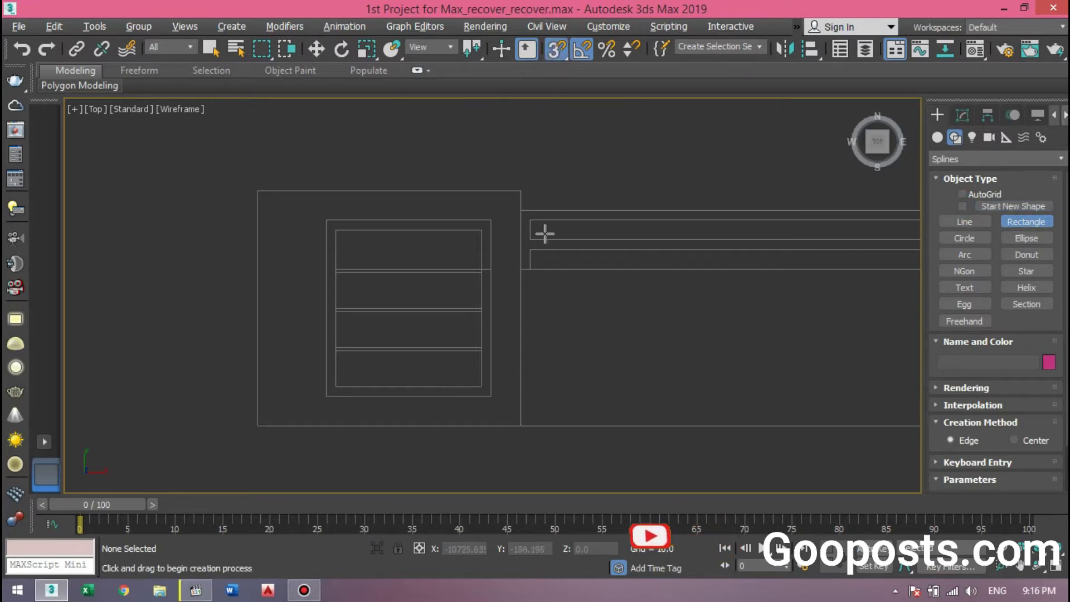
pyautogui.moveTo(257, 191); pyautogui.dragTo(521, 427)
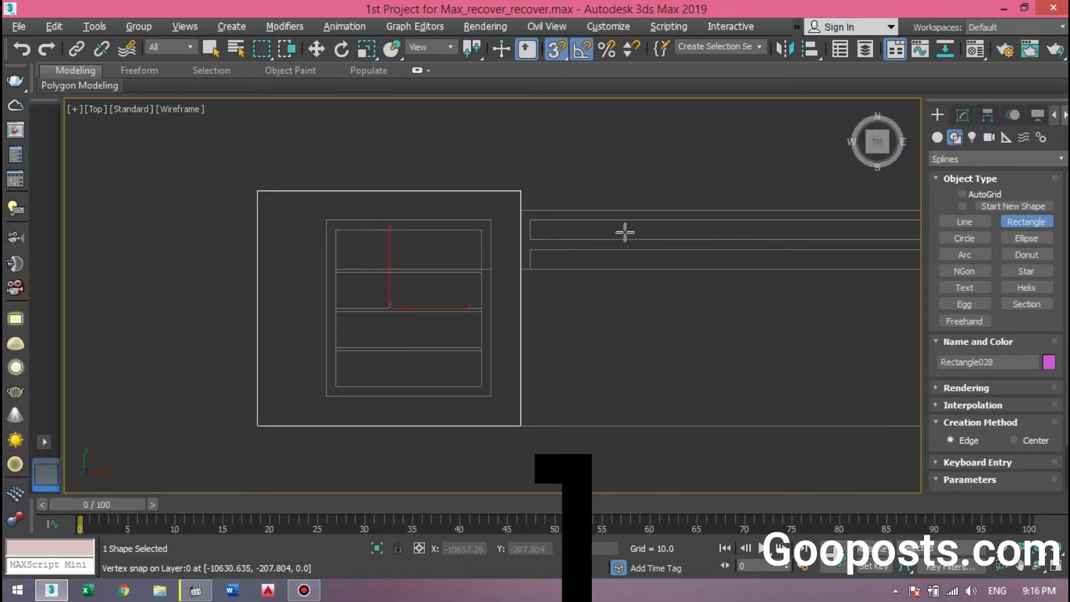
pyautogui.moveTo(324, 217); pyautogui.dragTo(495, 394)
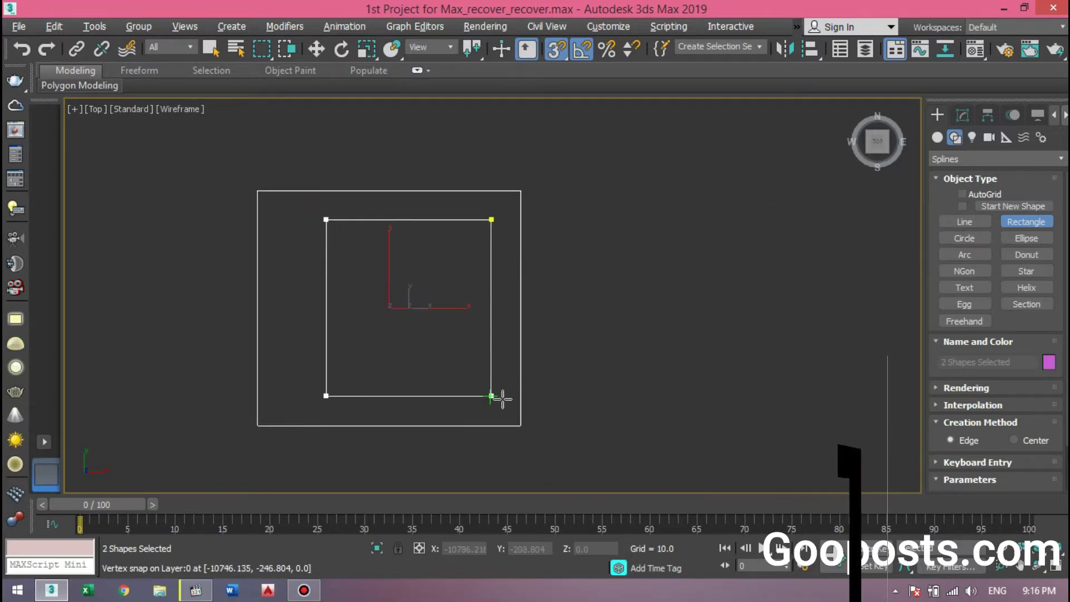
# - Outline the left panel's four slats with snapped rectangles
pyautogui.moveTo(406, 265); pyautogui.dragTo(376, 273, button='middle')
pyautogui.scroll(2, 375, 273)
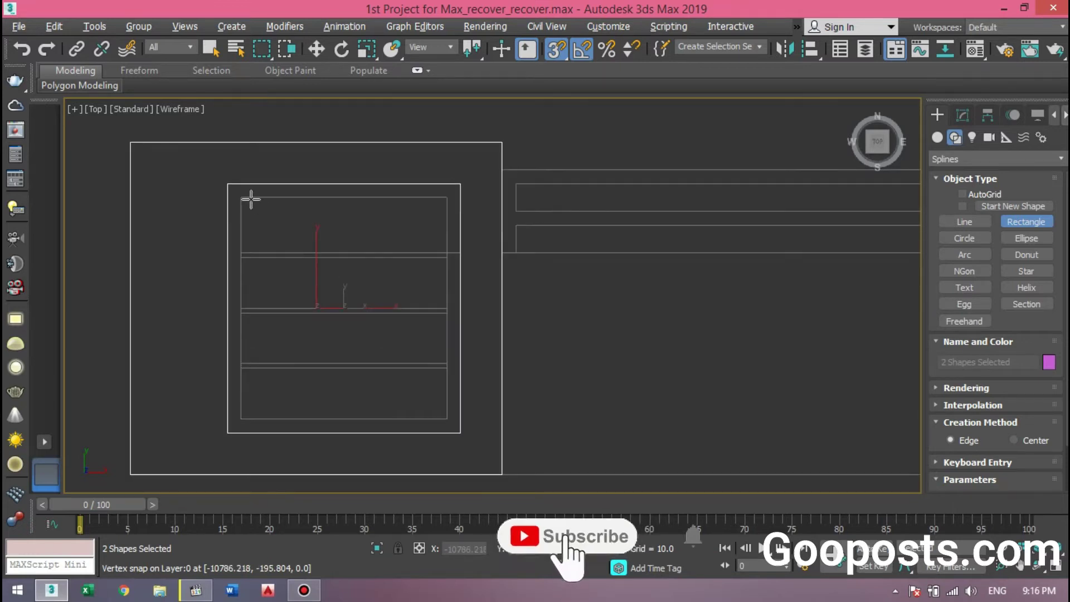
pyautogui.moveTo(240, 198); pyautogui.dragTo(447, 252)
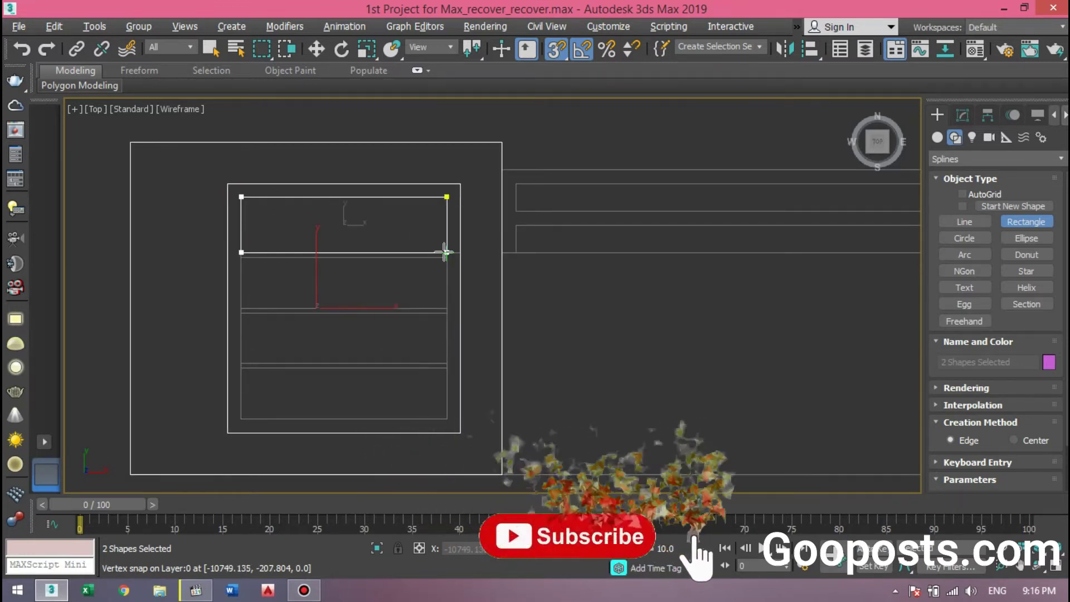
pyautogui.moveTo(240, 257); pyautogui.dragTo(447, 308)
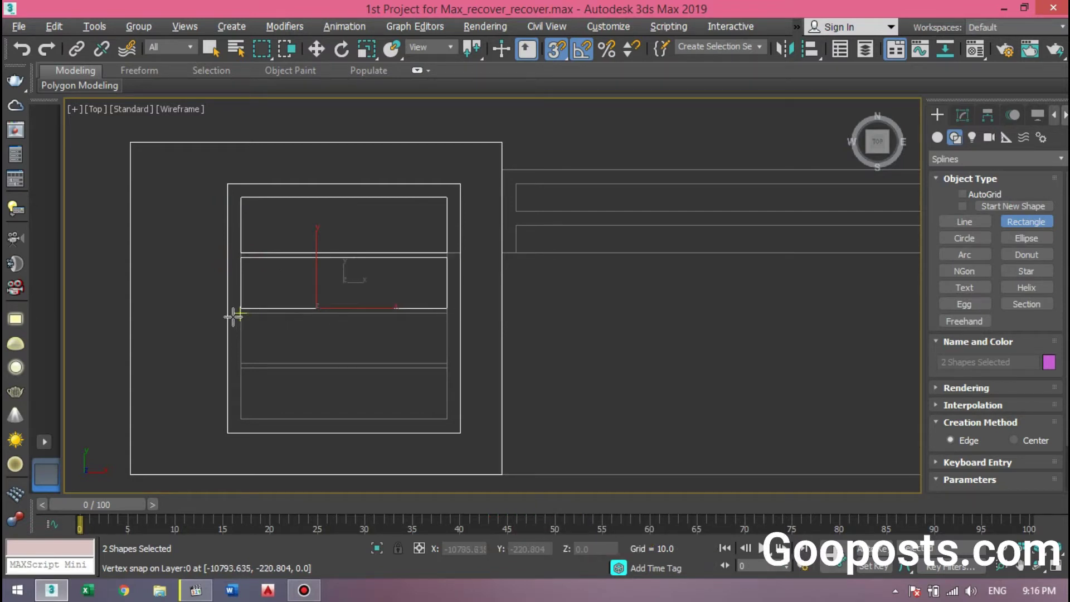
pyautogui.moveTo(241, 312); pyautogui.dragTo(433, 364)
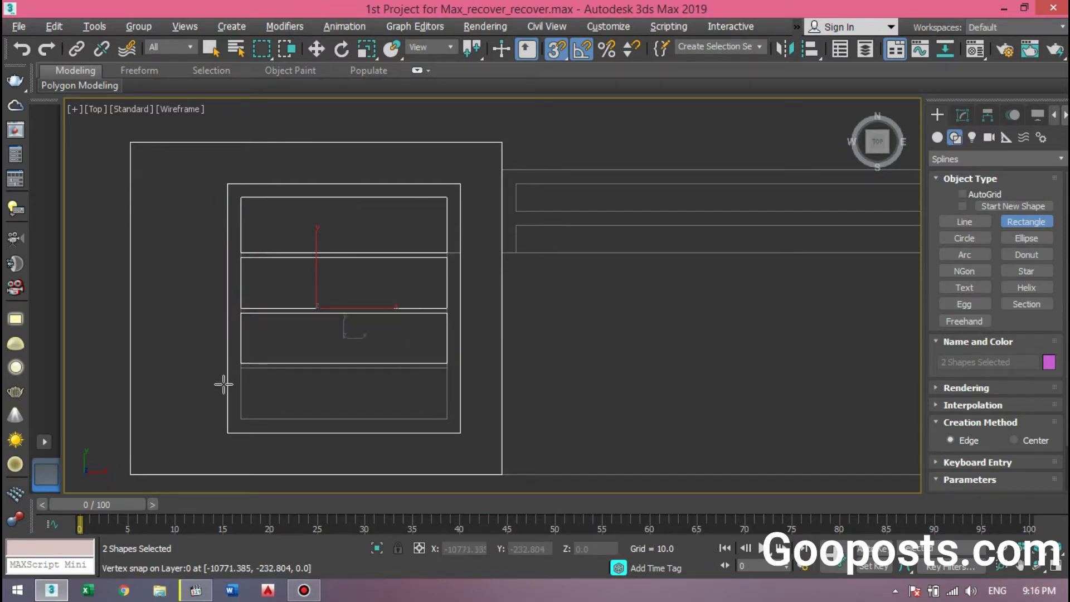
pyautogui.moveTo(424, 421); pyautogui.dragTo(447, 420)
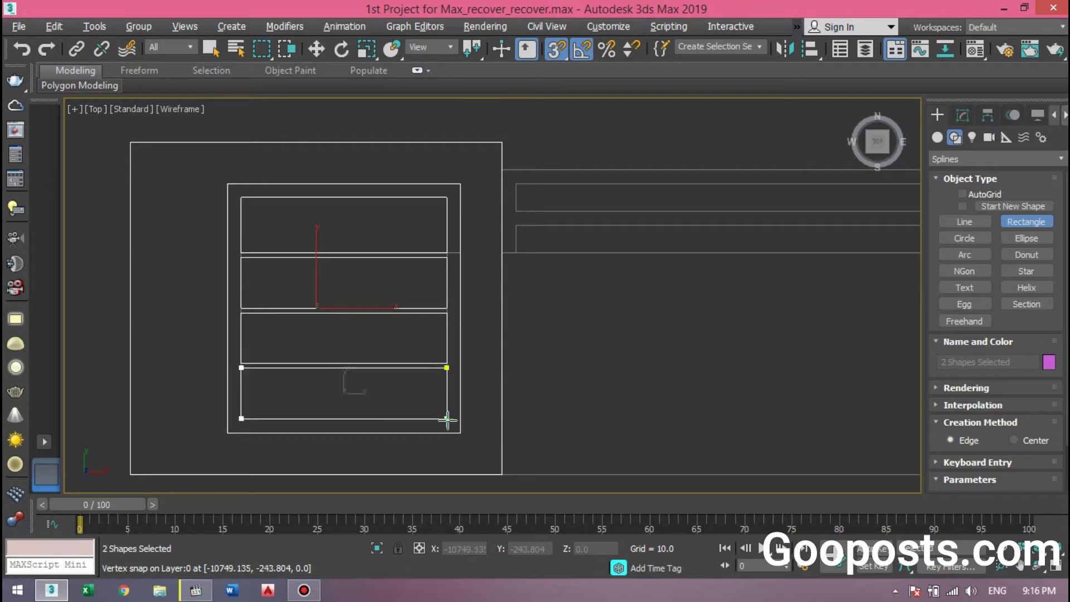
pyautogui.scroll(-3, 335, 377)
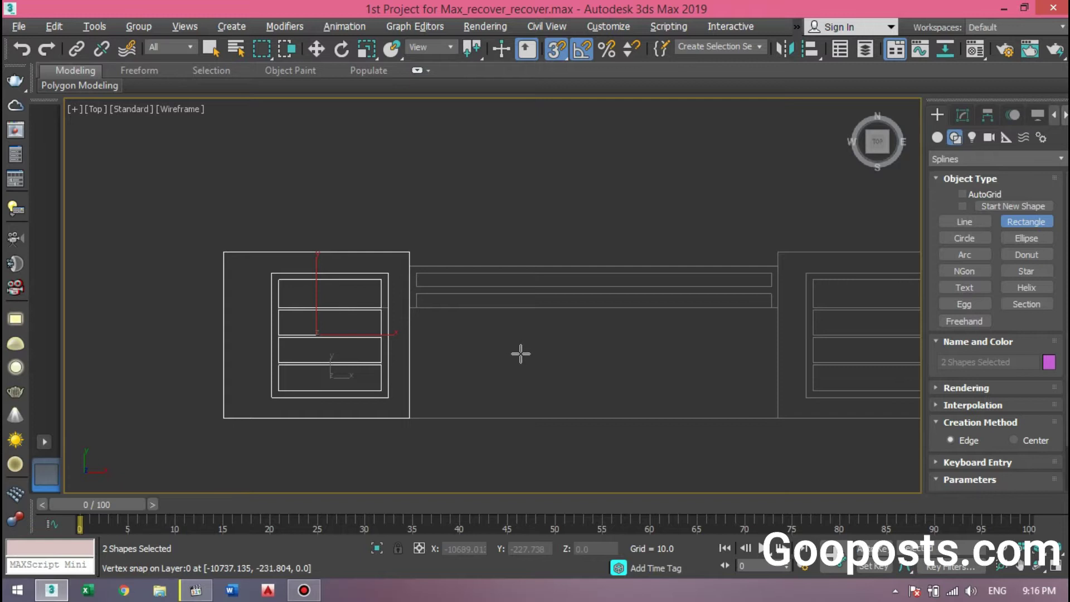
pyautogui.moveTo(520, 353); pyautogui.dragTo(342, 351, button='middle')
# - Move to the middle panel and trace its outer and inner frames with rectangles
pyautogui.scroll(-3, 373, 350)
pyautogui.moveTo(490, 358); pyautogui.dragTo(380, 329, button='middle')
pyautogui.scroll(2, 502, 351)
pyautogui.scroll(3, 501, 351)
pyautogui.moveTo(268, 173)
pyautogui.mouseDown()
pyautogui.moveTo(658, 363)
pyautogui.moveTo(664, 397)
pyautogui.mouseUp()
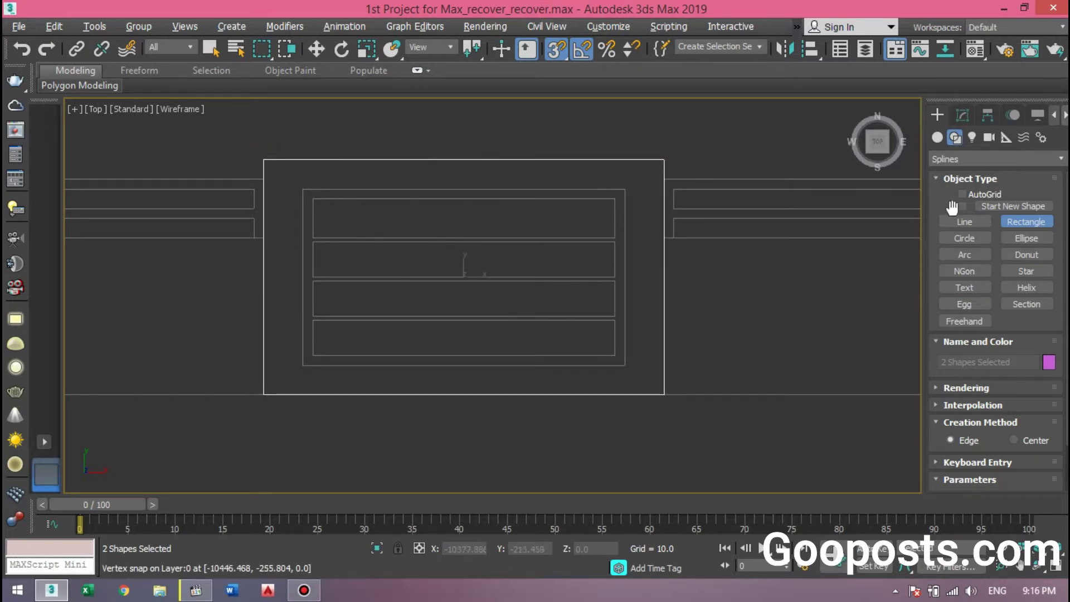
pyautogui.moveTo(298, 189); pyautogui.dragTo(626, 367)
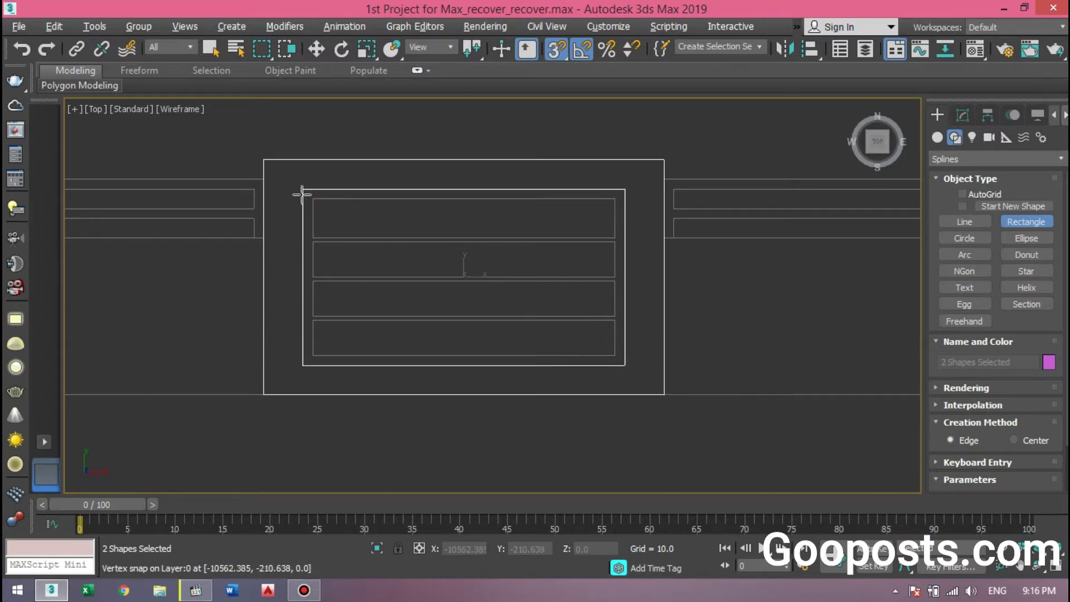
# - Outline the middle panel's four slats with snapped rectangles
pyautogui.moveTo(319, 200); pyautogui.dragTo(616, 238)
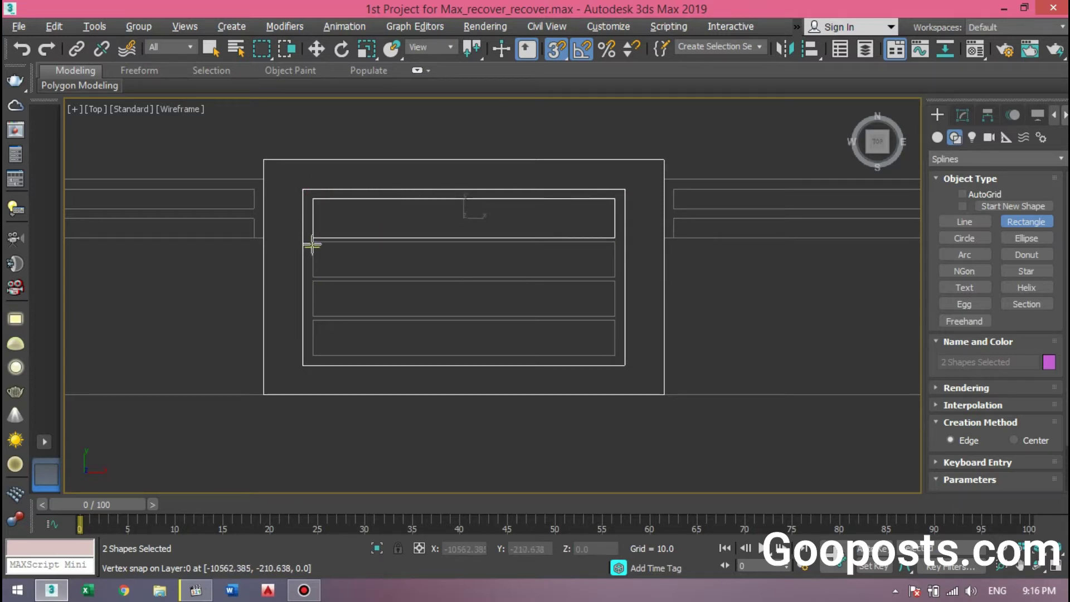
pyautogui.moveTo(312, 240); pyautogui.dragTo(607, 277)
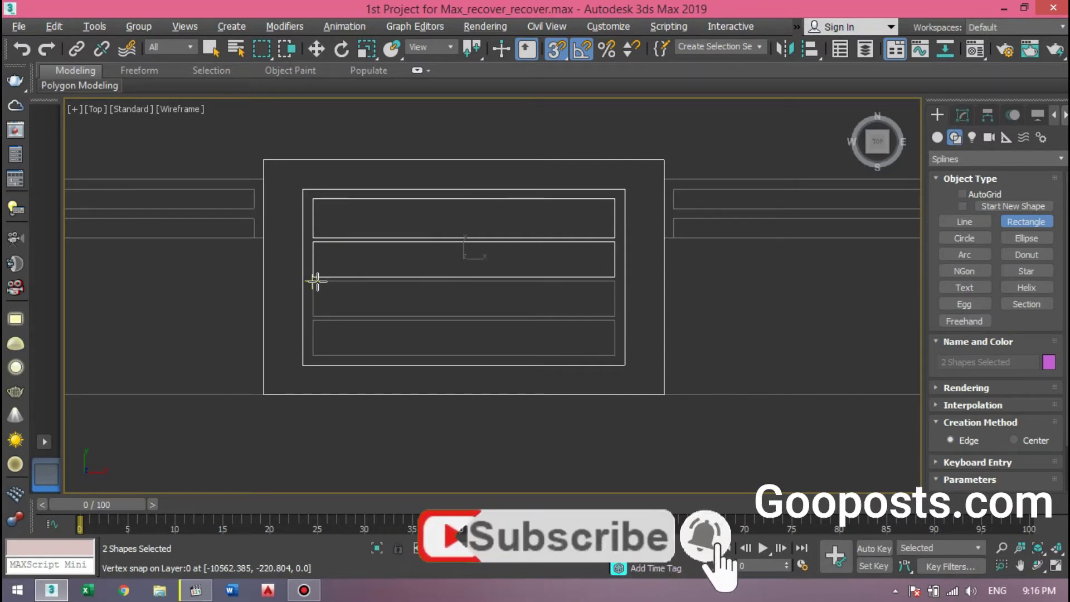
pyautogui.moveTo(313, 280)
pyautogui.mouseDown()
pyautogui.moveTo(464, 317)
pyautogui.moveTo(615, 316)
pyautogui.mouseUp()
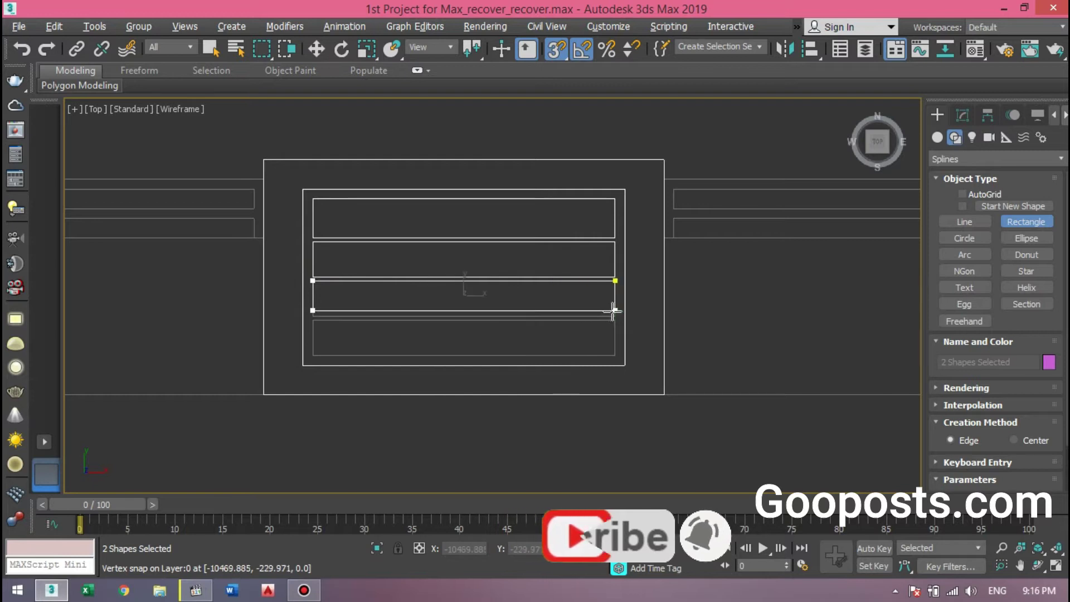
pyautogui.click(312, 320)
pyautogui.moveTo(432, 359); pyautogui.dragTo(613, 355)
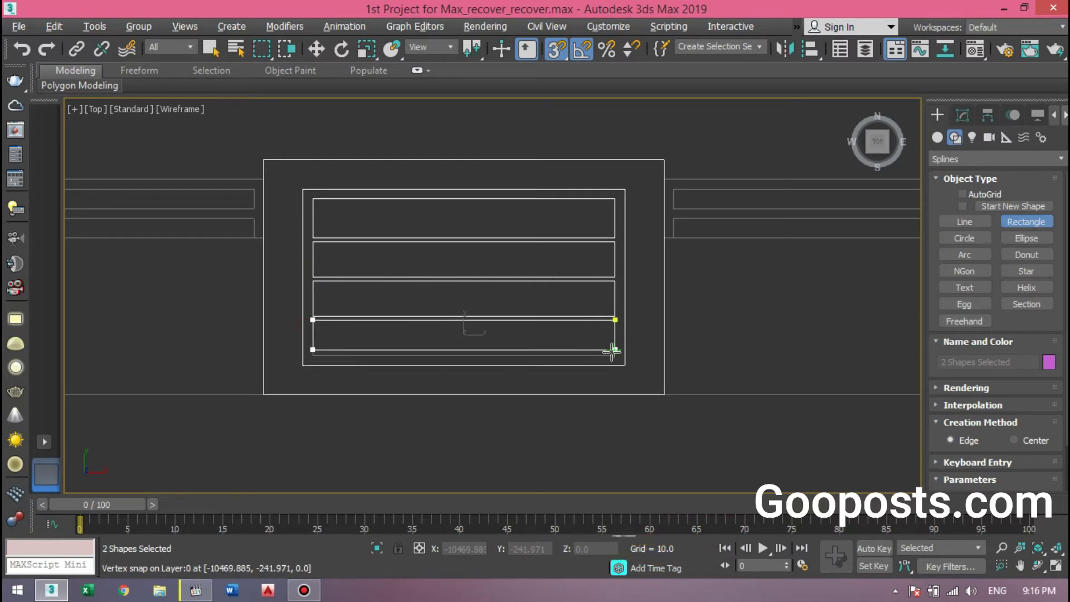
pyautogui.scroll(-2, 310, 315)
pyautogui.scroll(-3, 358, 335)
pyautogui.scroll(-2, 583, 327)
# - Move to the right panel and trace its outer and inner frames with rectangles
pyautogui.moveTo(582, 327); pyautogui.dragTo(498, 310, button='middle')
pyautogui.scroll(4, 497, 310)
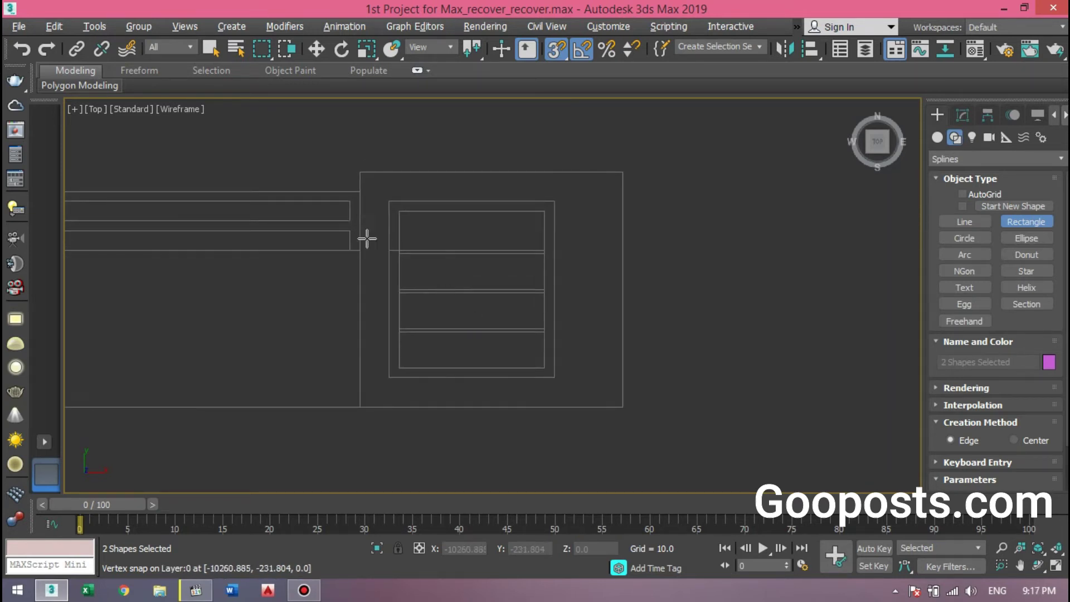
pyautogui.moveTo(362, 176); pyautogui.dragTo(611, 412)
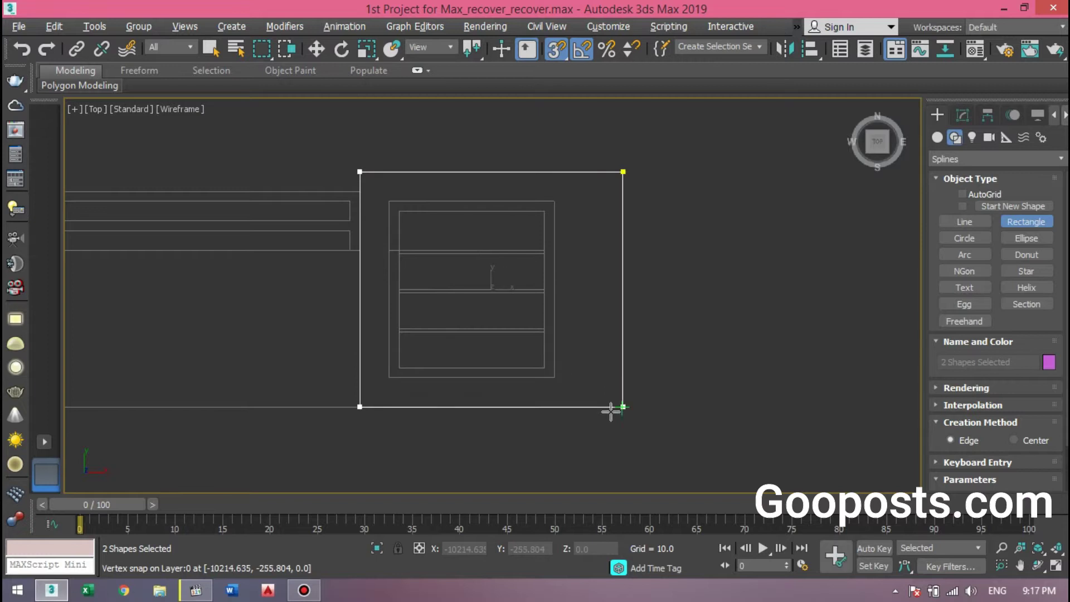
pyautogui.moveTo(386, 200); pyautogui.dragTo(559, 380)
# - Outline the right panel's top, second, third and bottom louver slots with rectangles
pyautogui.scroll(2, 440, 260)
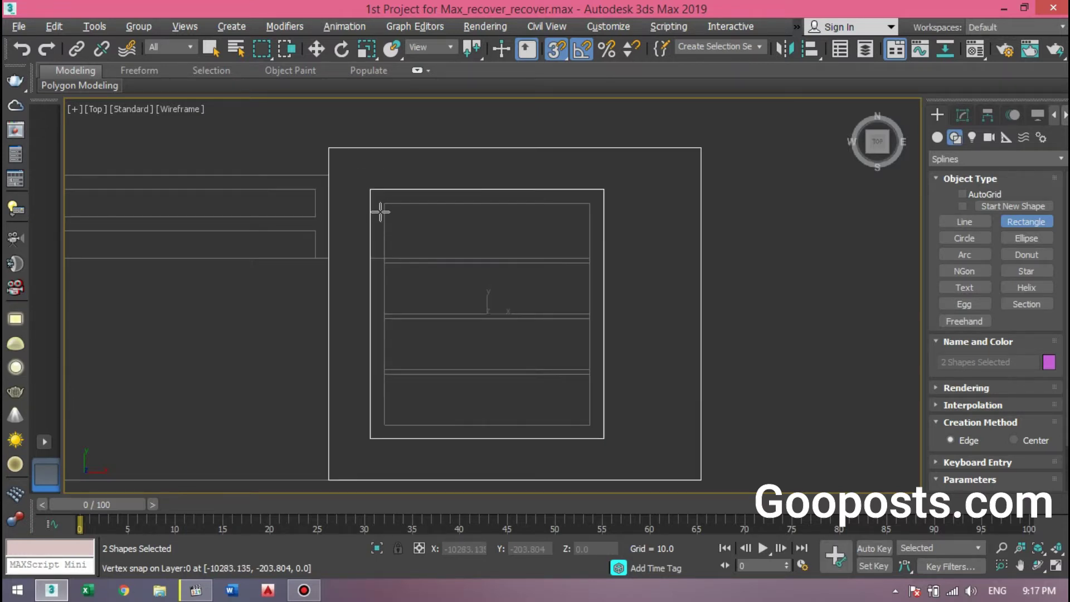
pyautogui.moveTo(377, 204); pyautogui.dragTo(588, 257)
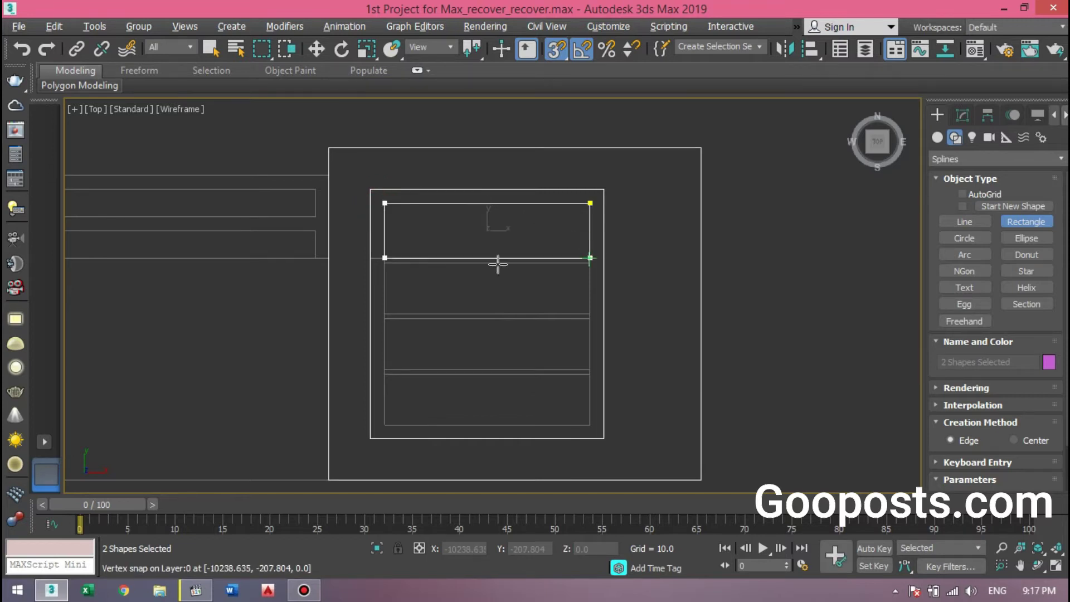
pyautogui.moveTo(413, 274); pyautogui.dragTo(579, 312)
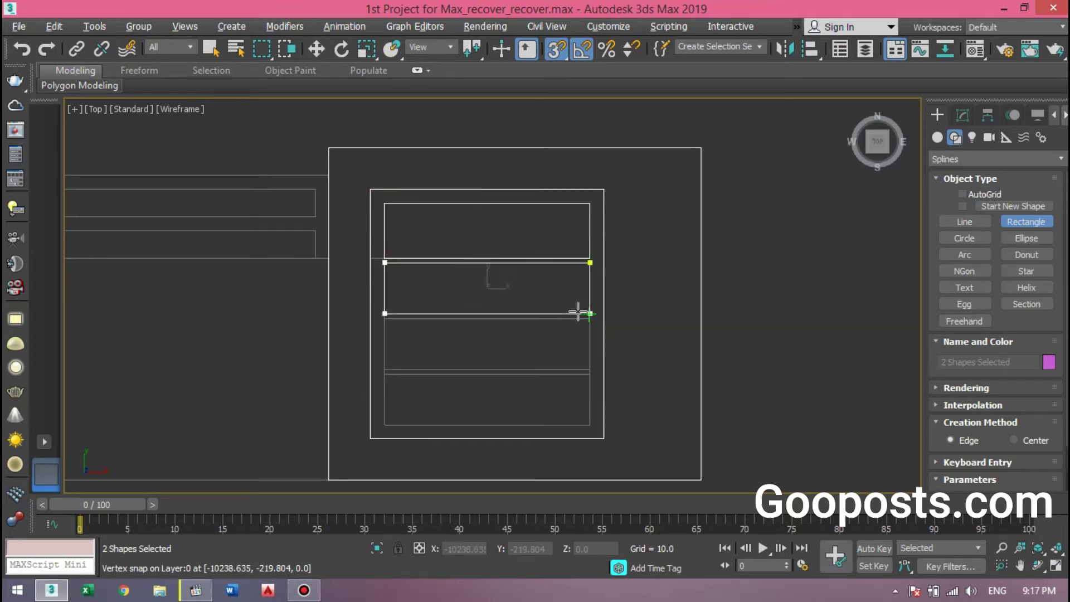
pyautogui.moveTo(384, 319); pyautogui.dragTo(591, 366)
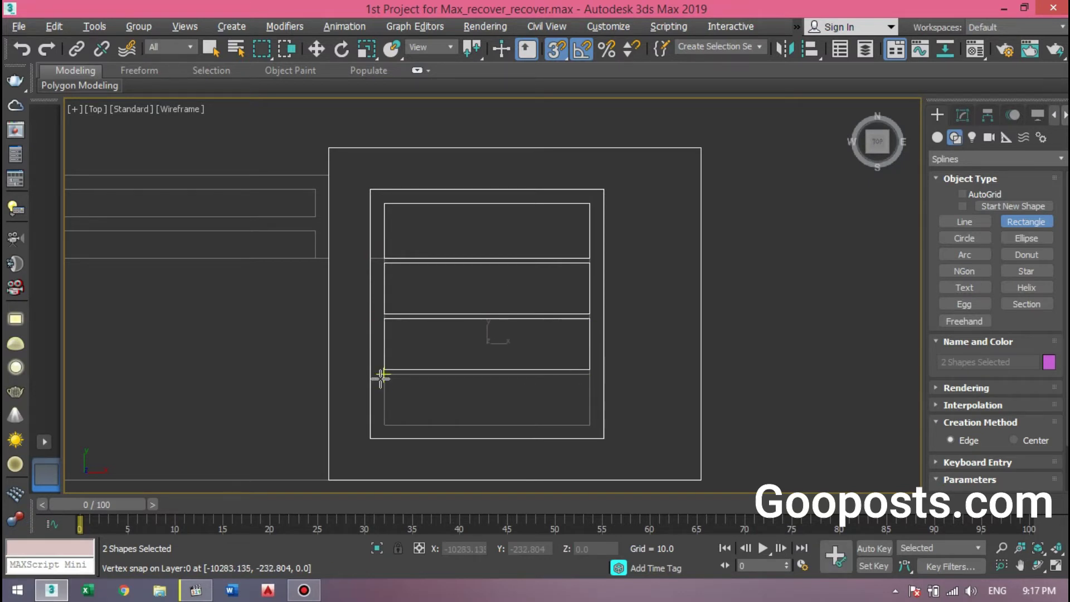
pyautogui.moveTo(436, 389); pyautogui.dragTo(591, 423)
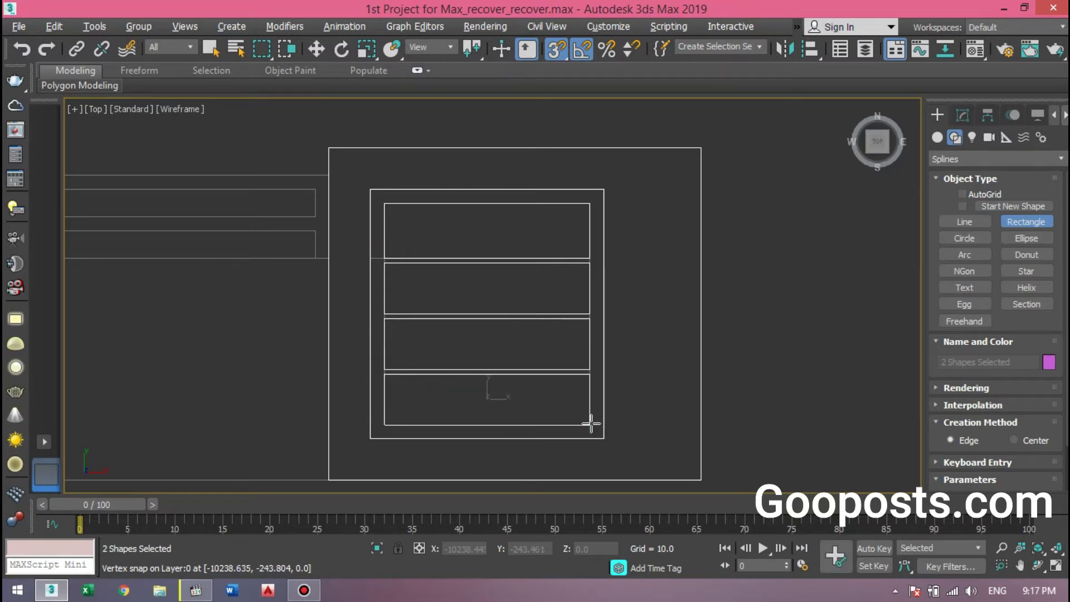
pyautogui.scroll(-3, 463, 297)
pyautogui.scroll(-3, 386, 319)
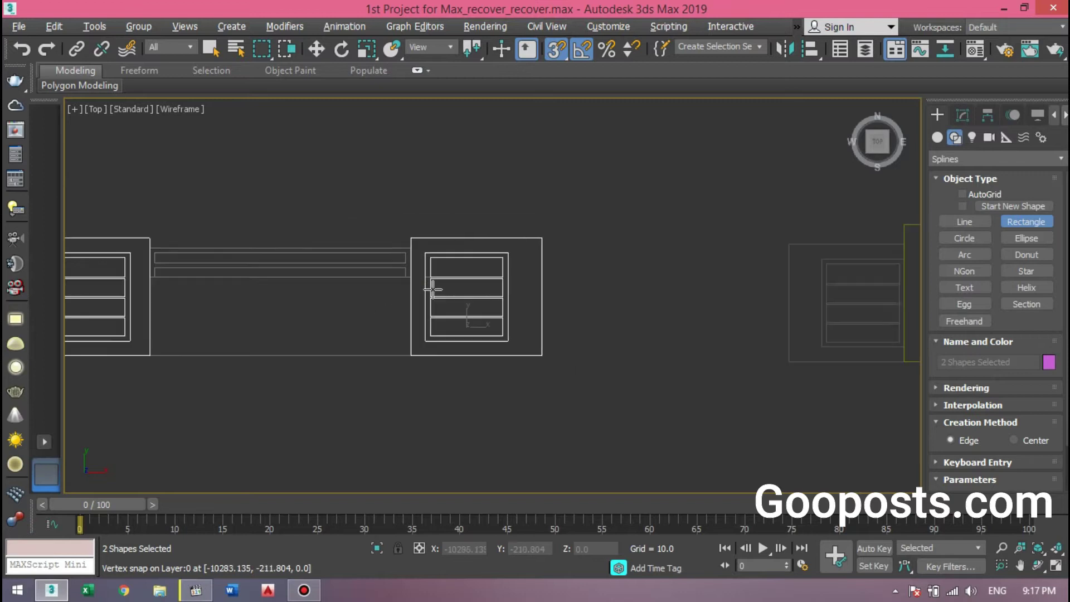
# - Add an Extrude modifier with Amount 9.0 to the traced panel outlines
pyautogui.rightClick(357, 262)
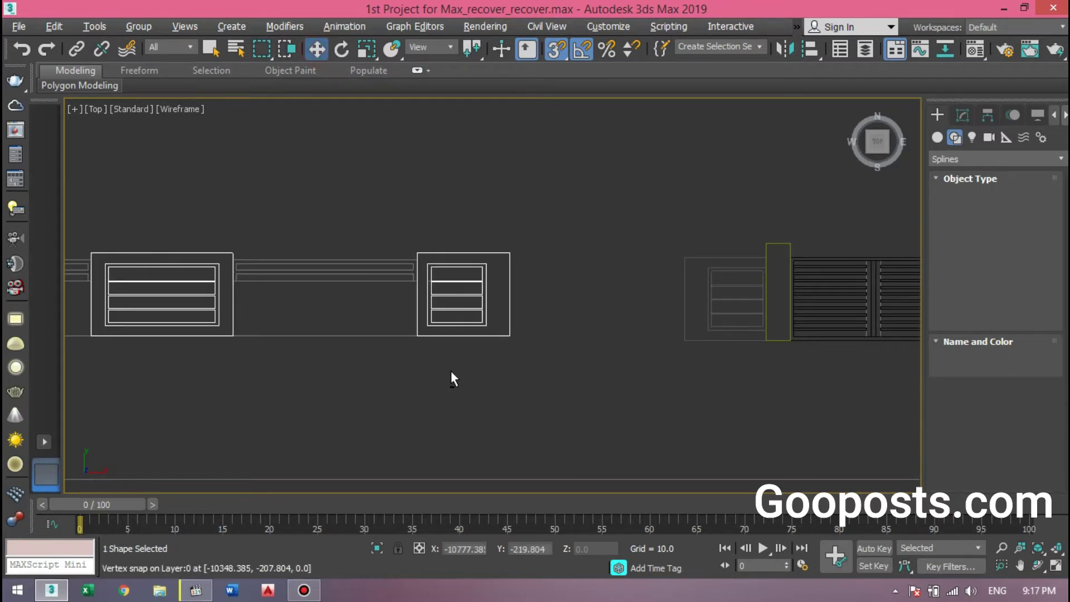
pyautogui.hotkey('alt', 'w')
pyautogui.hotkey('alt', 'w')
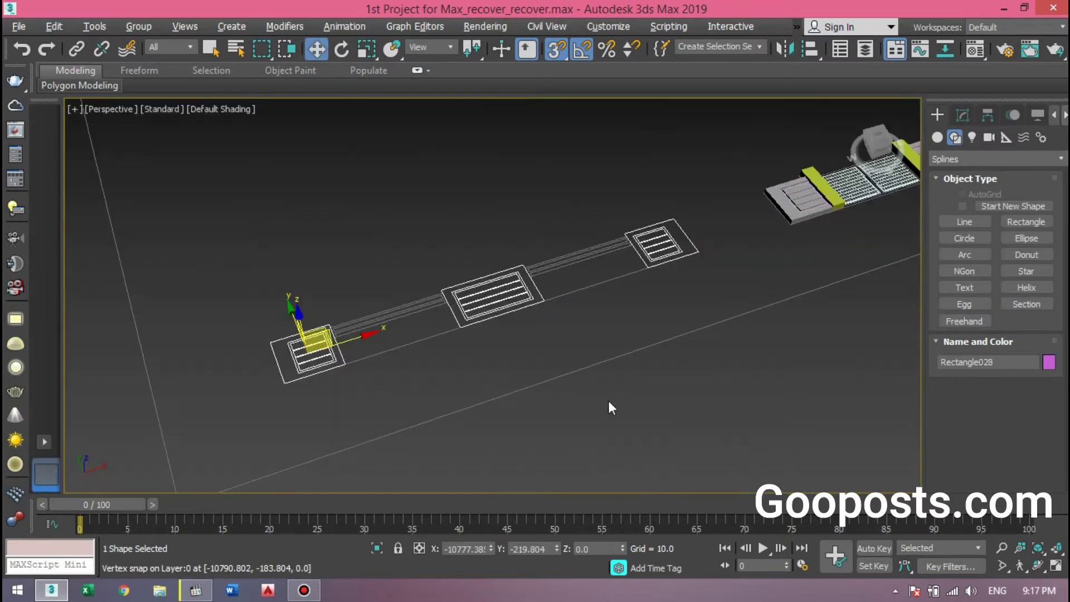
pyautogui.click(963, 115)
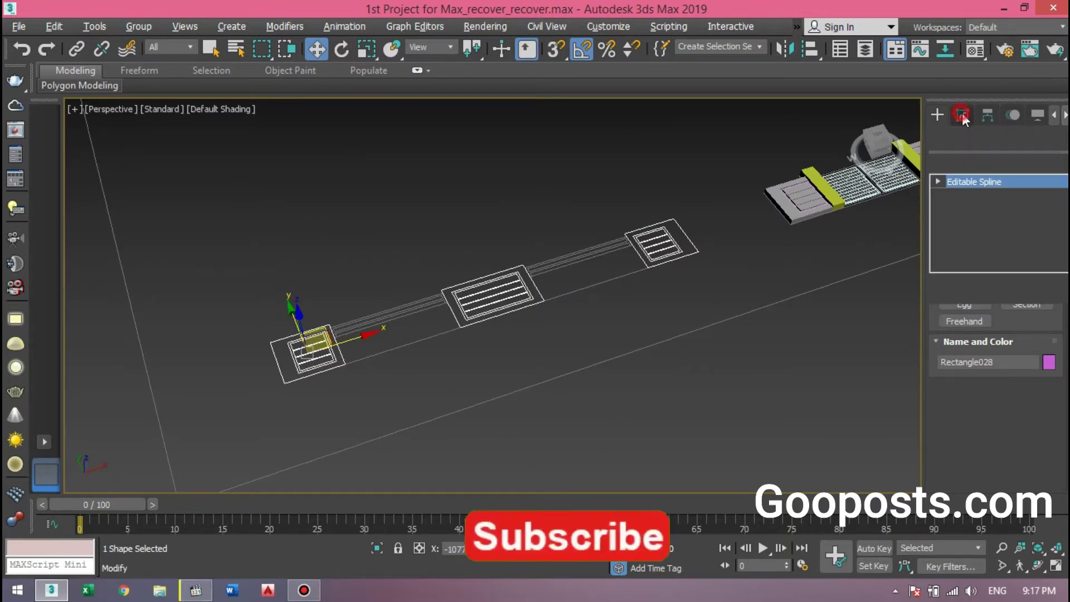
pyautogui.click(999, 166)
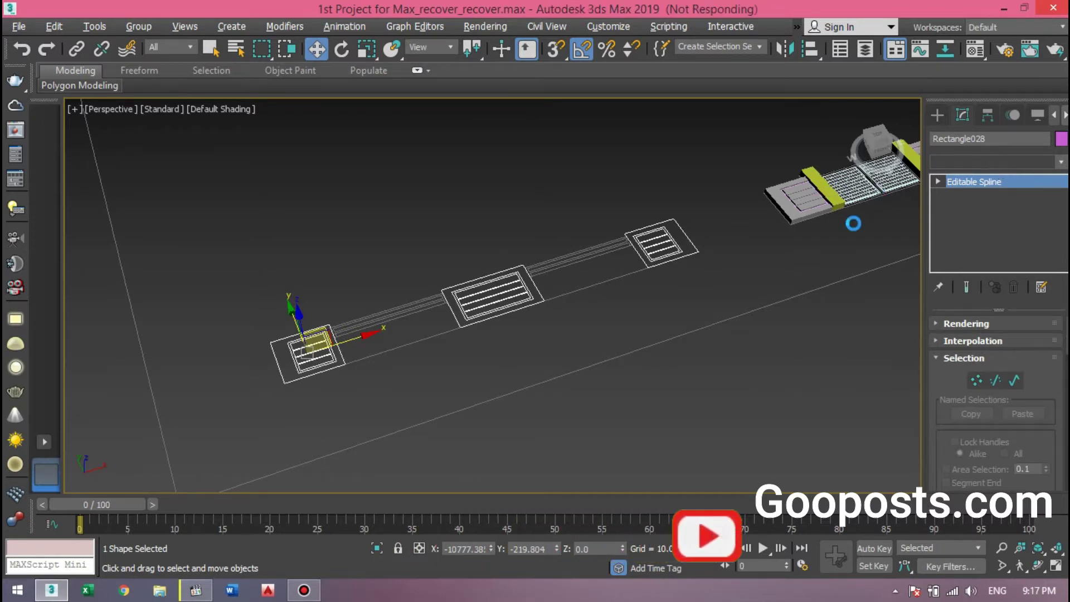
pyautogui.scroll(-10, 974, 212)
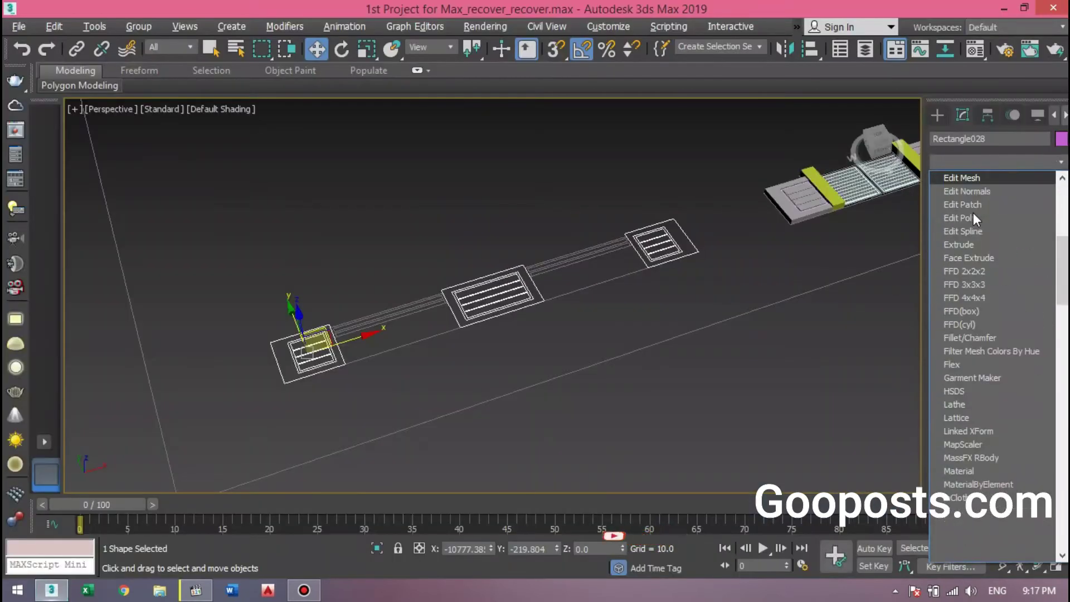
pyautogui.click(960, 246)
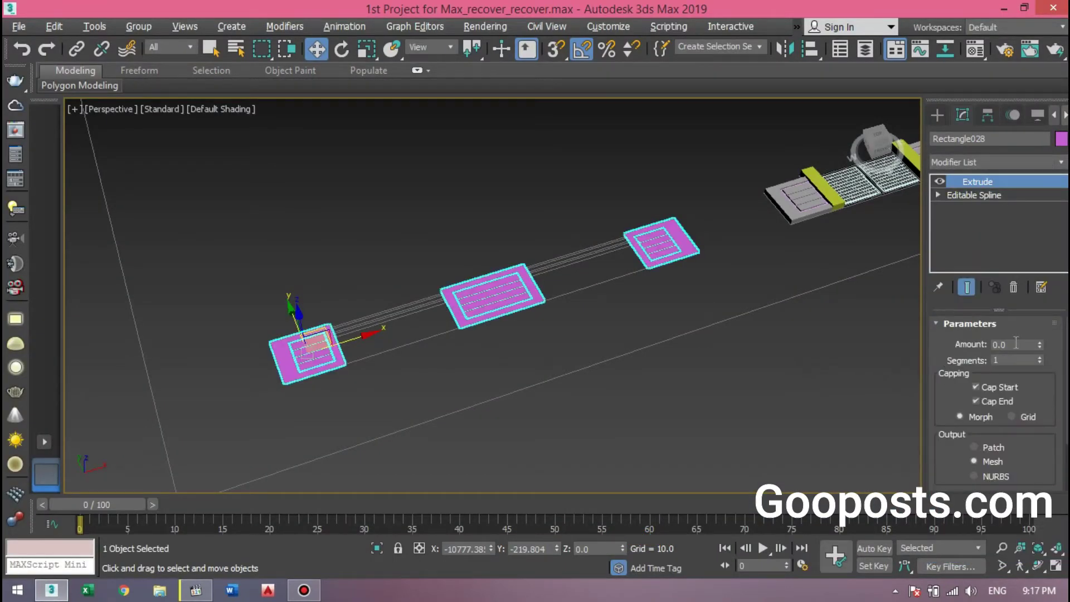
pyautogui.write('9')
pyautogui.press('Return')
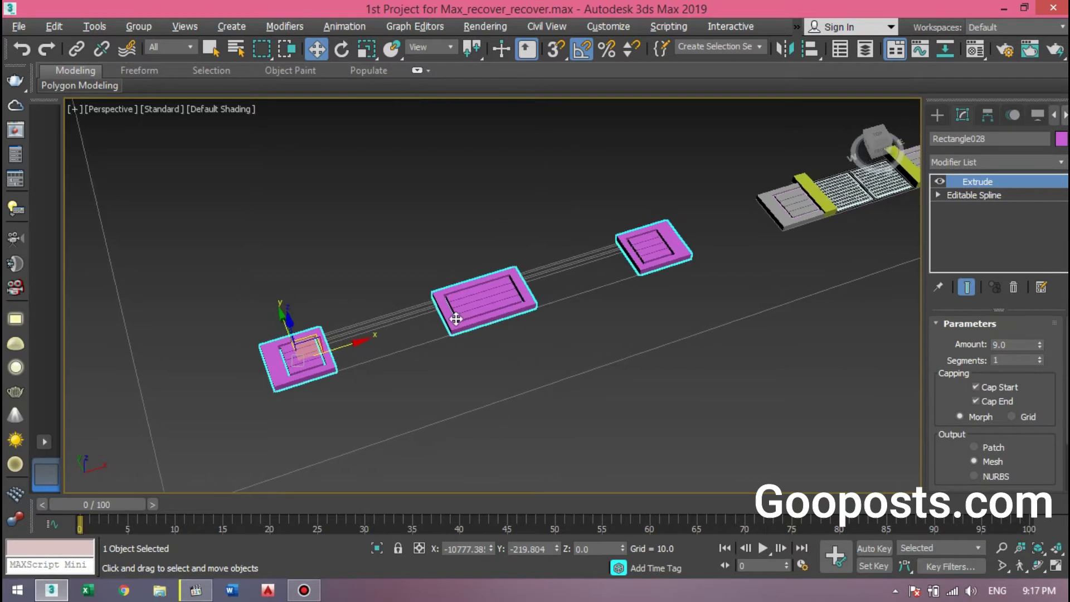
# - Inspect the extruded panels, then hide them with Hide Selection
pyautogui.scroll(5, 440, 324)
pyautogui.moveTo(434, 342); pyautogui.dragTo(507, 334, button='middle')
pyautogui.scroll(-3, 507, 334)
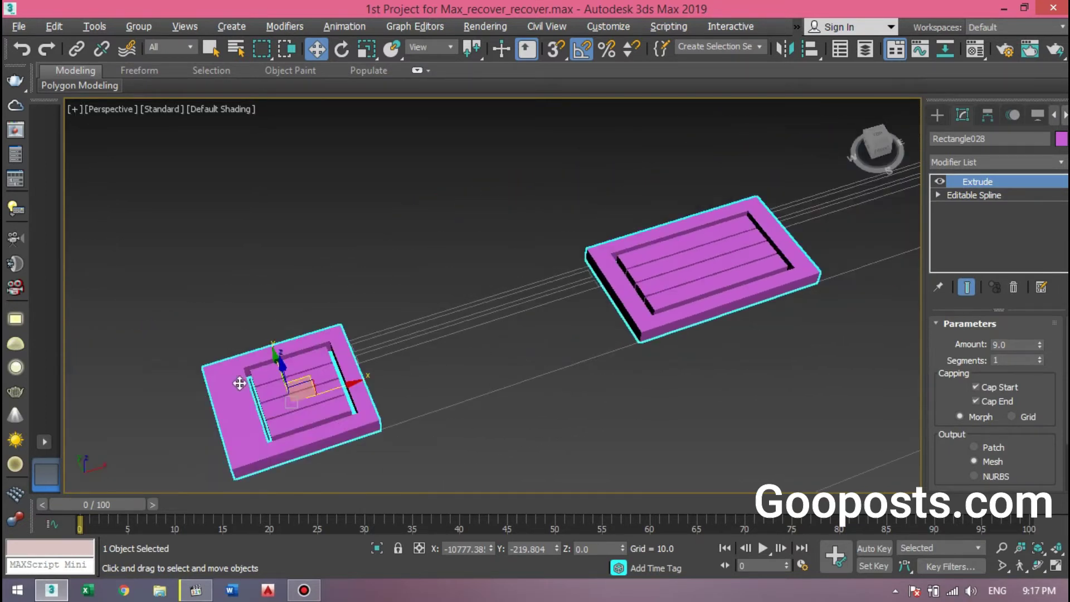
pyautogui.scroll(2, 239, 384)
pyautogui.scroll(2, 212, 366)
pyautogui.scroll(-5, 215, 341)
pyautogui.scroll(-3, 217, 343)
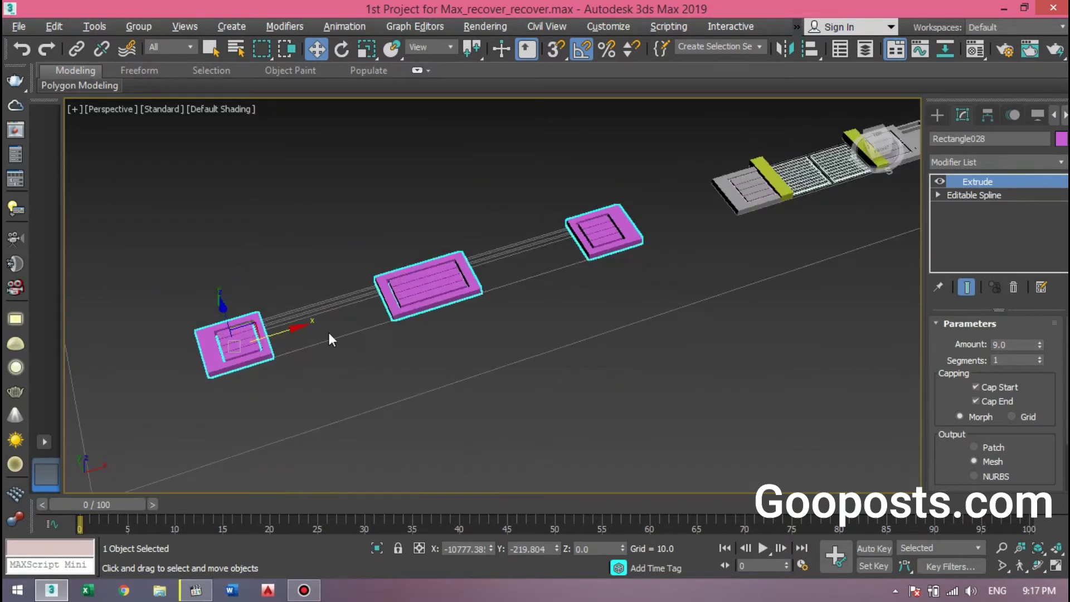
pyautogui.moveTo(467, 326); pyautogui.dragTo(467, 360, button='middle')
pyautogui.rightClick(474, 271)
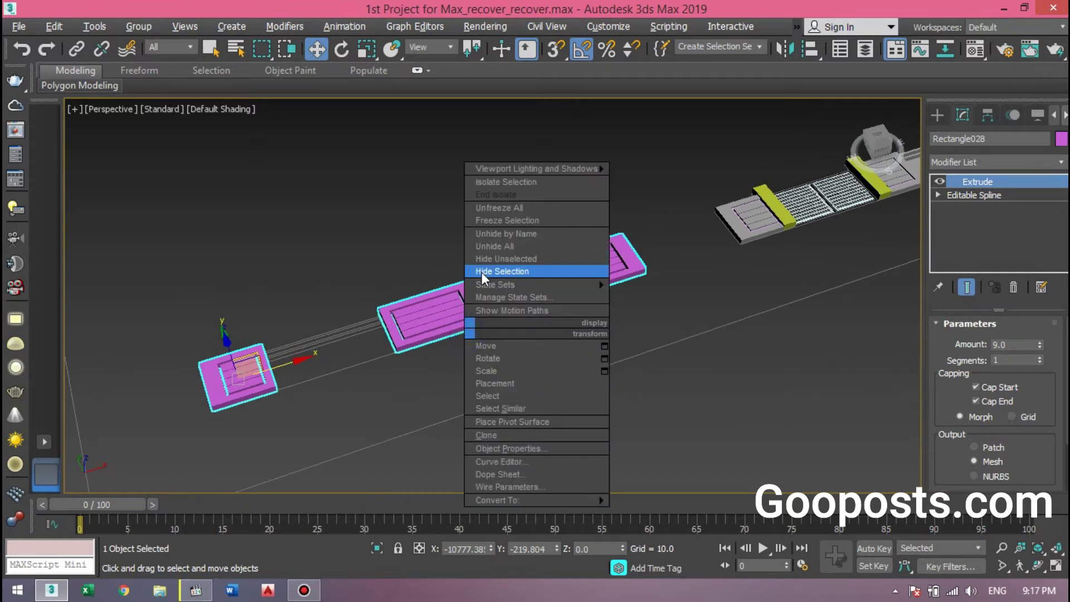
pyautogui.click(482, 272)
# - Maximize the Top viewport and pick the Rectangle shape tool
pyautogui.hotkey('alt', 'w')
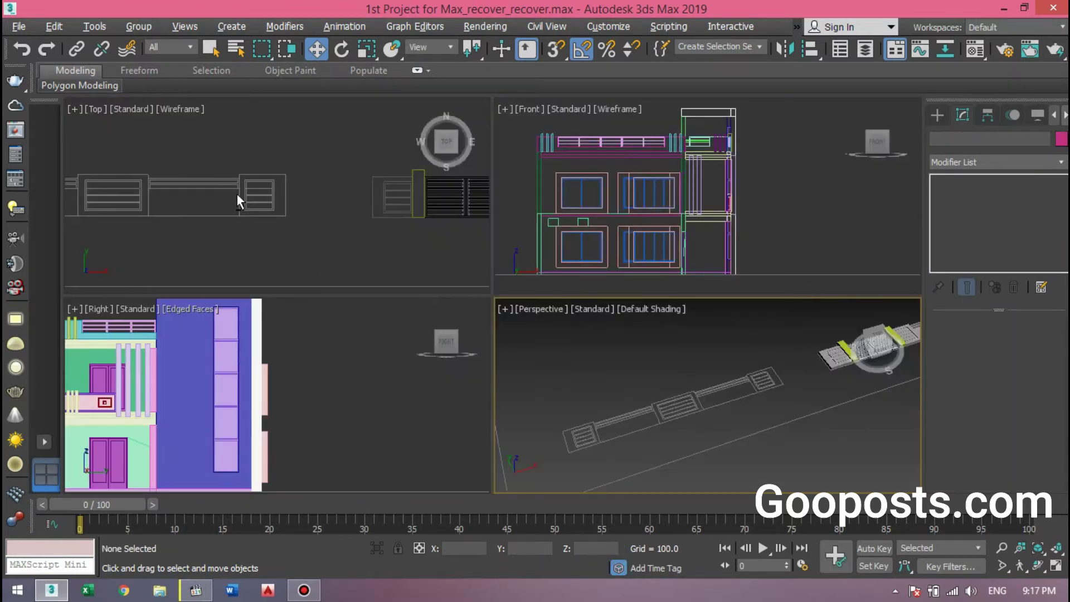
pyautogui.click(236, 196)
pyautogui.hotkey('alt', 'w')
pyautogui.scroll(-3, 548, 270)
pyautogui.scroll(5, 315, 287)
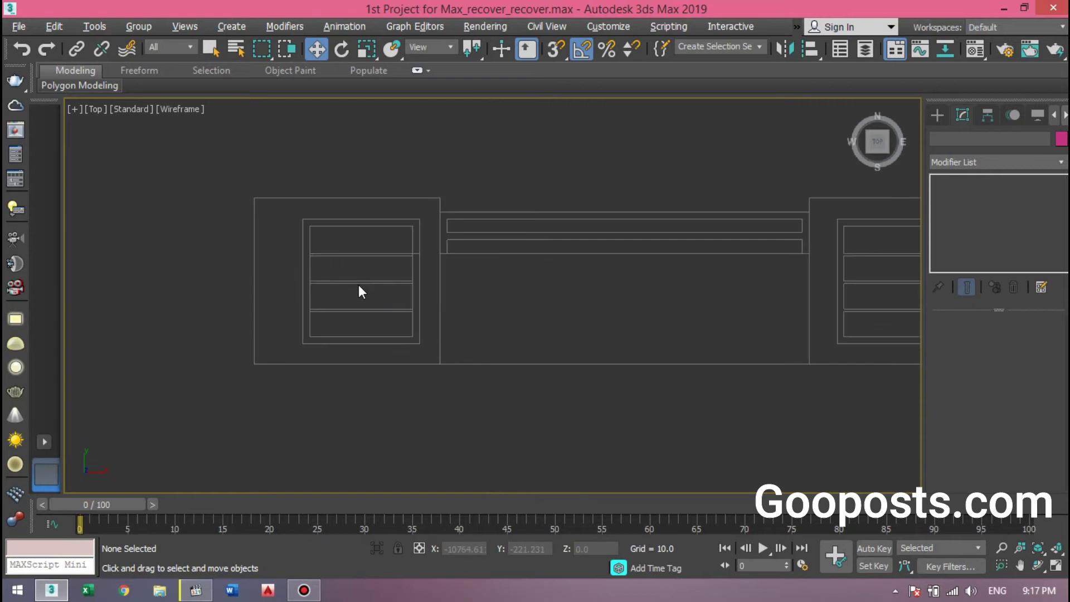
pyautogui.click(938, 115)
pyautogui.click(1020, 221)
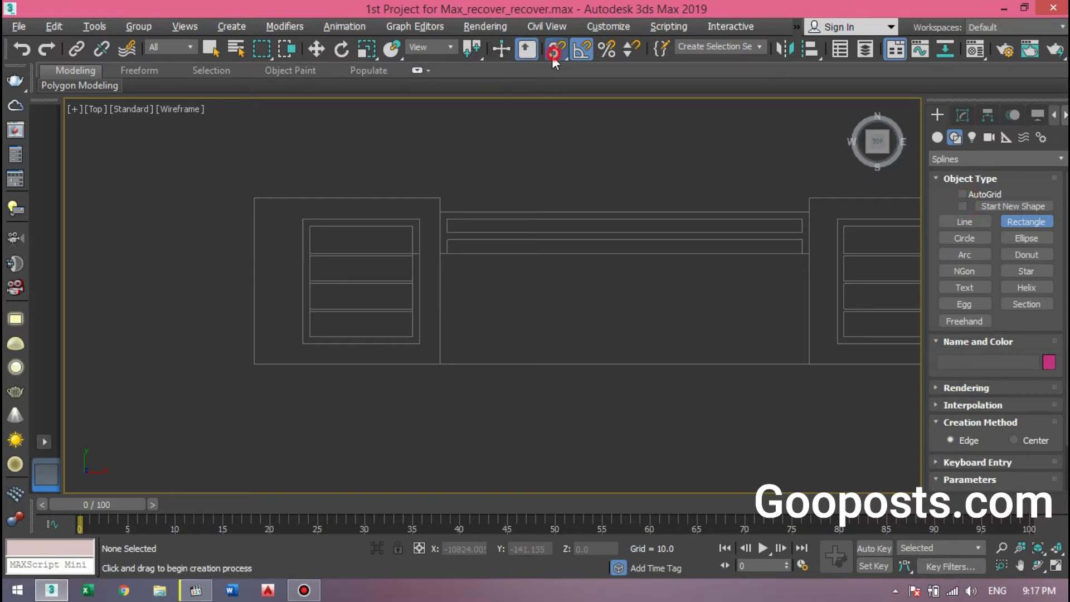
# - Draw rectangles around the inner frames of the left, middle and right panels
pyautogui.moveTo(297, 211); pyautogui.dragTo(418, 346)
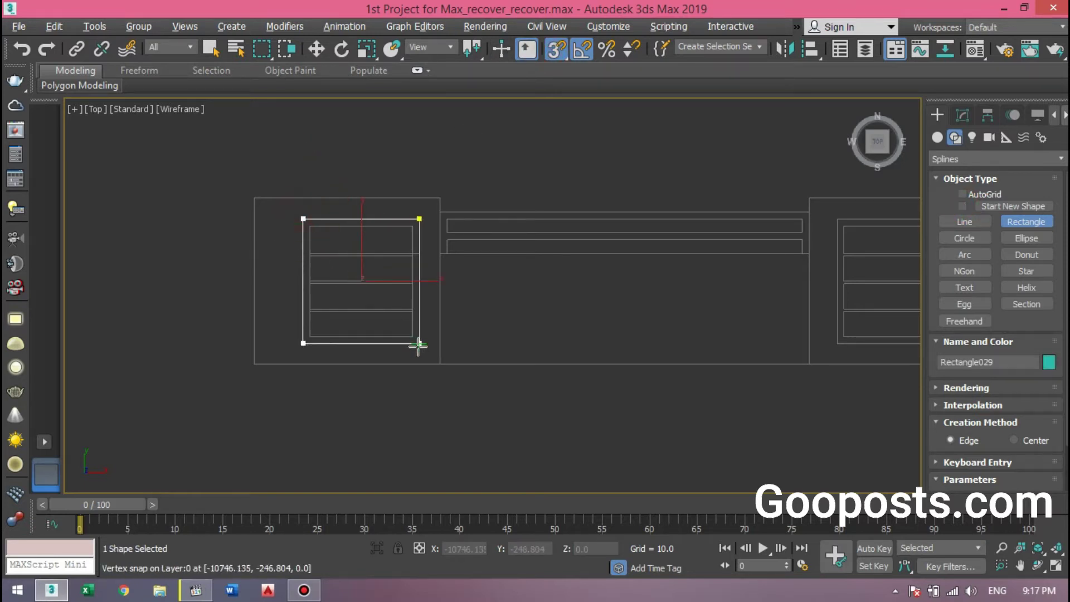
pyautogui.moveTo(464, 350); pyautogui.dragTo(210, 354, button='middle')
pyautogui.moveTo(424, 326); pyautogui.dragTo(273, 325, button='middle')
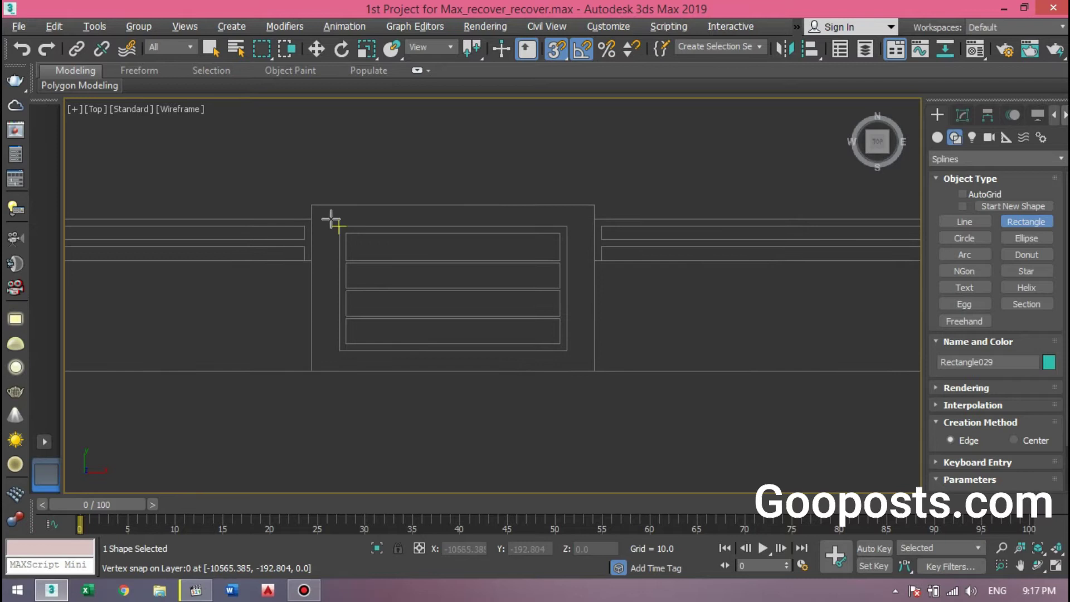
pyautogui.moveTo(340, 226); pyautogui.dragTo(568, 353)
pyautogui.moveTo(643, 346)
pyautogui.mouseDown(button='middle')
pyautogui.moveTo(227, 375)
pyautogui.moveTo(72, 373)
pyautogui.mouseUp(button='middle')
pyautogui.moveTo(645, 365); pyautogui.dragTo(530, 310, button='middle')
pyautogui.moveTo(471, 197); pyautogui.dragTo(637, 376)
# - Zoom out to the whole row, switch to Move and activate the Perspective view
pyautogui.scroll(-2, 645, 305)
pyautogui.moveTo(564, 310); pyautogui.dragTo(686, 303, button='middle')
pyautogui.scroll(-2, 613, 307)
pyautogui.press('w')
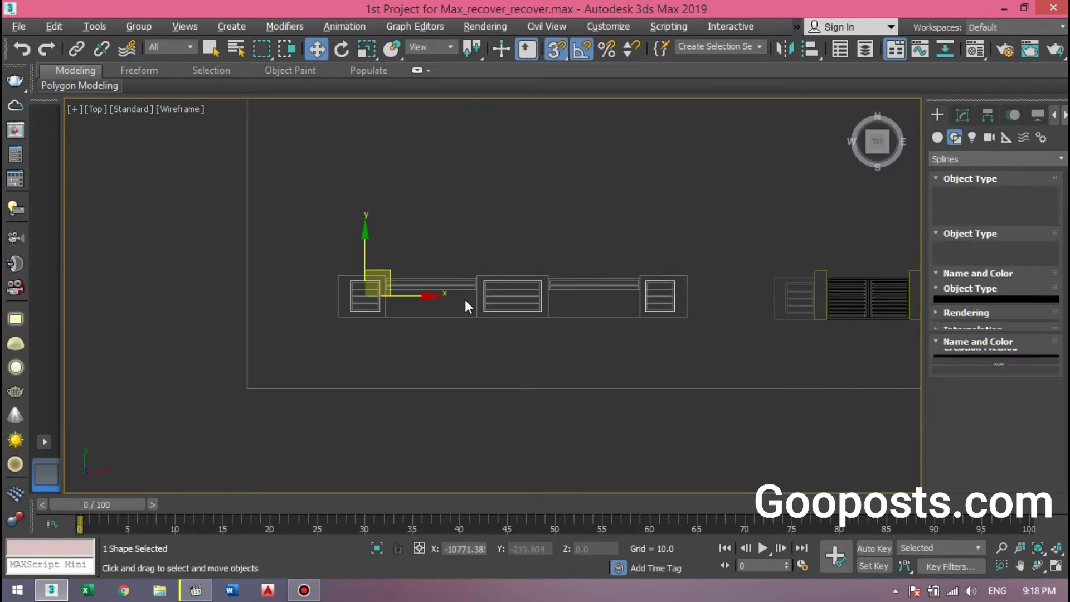
pyautogui.hotkey('alt', 'w')
pyautogui.middleClick(665, 424)
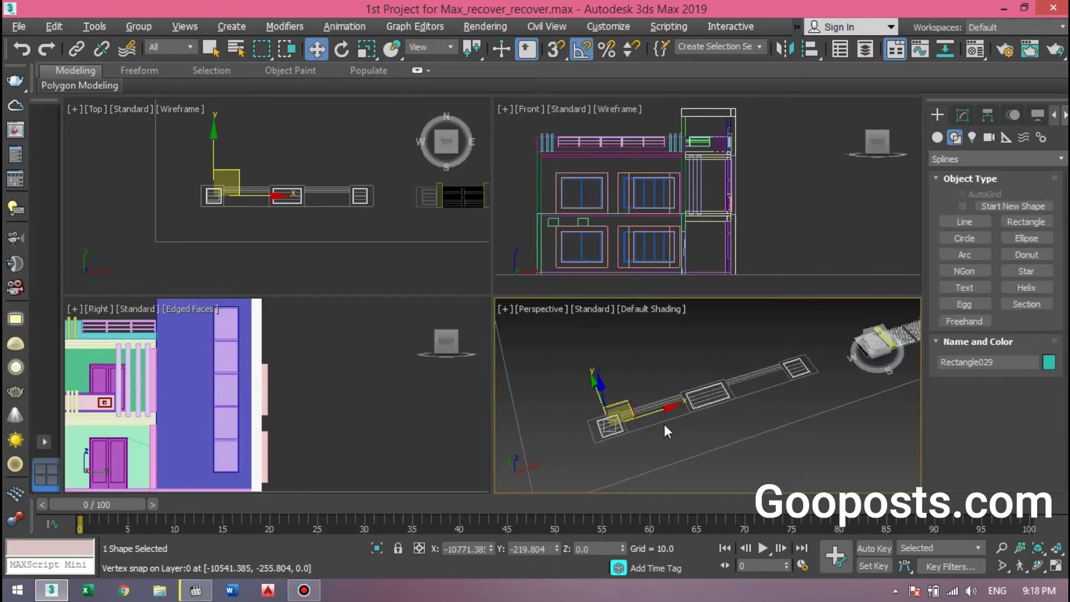
# - Add an Extrude modifier with Amount 7.0 to the inner-frame rectangles
pyautogui.hotkey('alt', 'w')
pyautogui.click(968, 118)
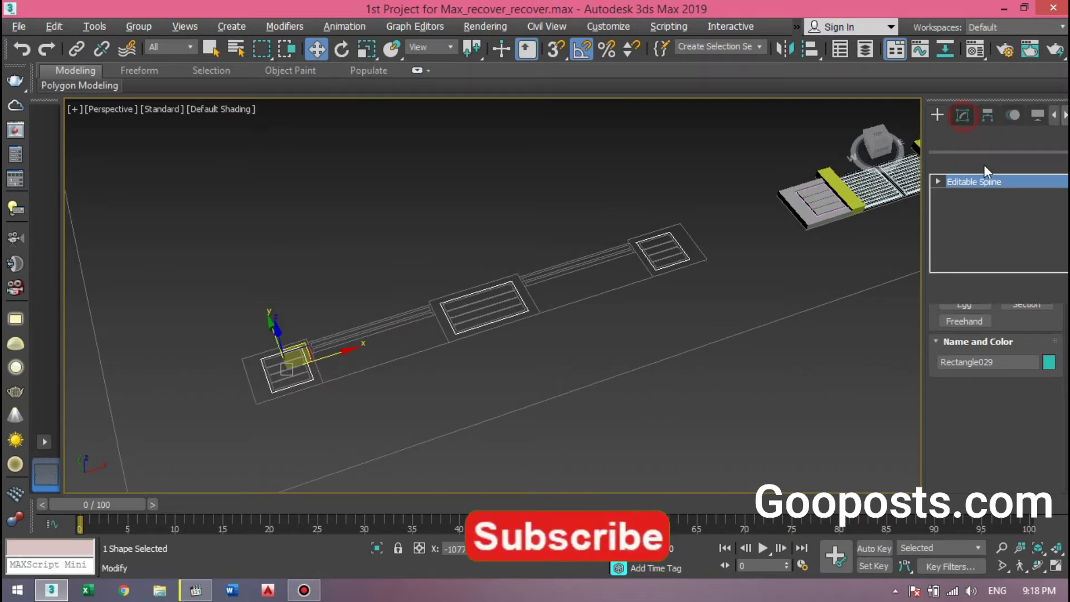
pyautogui.click(985, 163)
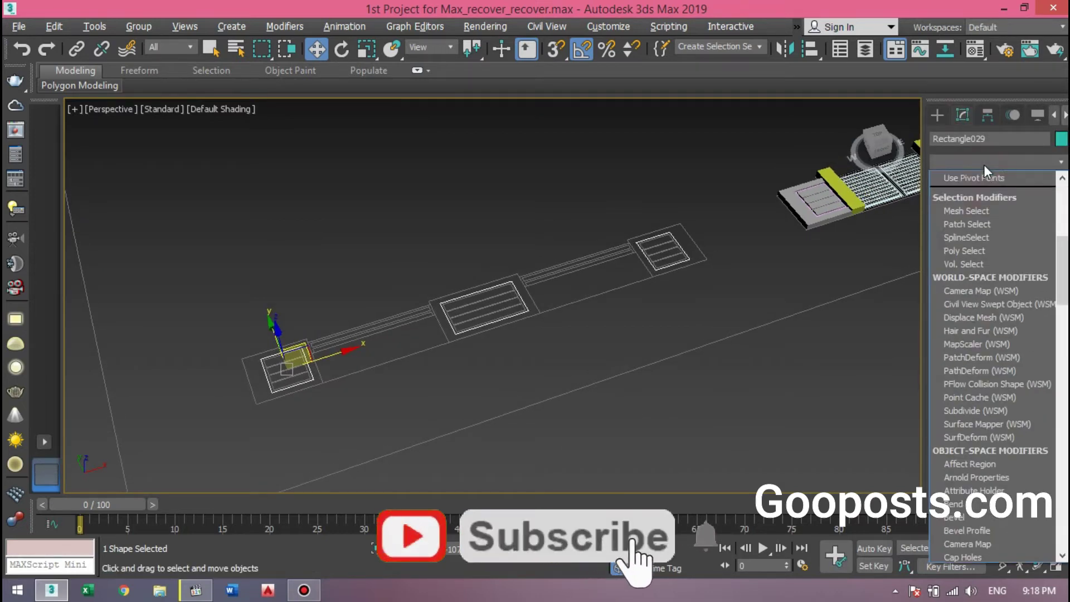
pyautogui.click(980, 240)
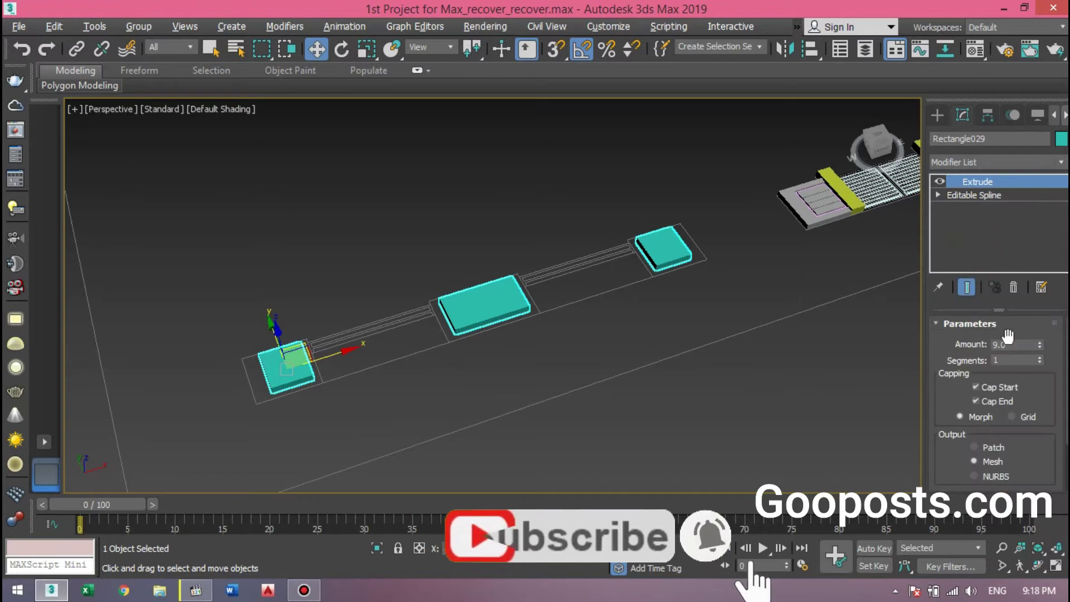
pyautogui.write('7')
pyautogui.press('Return')
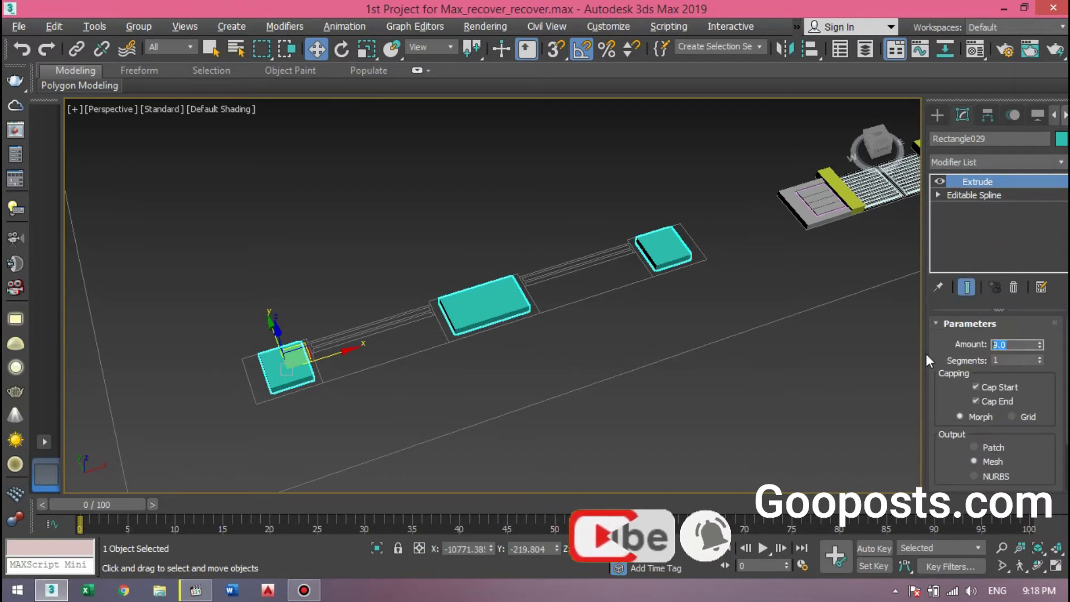
# - Unhide the previously hidden wall panels and deselect everything
pyautogui.scroll(5, 340, 332)
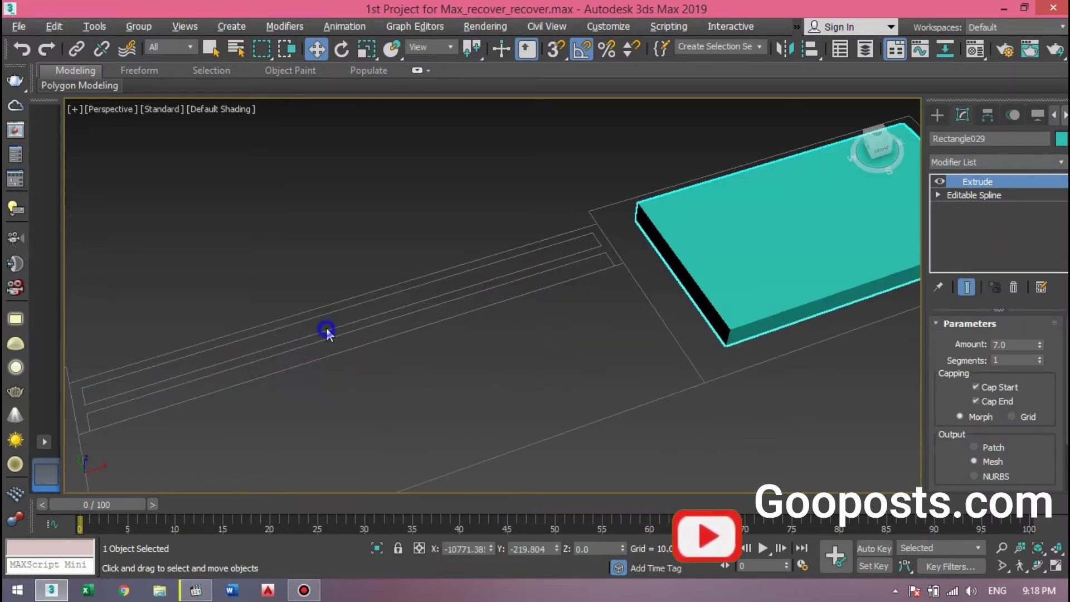
pyautogui.rightClick(326, 324)
pyautogui.click(340, 243)
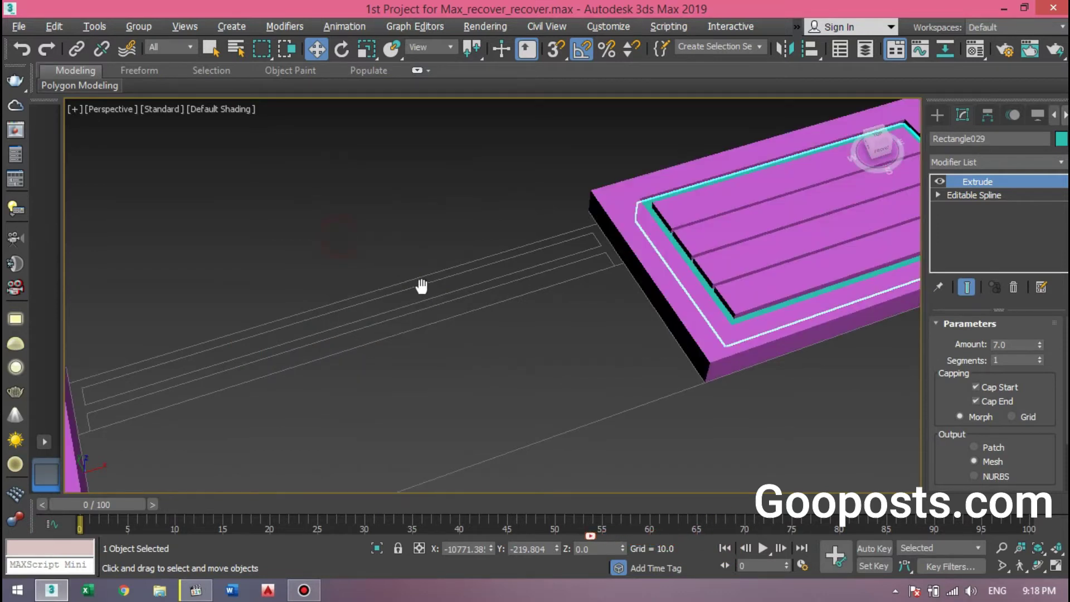
pyautogui.scroll(-4, 502, 324)
pyautogui.click(536, 343)
# - Select the pink panel boxes and hide them with Hide Selection
pyautogui.scroll(-3, 391, 362)
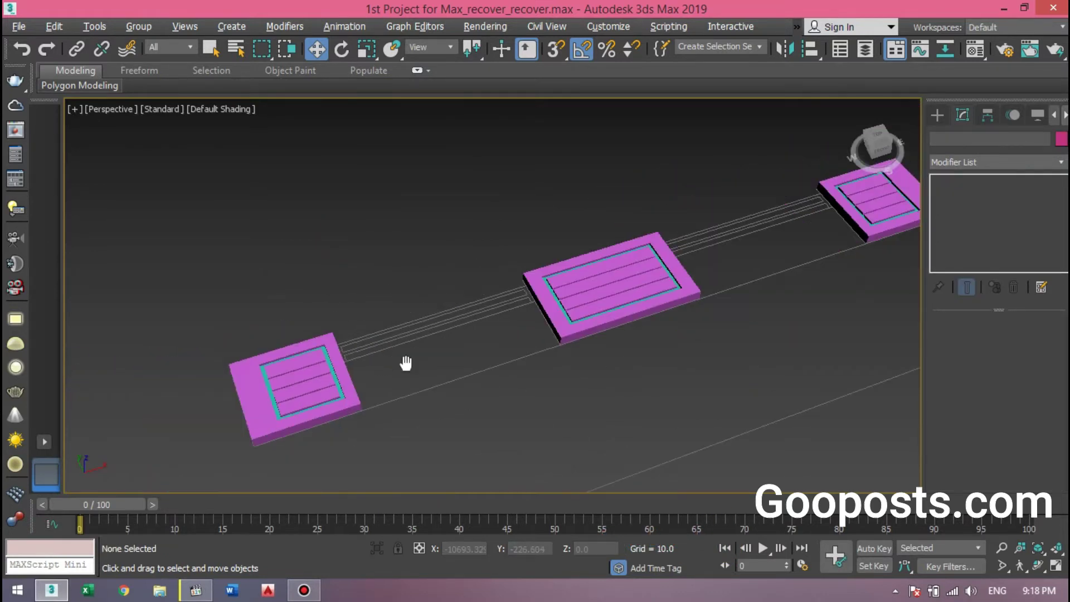
pyautogui.scroll(2, 335, 374)
pyautogui.scroll(1, 273, 393)
pyautogui.scroll(3, 234, 393)
pyautogui.scroll(-1, 266, 362)
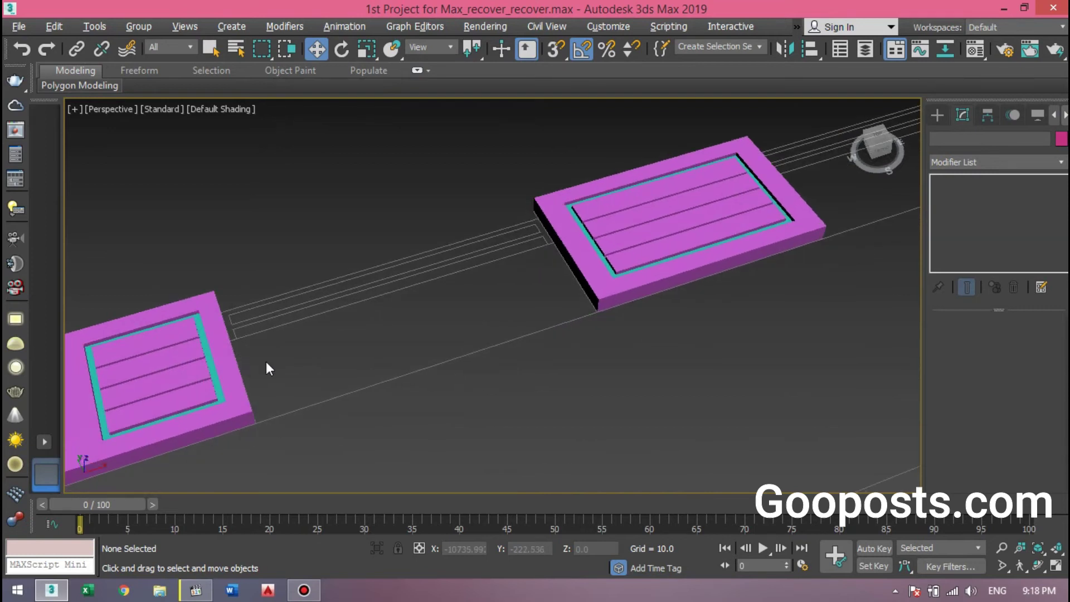
pyautogui.scroll(-3, 390, 345)
pyautogui.moveTo(518, 356); pyautogui.dragTo(431, 266)
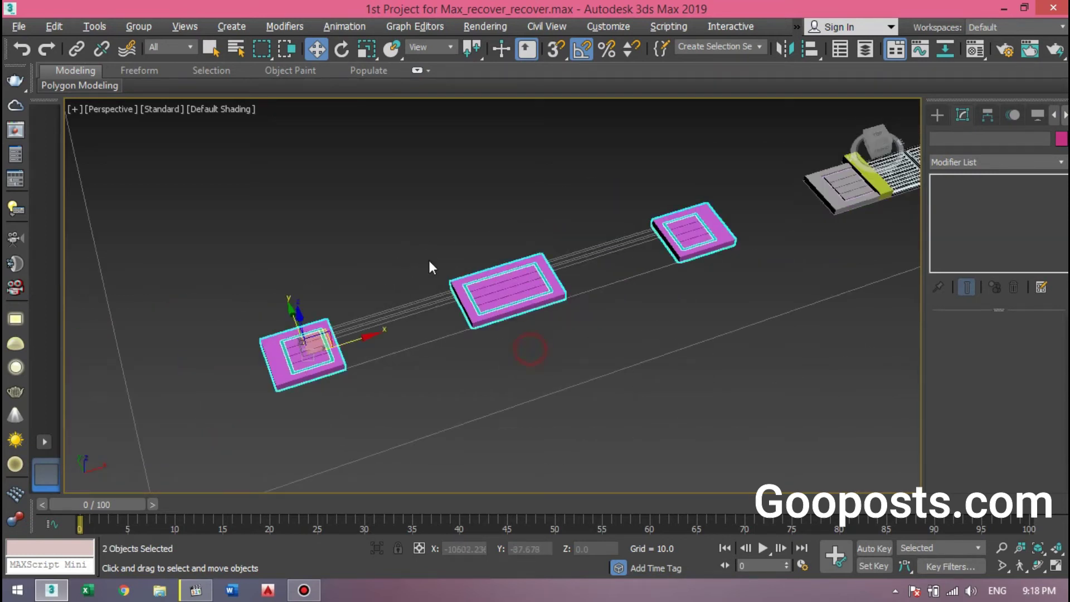
pyautogui.rightClick(452, 276)
pyautogui.click(459, 212)
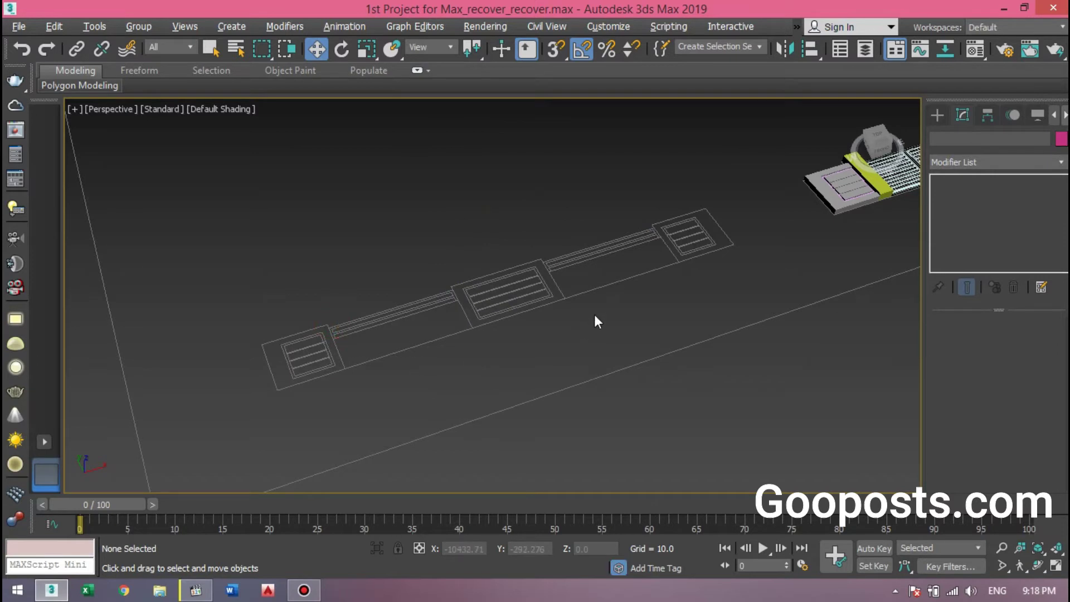
# - In a maximized Top view, pick Rectangle with Start New Shape unchecked
pyautogui.hotkey('alt', 'w')
pyautogui.hotkey('alt', 'w')
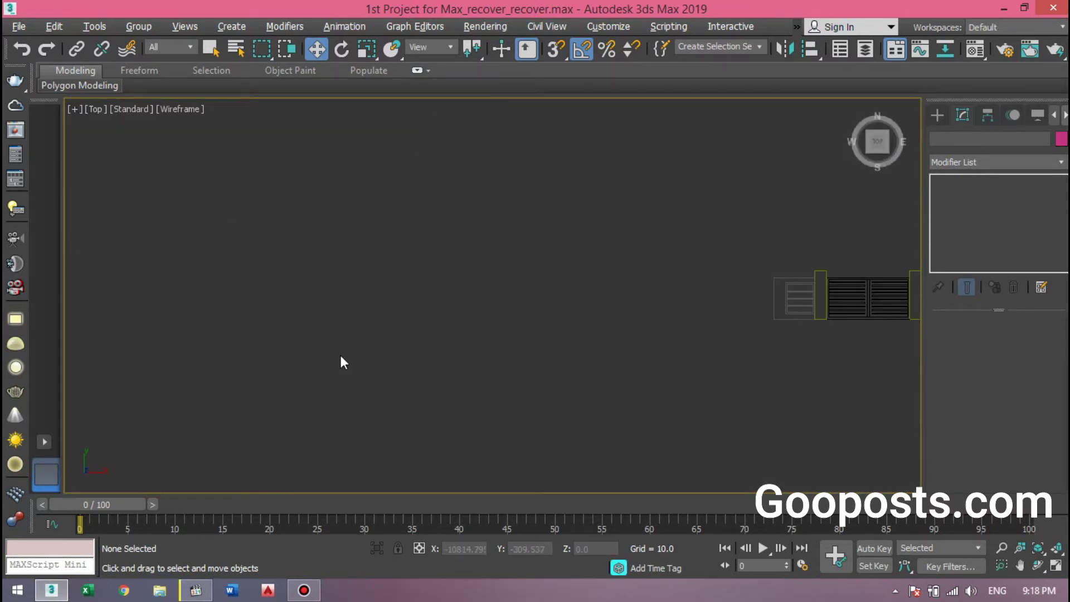
pyautogui.scroll(3, 387, 306)
pyautogui.scroll(3, 466, 301)
pyautogui.moveTo(466, 302); pyautogui.dragTo(397, 335, button='middle')
pyautogui.scroll(2, 396, 335)
pyautogui.click(938, 115)
pyautogui.click(1020, 222)
pyautogui.click(962, 206)
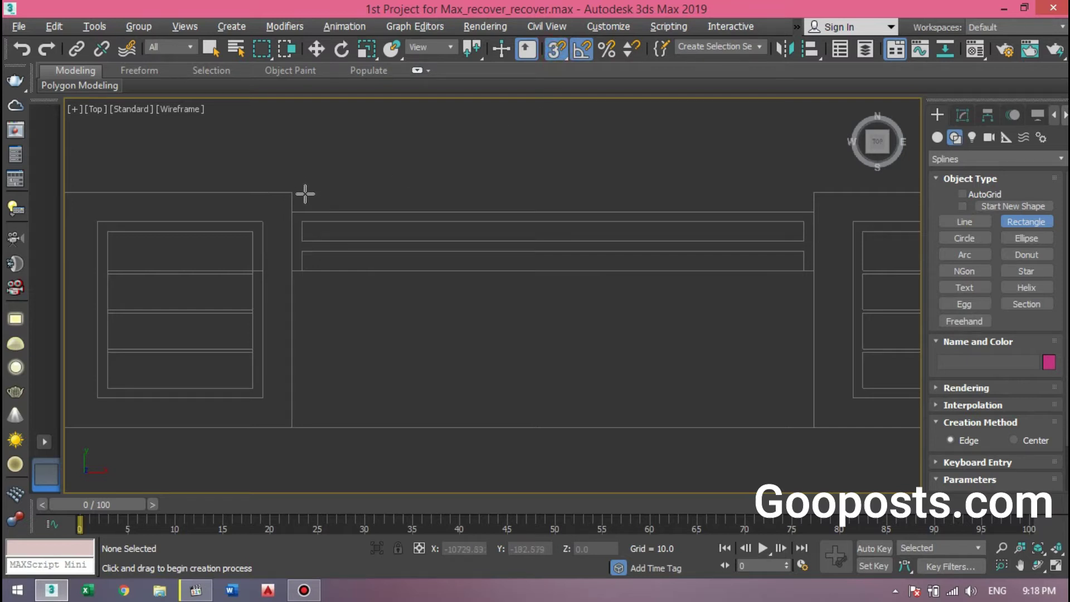
# - Draw the panel outline between the two cabinets plus two thin slat rectangles along its top
pyautogui.moveTo(298, 207); pyautogui.dragTo(814, 429)
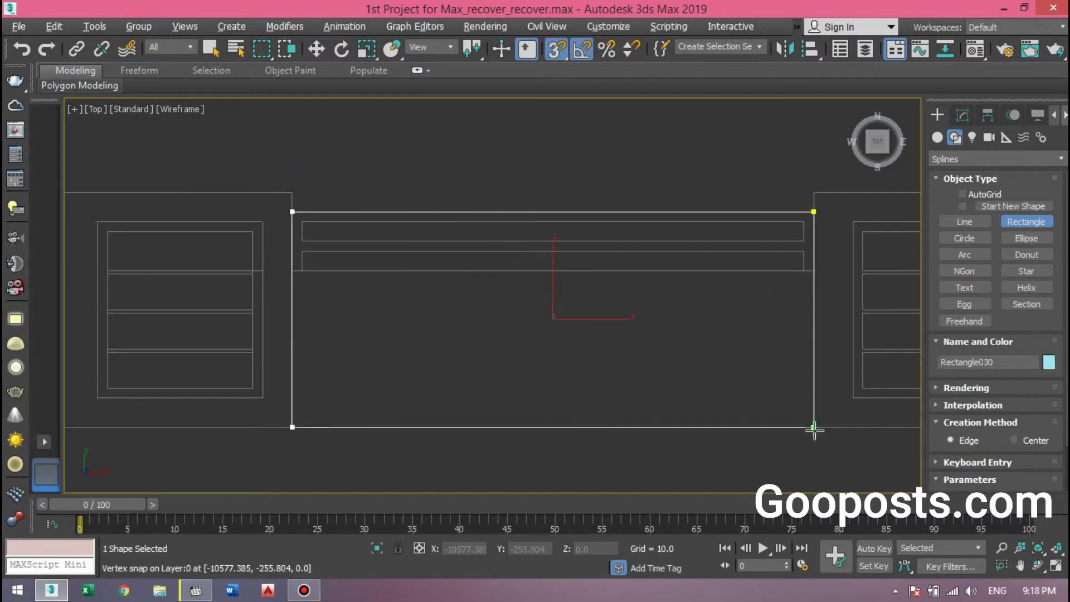
pyautogui.moveTo(303, 223); pyautogui.dragTo(806, 232)
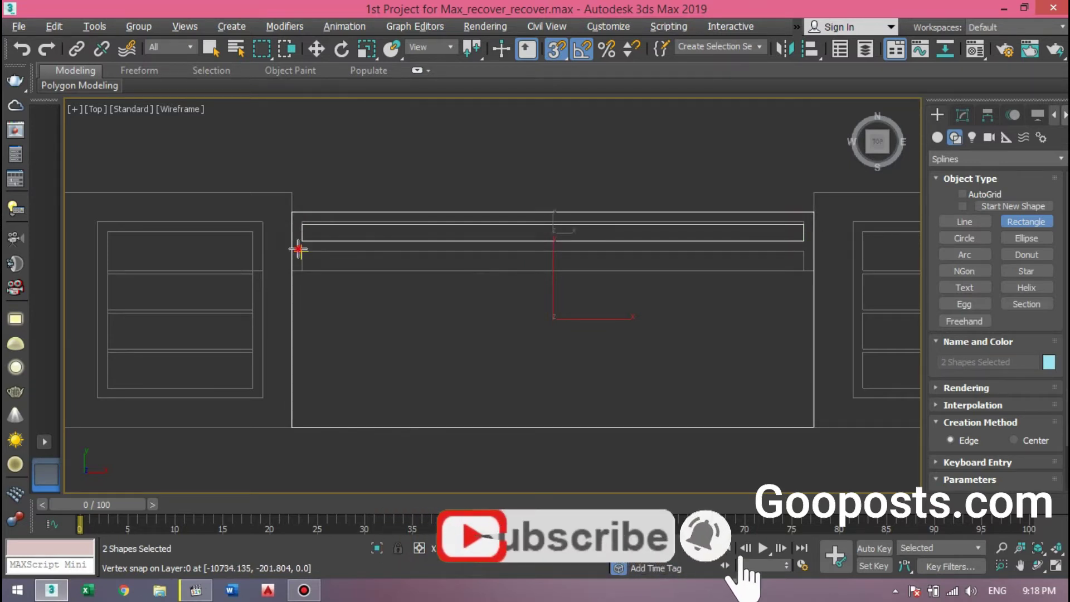
pyautogui.moveTo(302, 251); pyautogui.dragTo(741, 273)
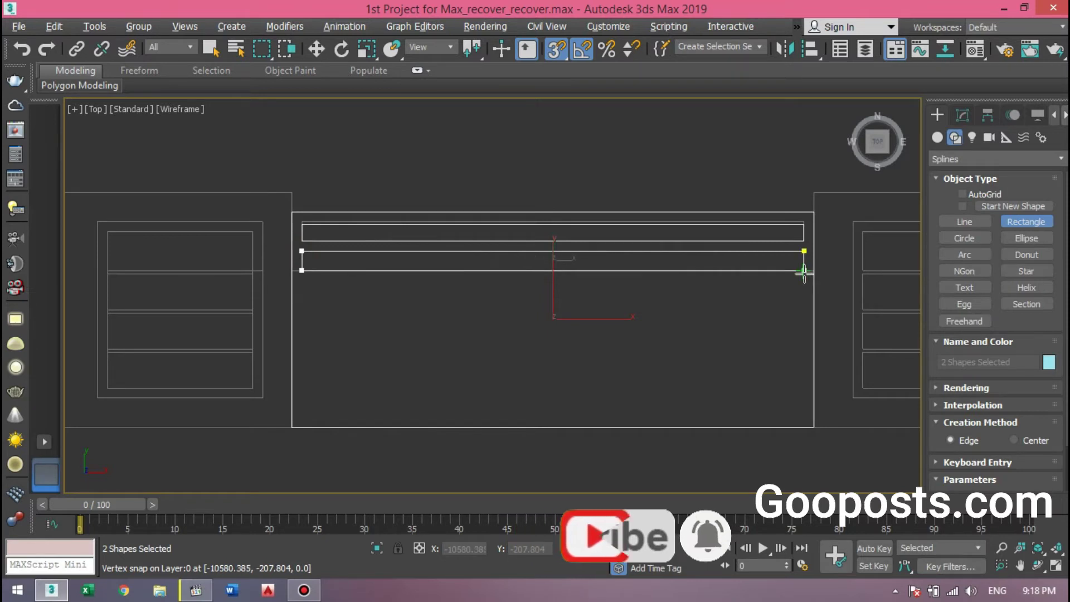
pyautogui.scroll(1, 512, 259)
pyautogui.scroll(2, 361, 265)
pyautogui.scroll(2, 257, 256)
# - Pick the top segment of Rectangle030's upper slat in Segment sub-object mode, with vertex snapping on
pyautogui.press('w')
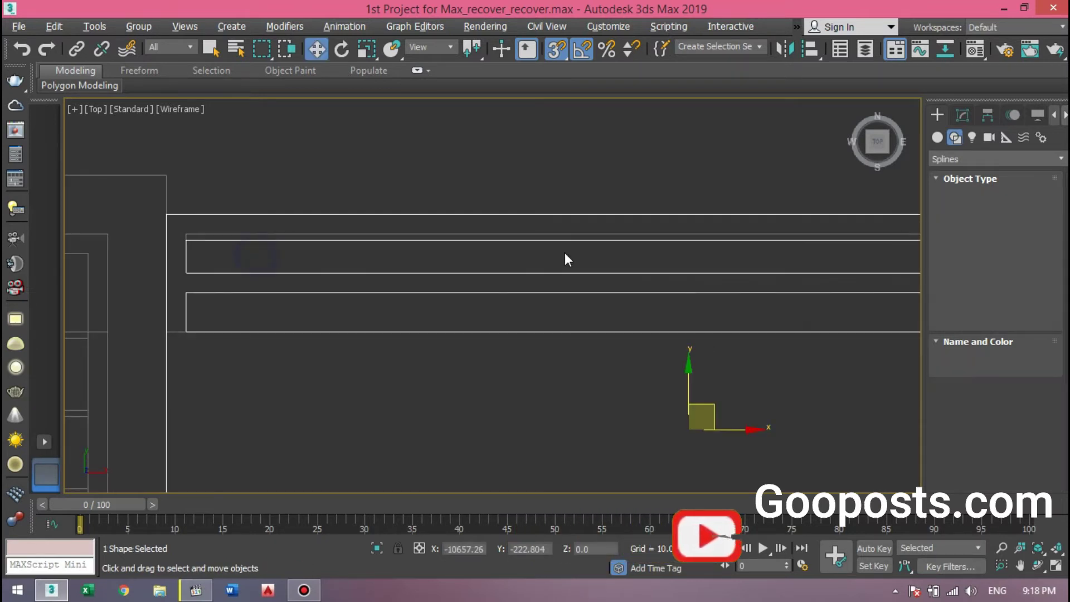
pyautogui.click(963, 115)
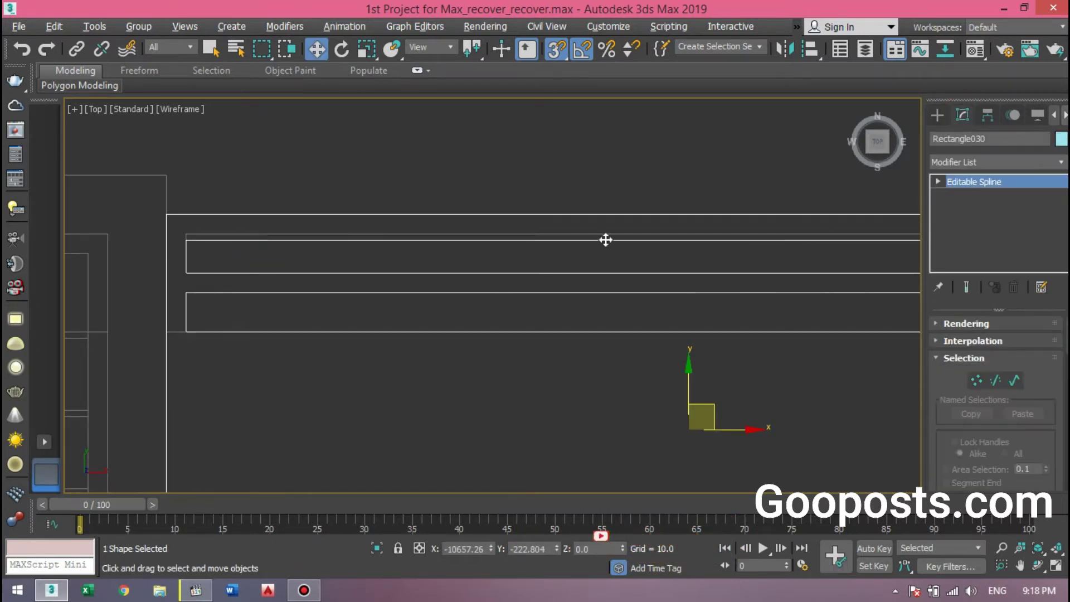
pyautogui.click(996, 381)
pyautogui.moveTo(573, 262); pyautogui.dragTo(531, 270, button='middle')
pyautogui.scroll(-2, 545, 179)
pyautogui.click(559, 50)
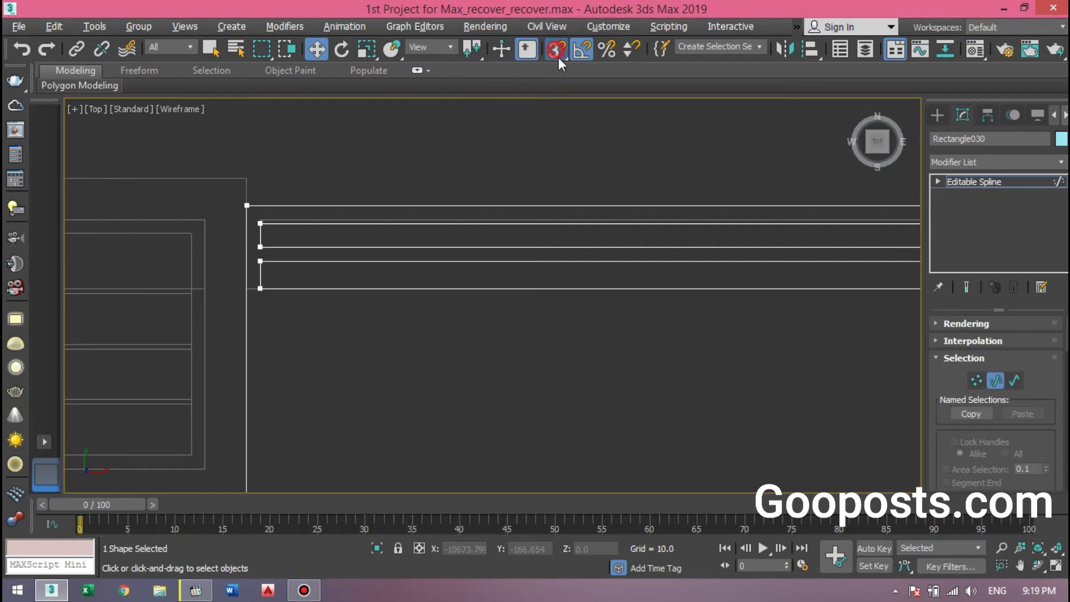
pyautogui.click(574, 222)
# - Lock the segment selection and snap the top edge upward to widen the slat
pyautogui.scroll(3, 262, 233)
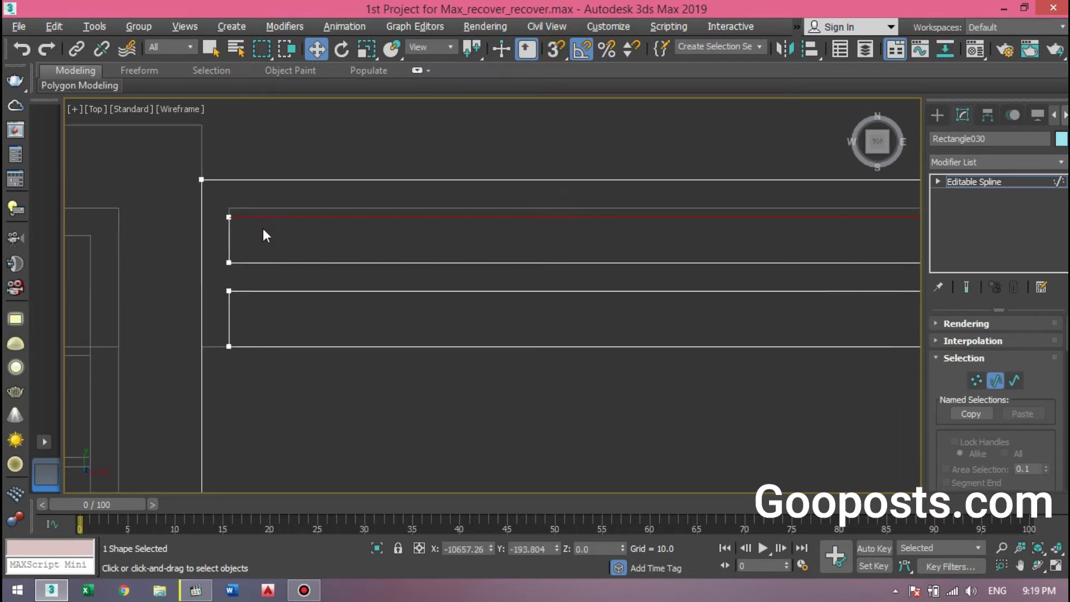
pyautogui.scroll(1, 321, 323)
pyautogui.press('s')
pyautogui.moveTo(325, 206); pyautogui.dragTo(388, 230, button='middle')
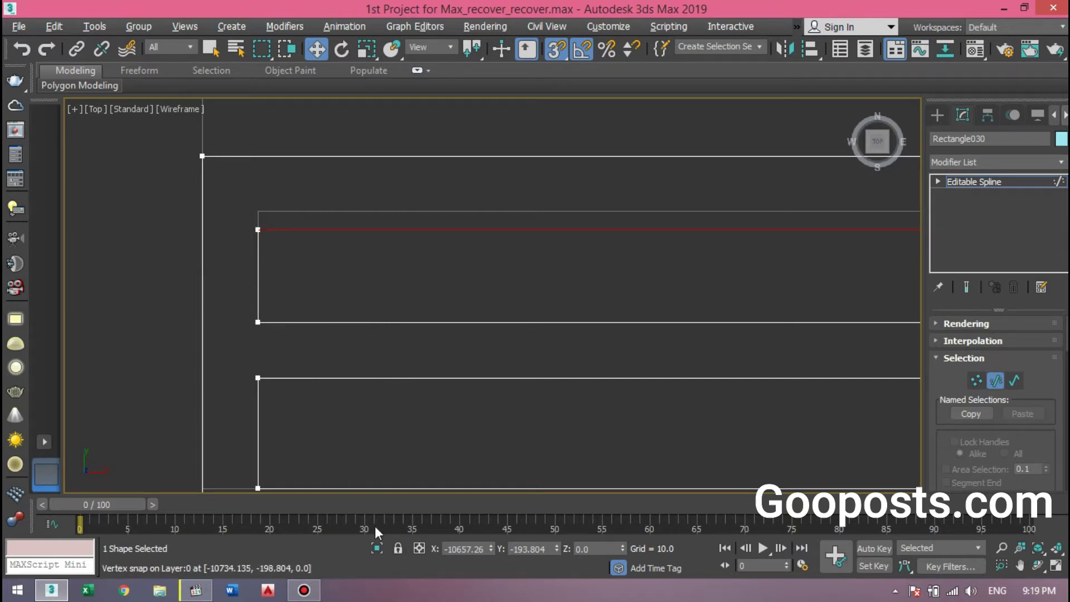
pyautogui.click(398, 549)
pyautogui.scroll(2, 279, 279)
pyautogui.moveTo(270, 261); pyautogui.dragTo(270, 239)
pyautogui.scroll(-3, 335, 237)
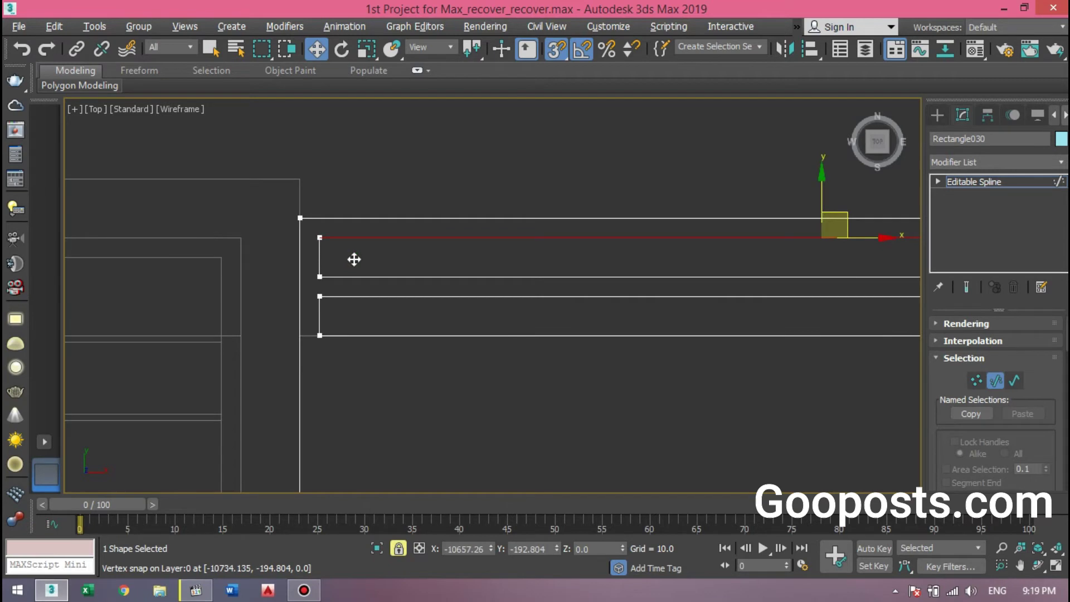
# - Maximize the Perspective view and return Rectangle030 to object level
pyautogui.hotkey('alt', 'w')
pyautogui.click(753, 382)
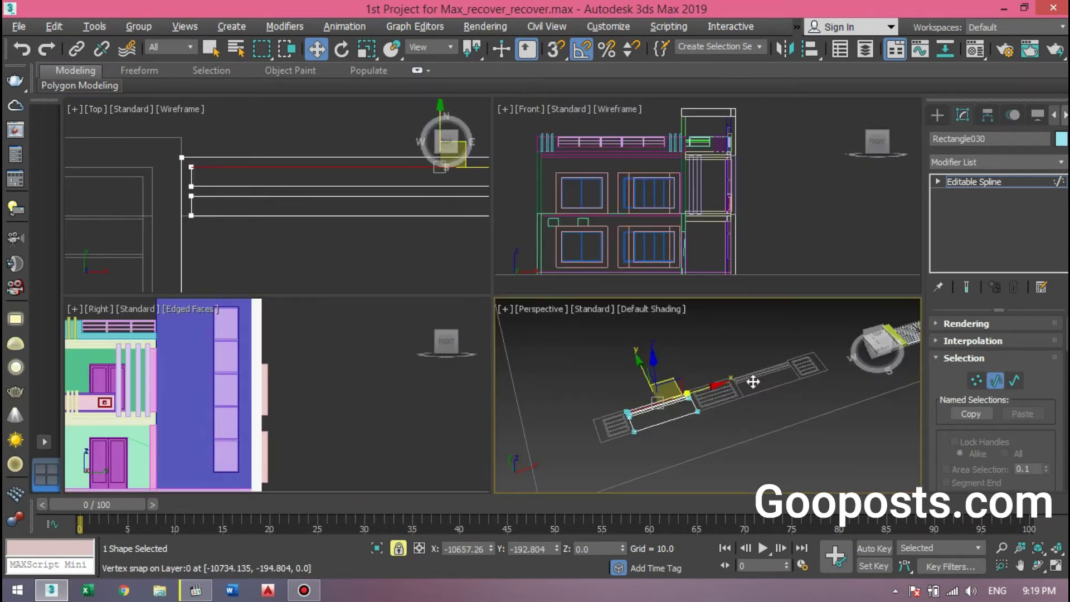
pyautogui.hotkey('alt', 'w')
pyautogui.click(996, 381)
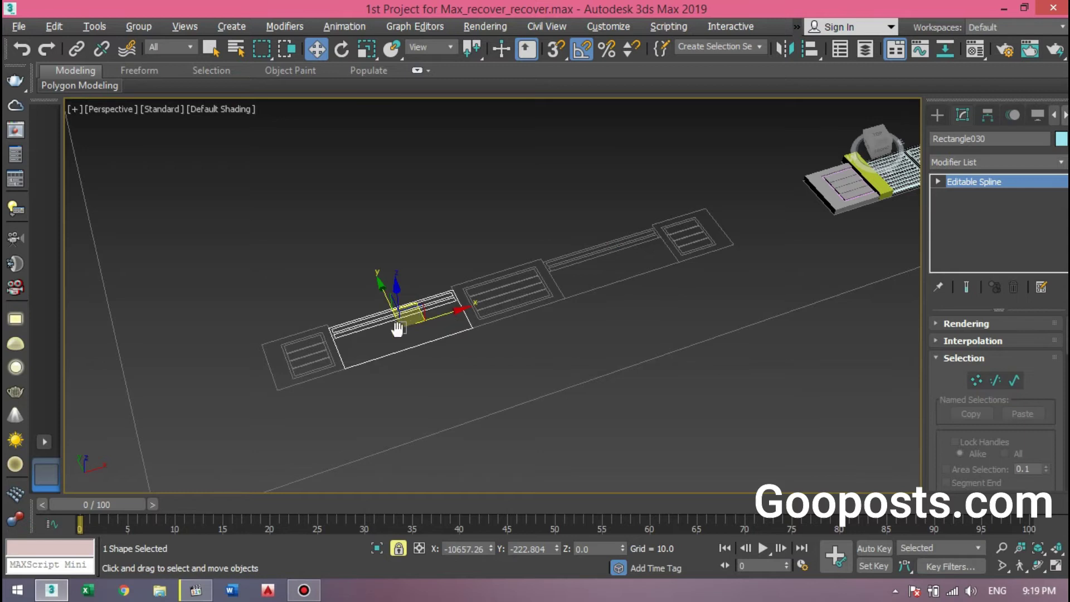
# - Isolate the panel shape, then restore the other objects and frame the new panel
pyautogui.hotkey('alt', 'q')
pyautogui.click(937, 114)
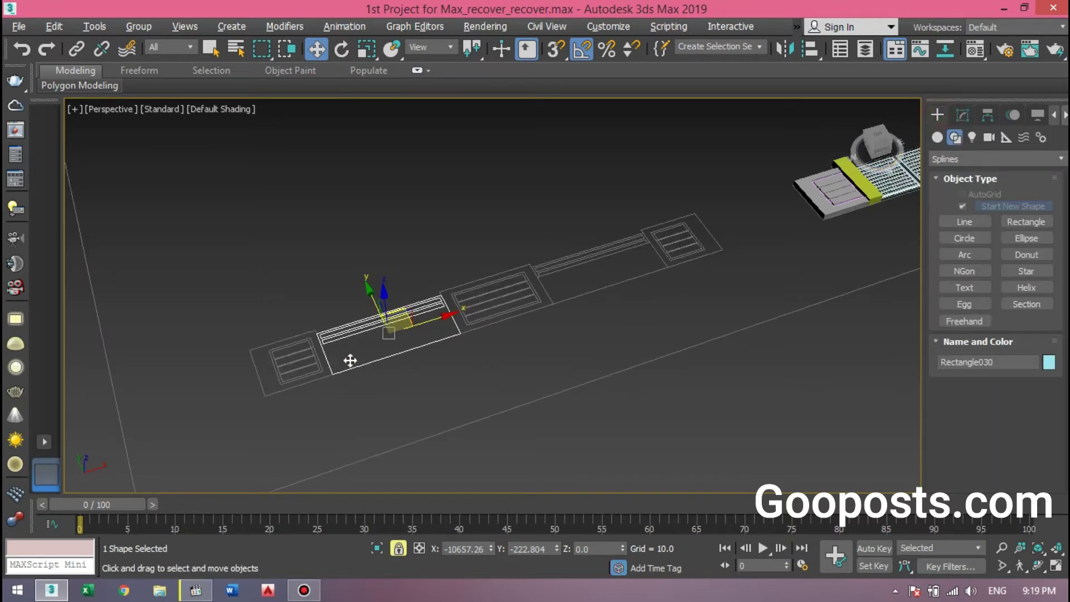
pyautogui.scroll(5, 332, 389)
pyautogui.moveTo(298, 394); pyautogui.dragTo(273, 400, button='middle')
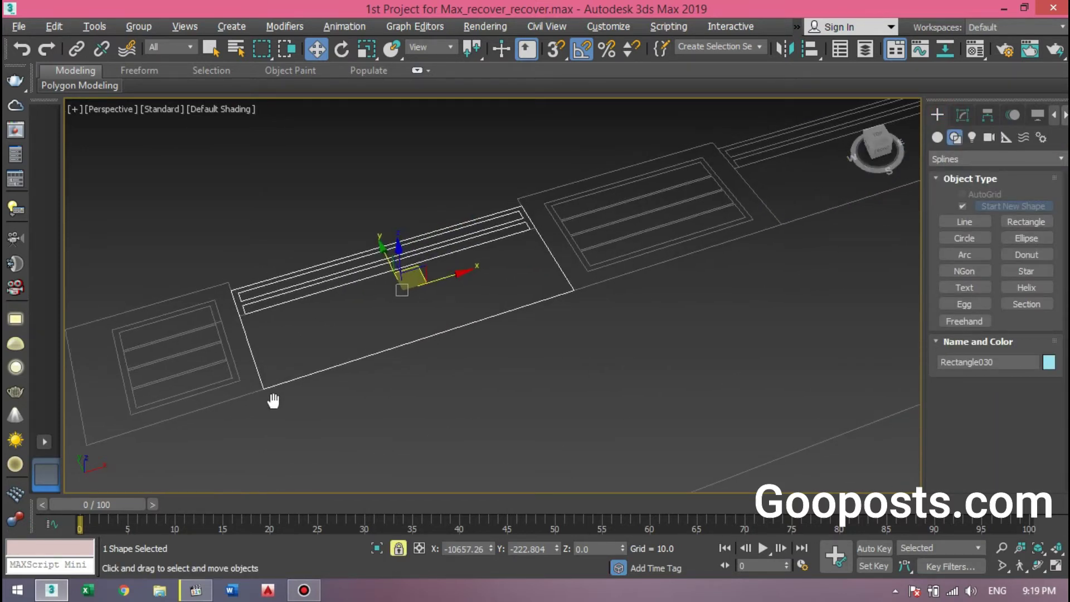
# - Add an Extrude modifier with Amount 7.0 to Rectangle030 to form a solid slab
pyautogui.click(962, 117)
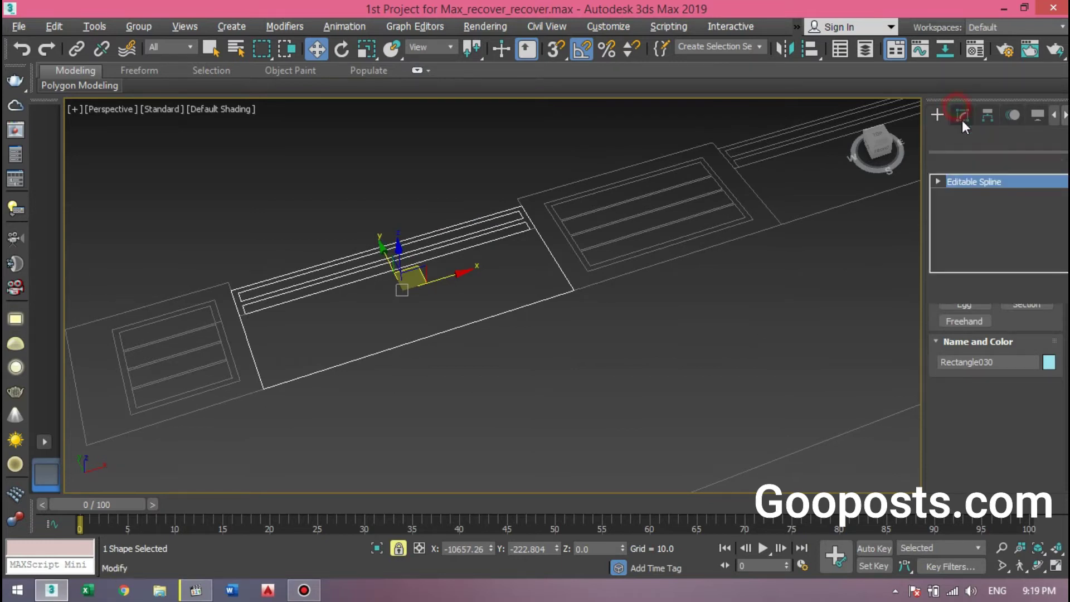
pyautogui.click(954, 161)
pyautogui.press('e')
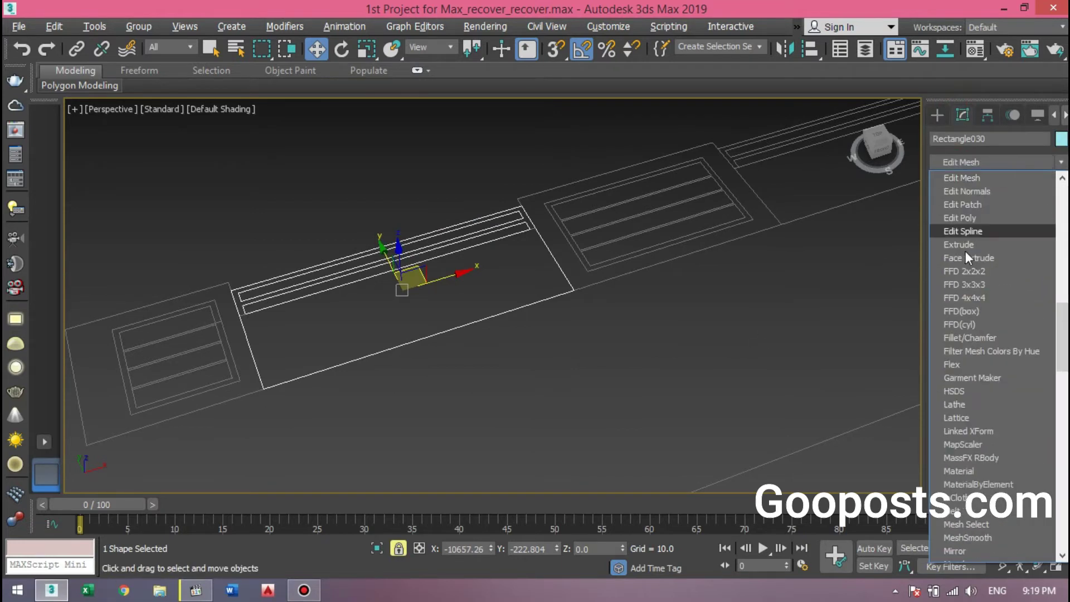
pyautogui.click(960, 245)
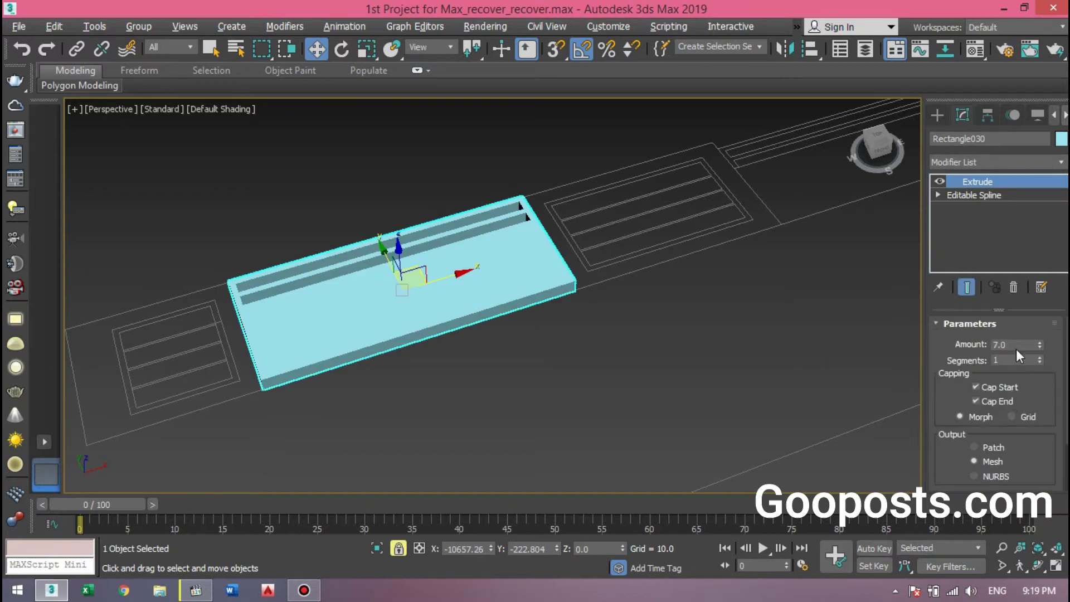
pyautogui.doubleClick(1012, 345)
pyautogui.moveTo(956, 354); pyautogui.dragTo(956, 346)
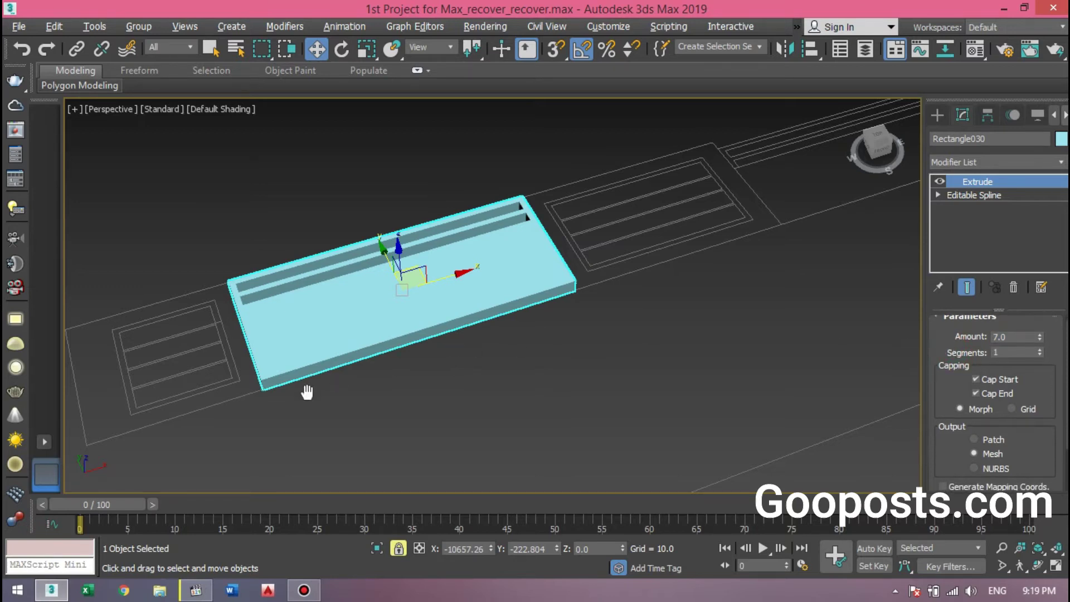
pyautogui.moveTo(307, 393); pyautogui.dragTo(311, 396, button='middle')
pyautogui.click(554, 49)
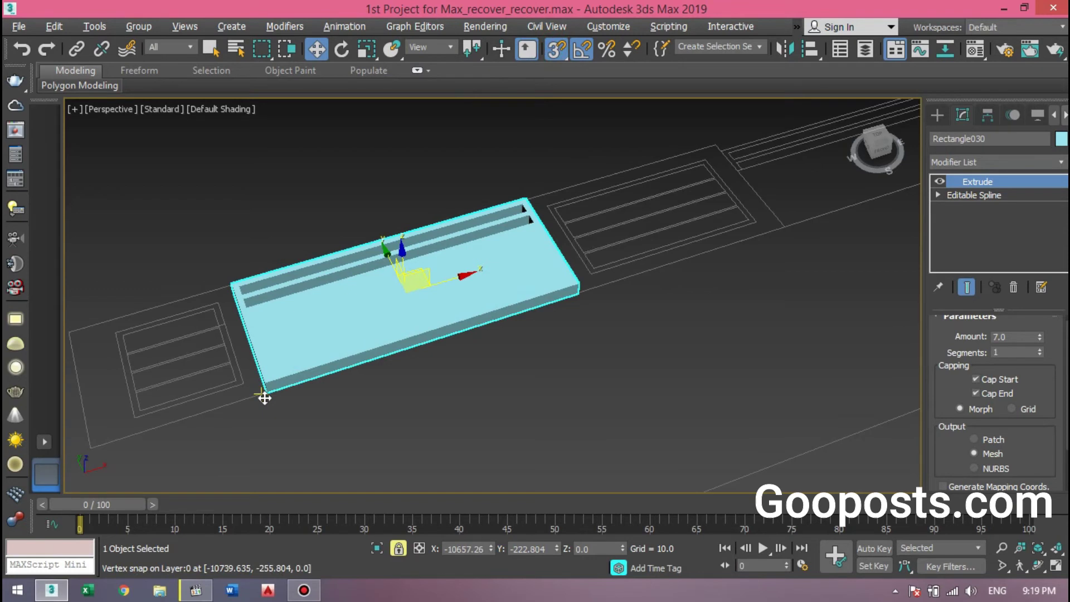
pyautogui.scroll(5, 275, 399)
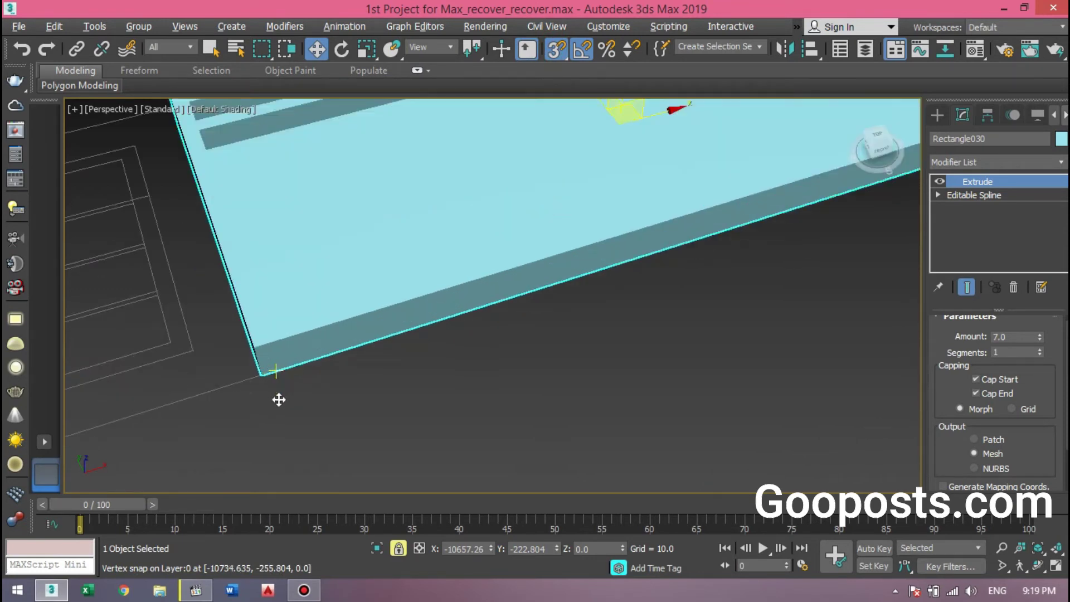
# - Shift-drag the slab by its corner into the right-hand gap as a Copy, Rectangle031
pyautogui.click(261, 384)
pyautogui.scroll(-4, 266, 393)
pyautogui.scroll(-4, 279, 394)
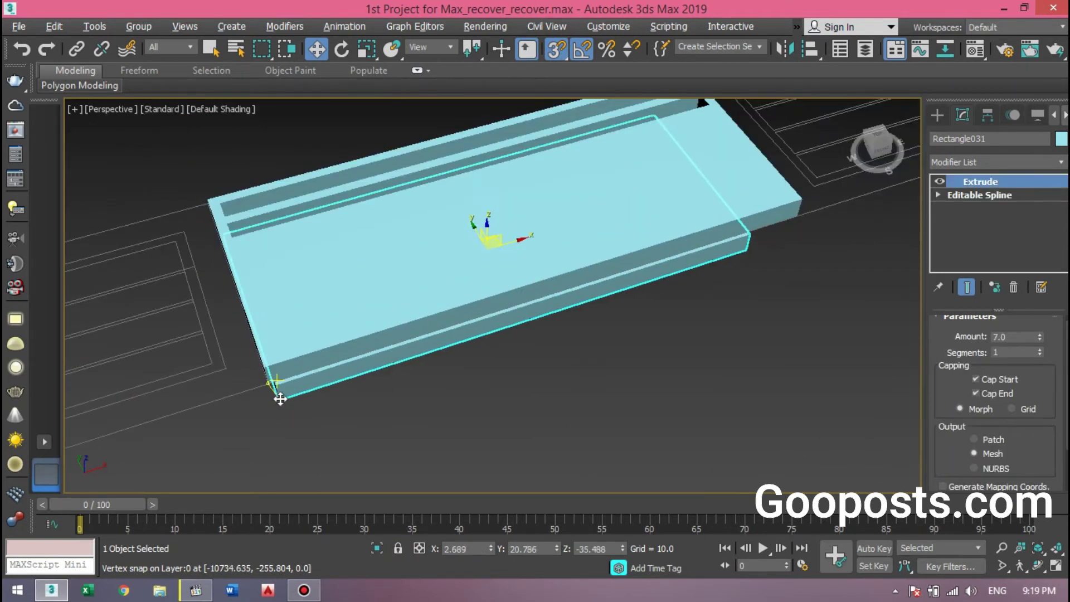
pyautogui.keyDown('shift'); pyautogui.moveTo(366, 357); pyautogui.dragTo(667, 271); pyautogui.keyUp('shift')
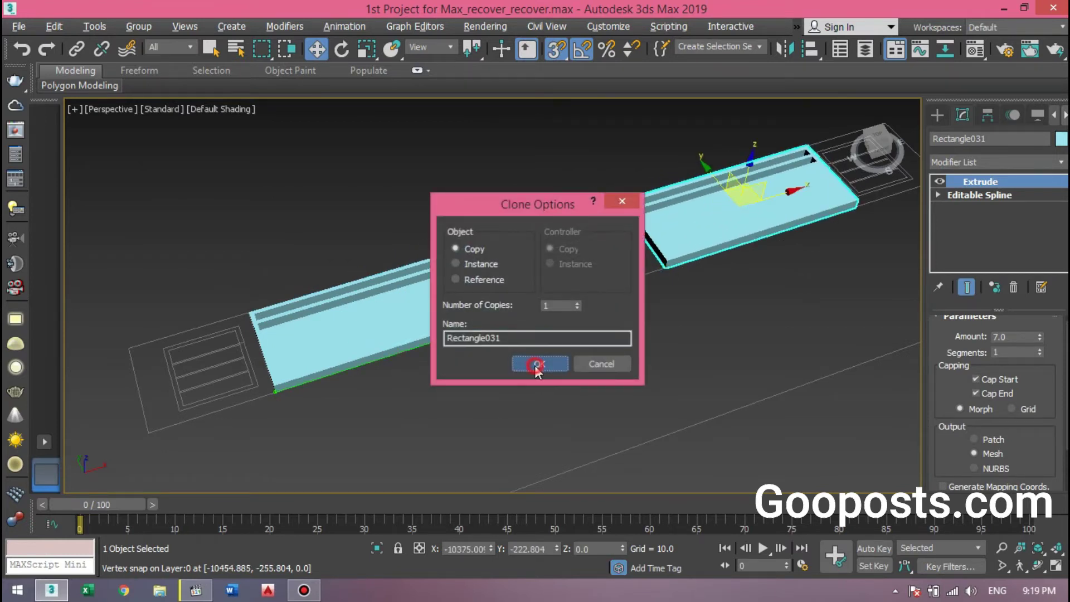
pyautogui.click(540, 363)
# - Switch to a maximized Top view and release the selection lock
pyautogui.moveTo(748, 224); pyautogui.dragTo(737, 244, button='middle')
pyautogui.hotkey('alt', 'w')
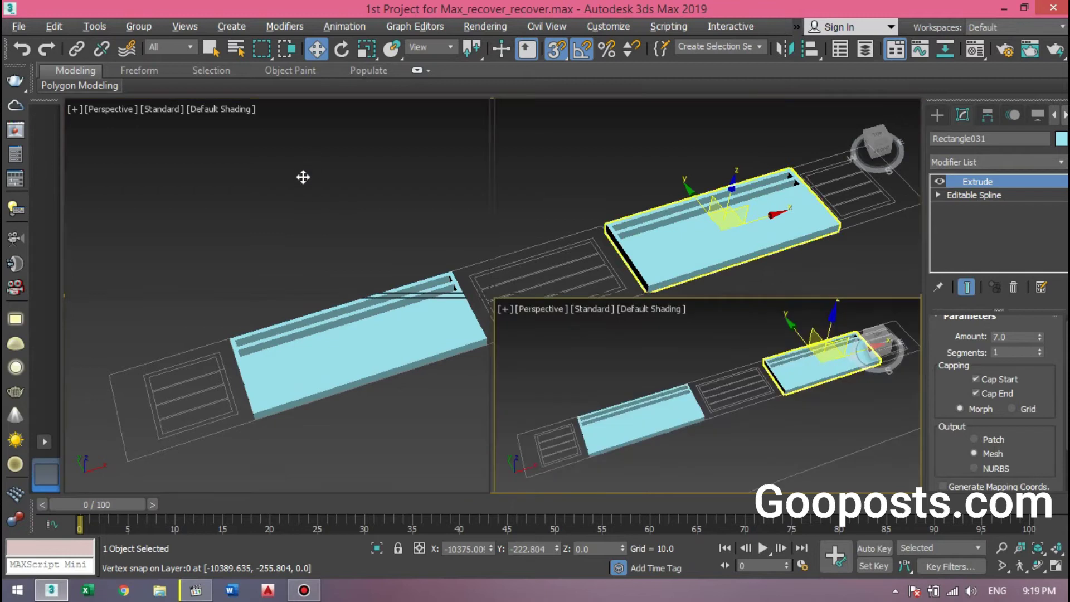
pyautogui.rightClick(262, 202)
pyautogui.hotkey('alt', 'w')
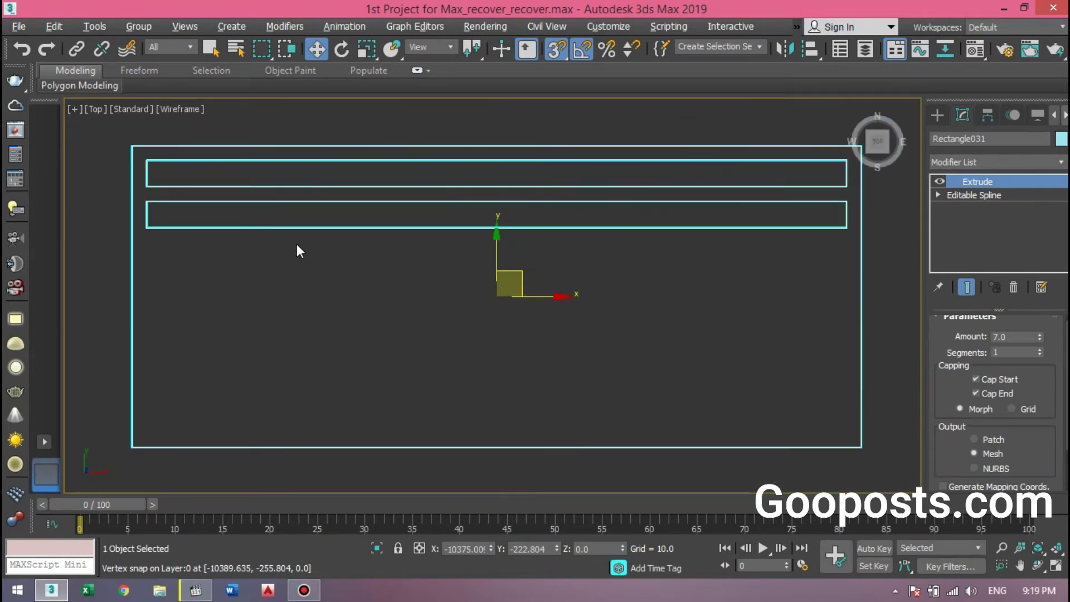
pyautogui.press('space')
# - Turn off snapping and maximize the Perspective viewport
pyautogui.press('s')
pyautogui.click(316, 365)
pyautogui.scroll(5, 189, 235)
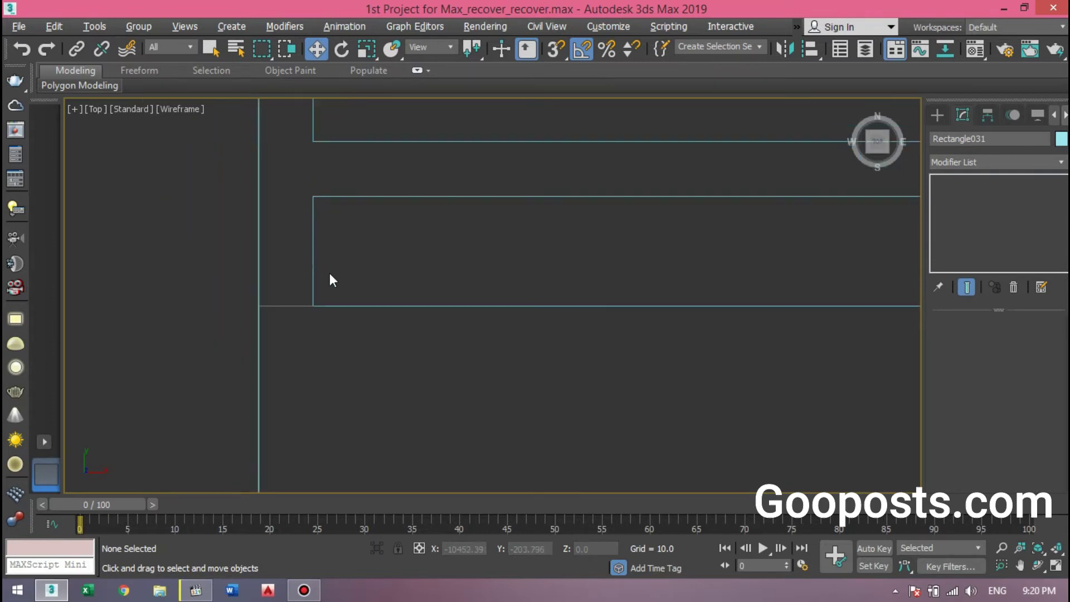
pyautogui.scroll(-7, 406, 322)
pyautogui.hotkey('alt', 'w')
pyautogui.click(653, 414)
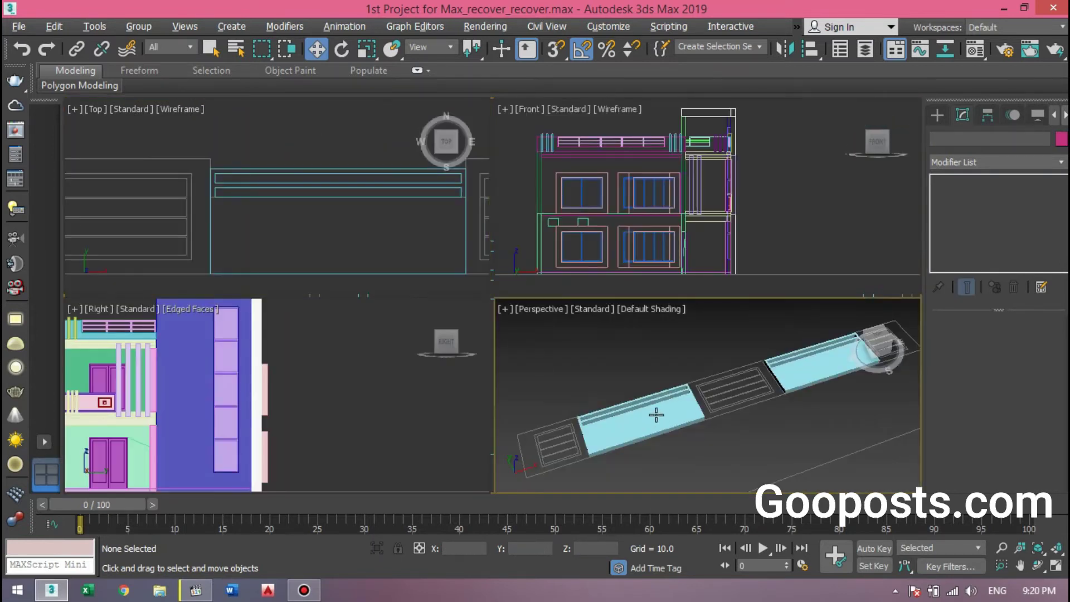
pyautogui.hotkey('alt', 'w')
# - Unhide all objects, orbit, and window-select the four magenta side wall pieces
pyautogui.rightClick(608, 372)
pyautogui.click(624, 296)
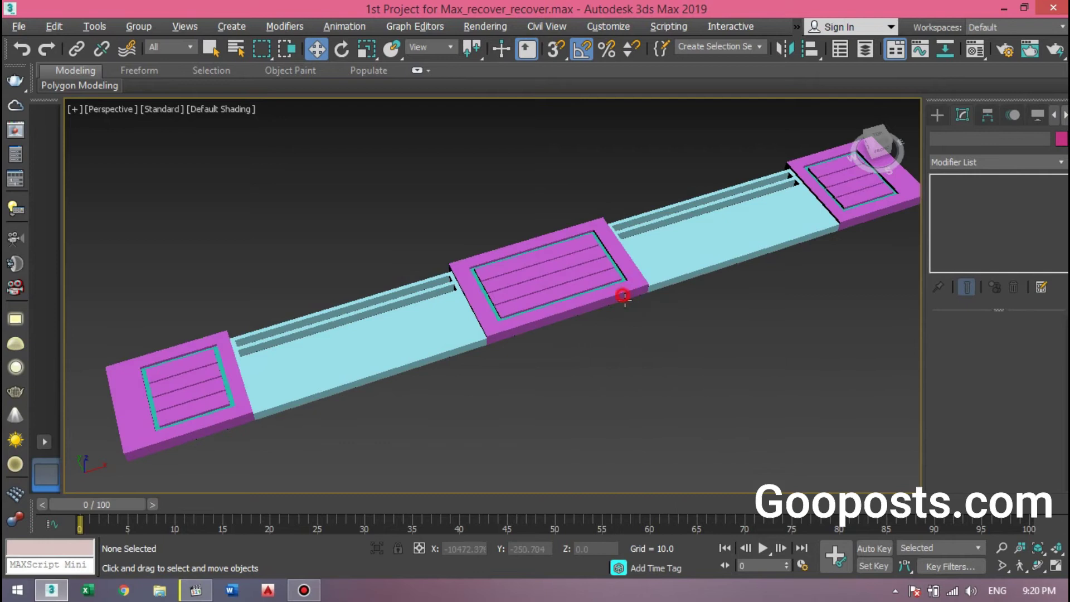
pyautogui.press('s')
pyautogui.press('s')
pyautogui.scroll(-5, 461, 391)
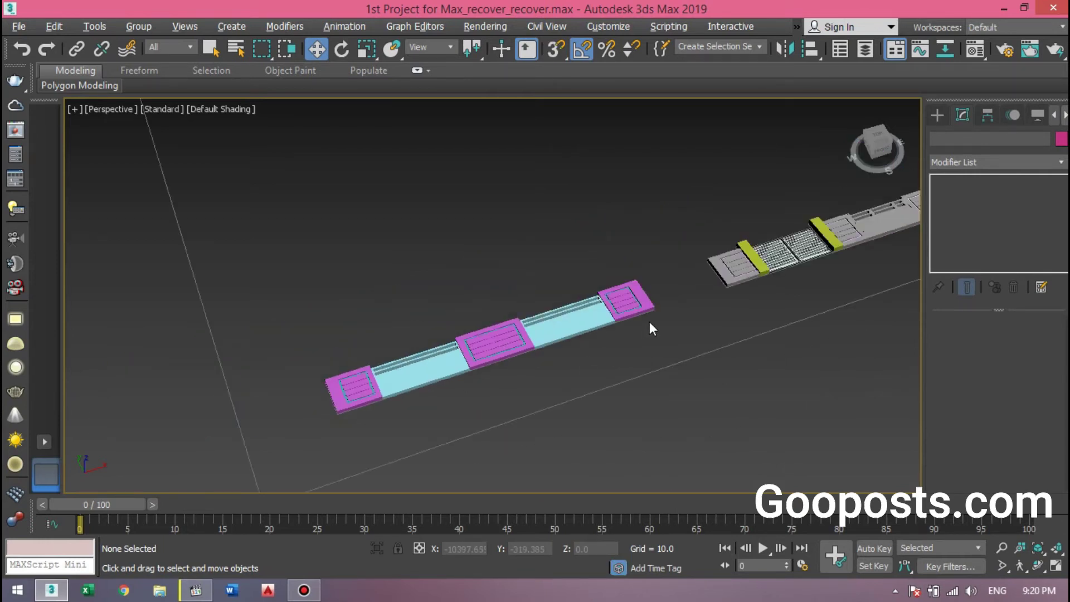
pyautogui.moveTo(597, 350)
pyautogui.keyDown('alt'); pyautogui.mouseDown(button='middle')
pyautogui.moveTo(542, 389)
pyautogui.moveTo(554, 366)
pyautogui.moveTo(713, 353)
pyautogui.moveTo(551, 335)
pyautogui.mouseUp(button='middle'); pyautogui.keyUp('alt')
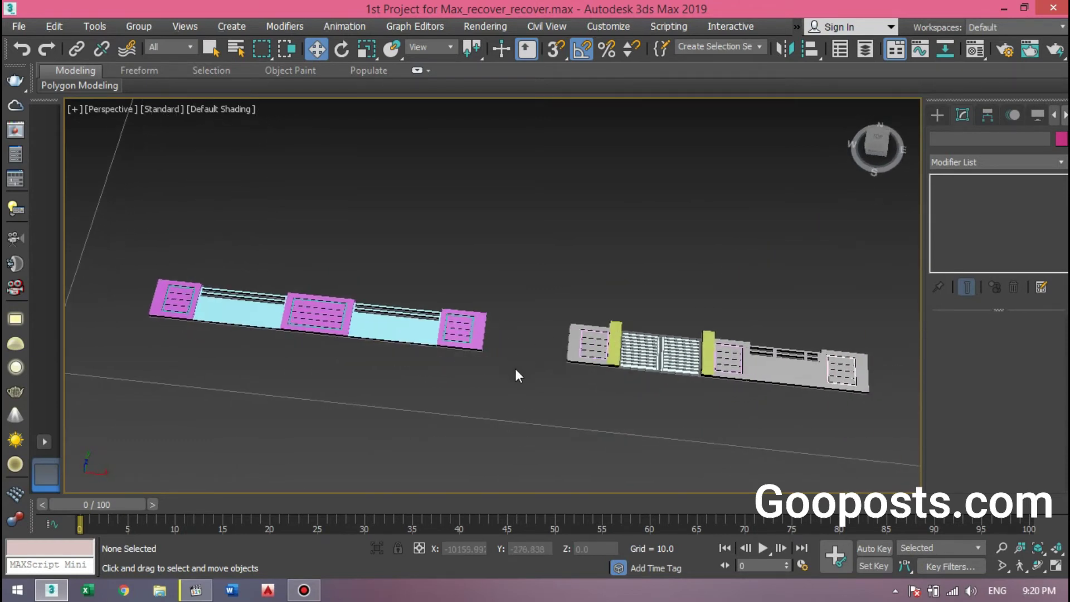
pyautogui.moveTo(192, 293); pyautogui.dragTo(138, 262)
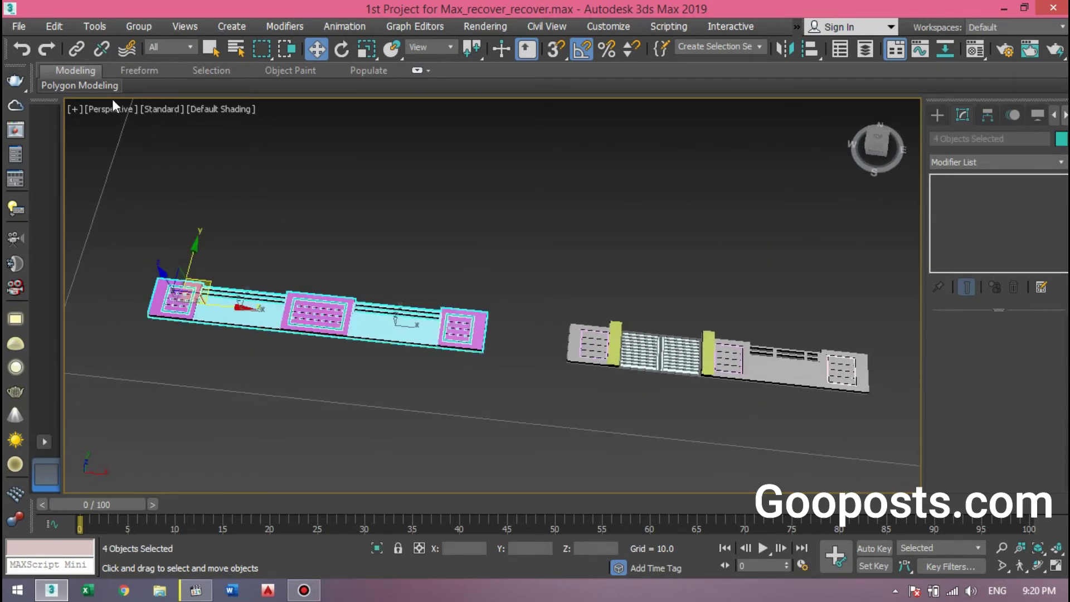
# - Group the four selected side wall pieces under the name 'side design'
pyautogui.click(131, 32)
pyautogui.click(146, 55)
pyautogui.write('side desig')
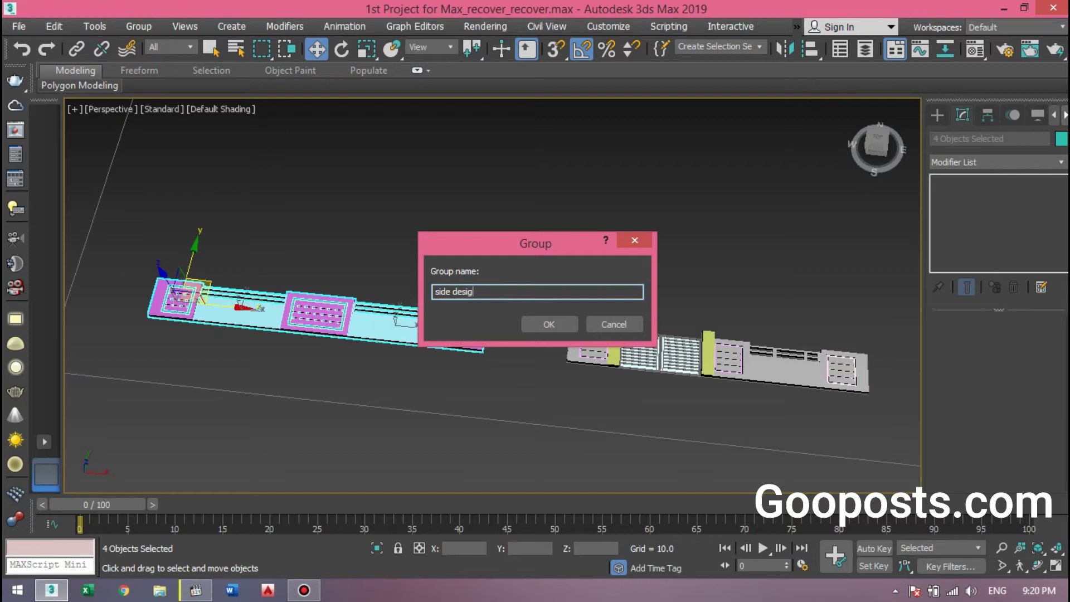
pyautogui.write('n')
pyautogui.press('Return')
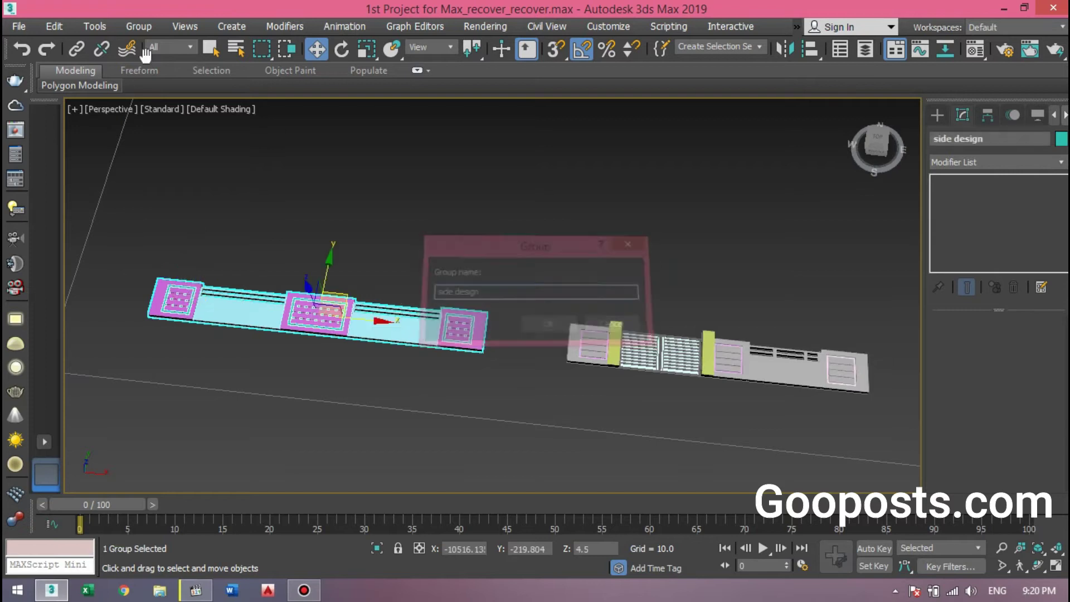
pyautogui.click(596, 329)
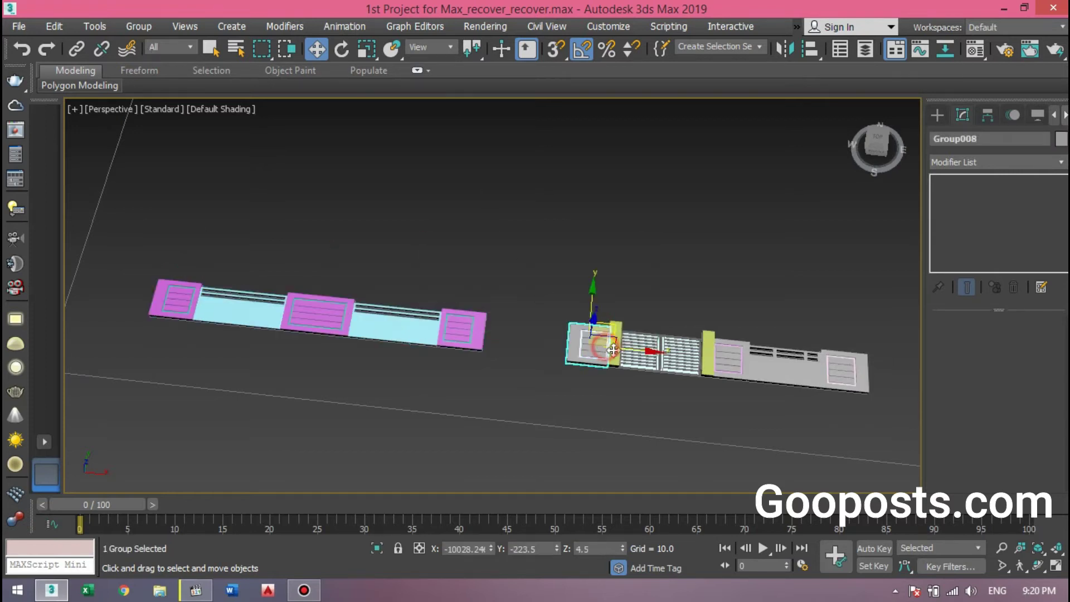
# - Crossing-select the eight grey front wall and gate pieces and group them as 'front design'
pyautogui.click(683, 350)
pyautogui.moveTo(684, 351); pyautogui.dragTo(382, 286, button='middle')
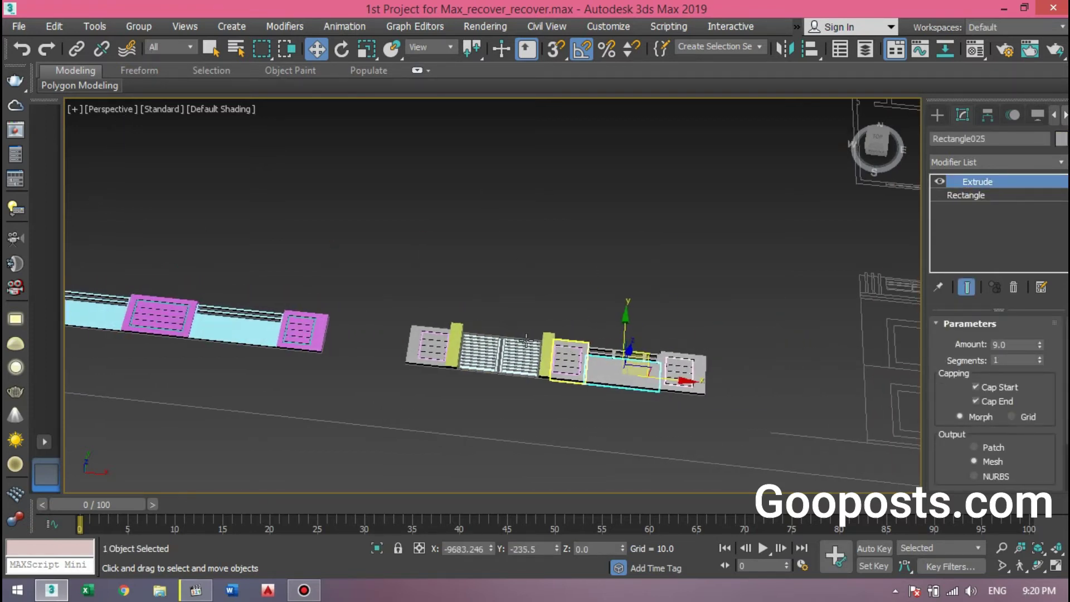
pyautogui.moveTo(385, 278); pyautogui.dragTo(736, 427)
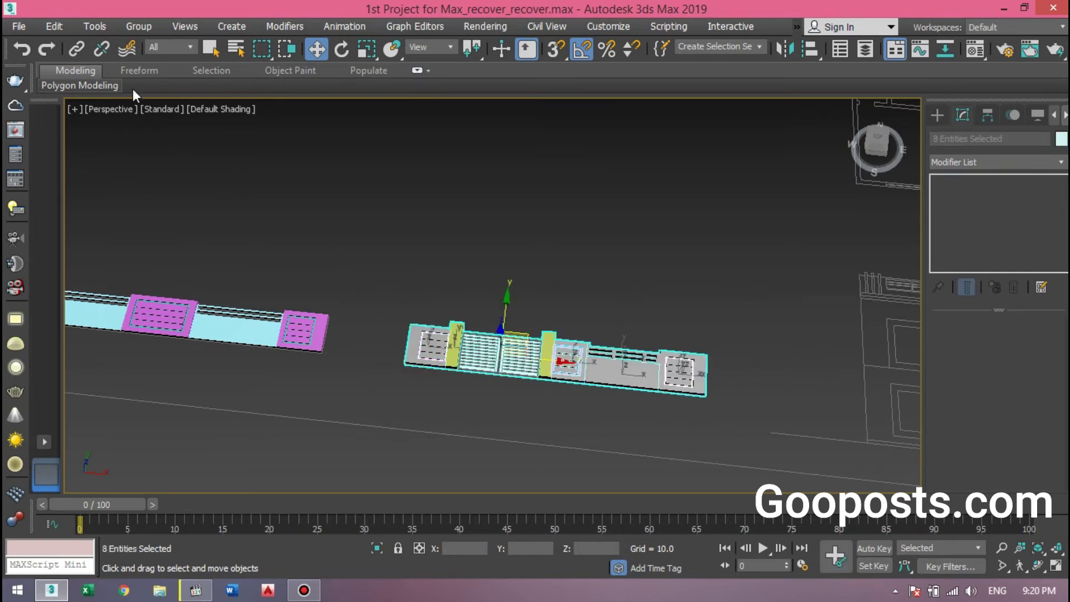
pyautogui.click(129, 29)
pyautogui.click(144, 48)
pyautogui.write('front desig')
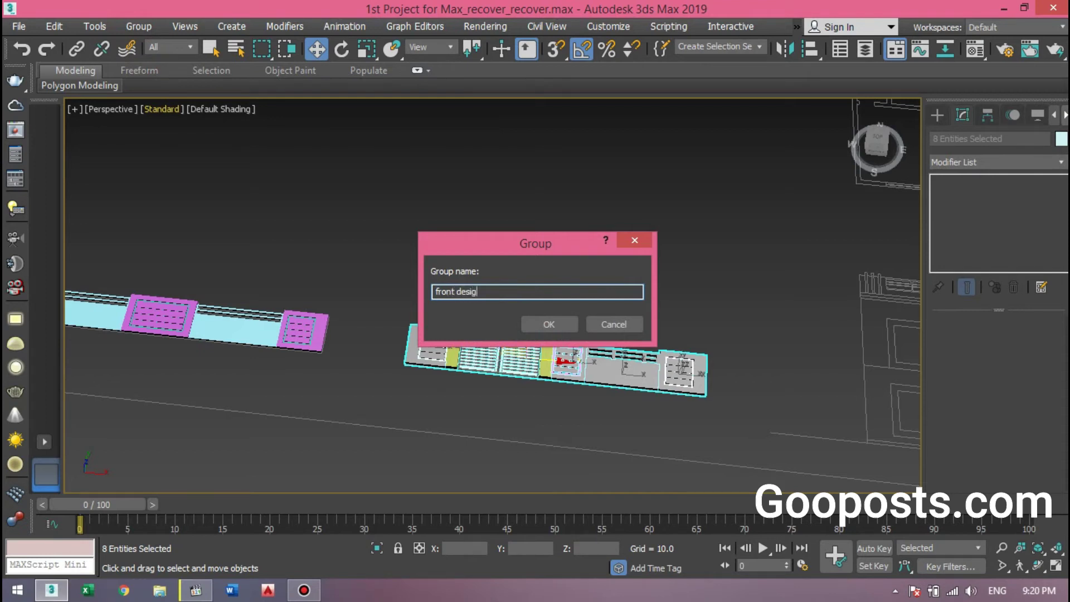
pyautogui.write('n')
pyautogui.press('Return')
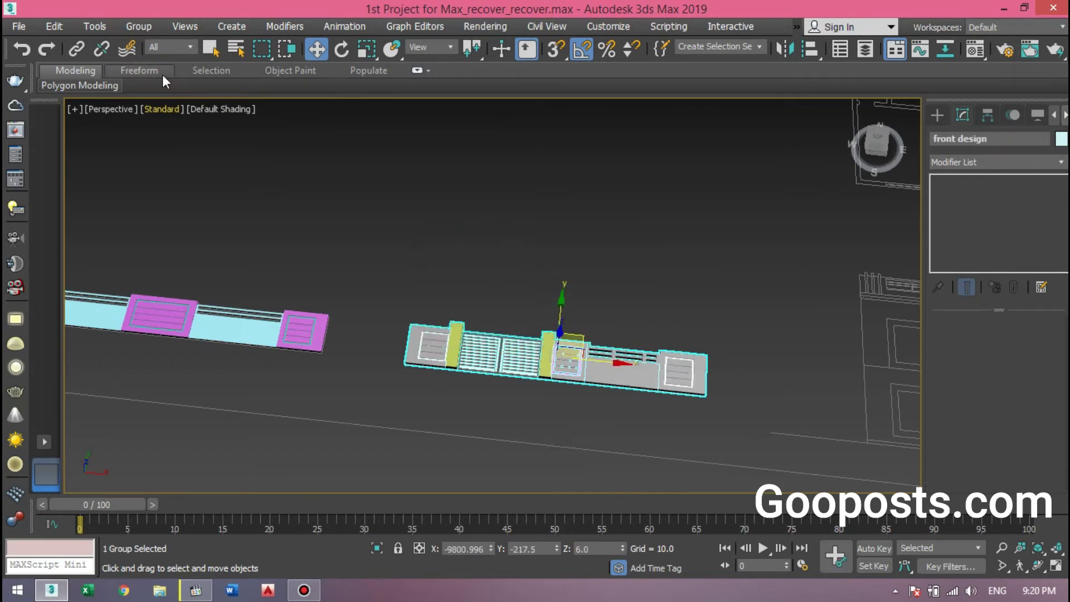
# - Orbit down onto the wall group and check the Angle Snap step in snap settings
pyautogui.keyDown('alt'); pyautogui.moveTo(454, 370); pyautogui.dragTo(642, 89, button='middle'); pyautogui.keyUp('alt')
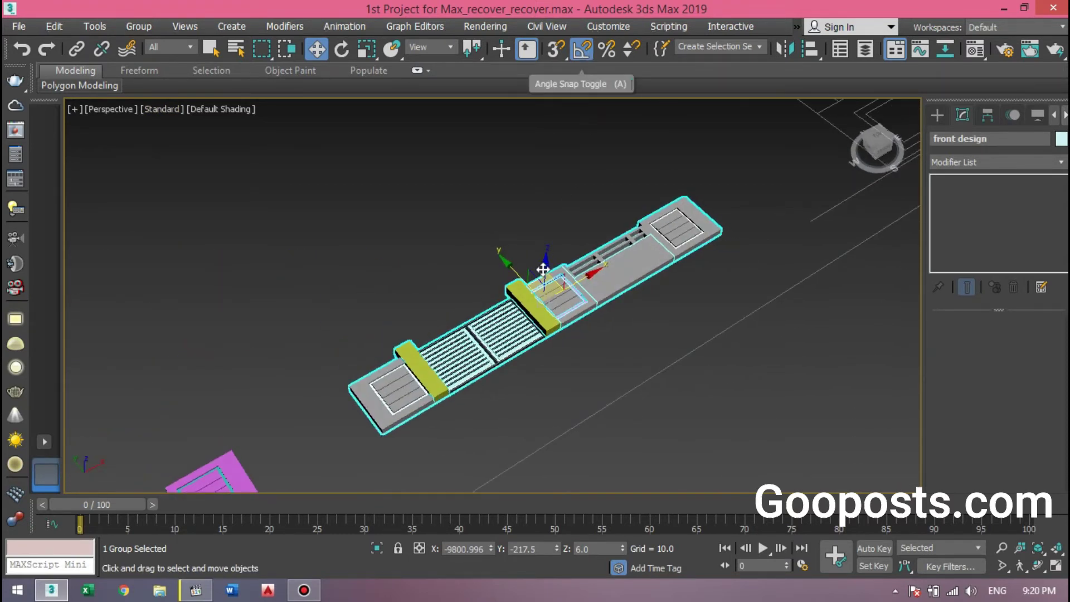
pyautogui.moveTo(547, 256); pyautogui.dragTo(512, 239, button='middle')
pyautogui.rightClick(589, 48)
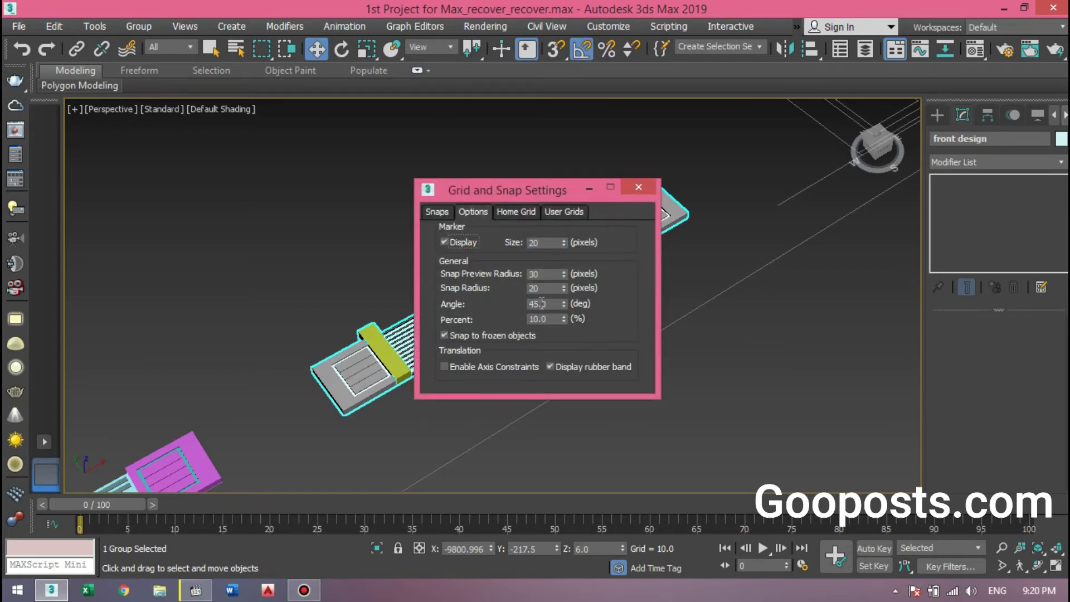
pyautogui.click(639, 187)
pyautogui.scroll(2, 536, 309)
pyautogui.scroll(2, 536, 309)
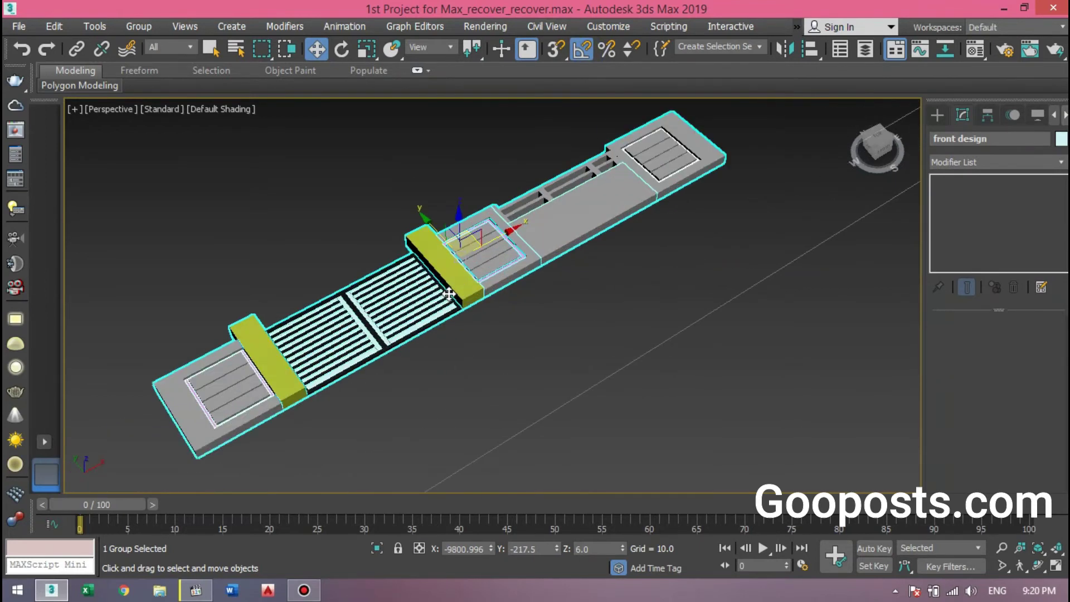
# - Rotate the front design group 90° on X so it stands upright
pyautogui.press('e')
pyautogui.moveTo(450, 252); pyautogui.dragTo(471, 301)
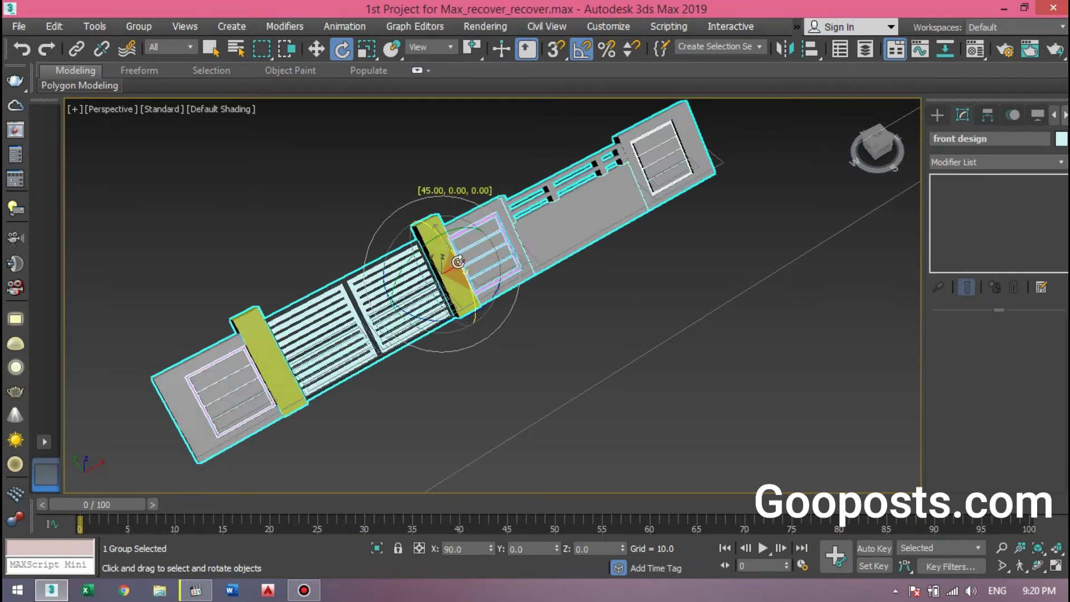
pyautogui.press('w')
pyautogui.scroll(-2, 472, 356)
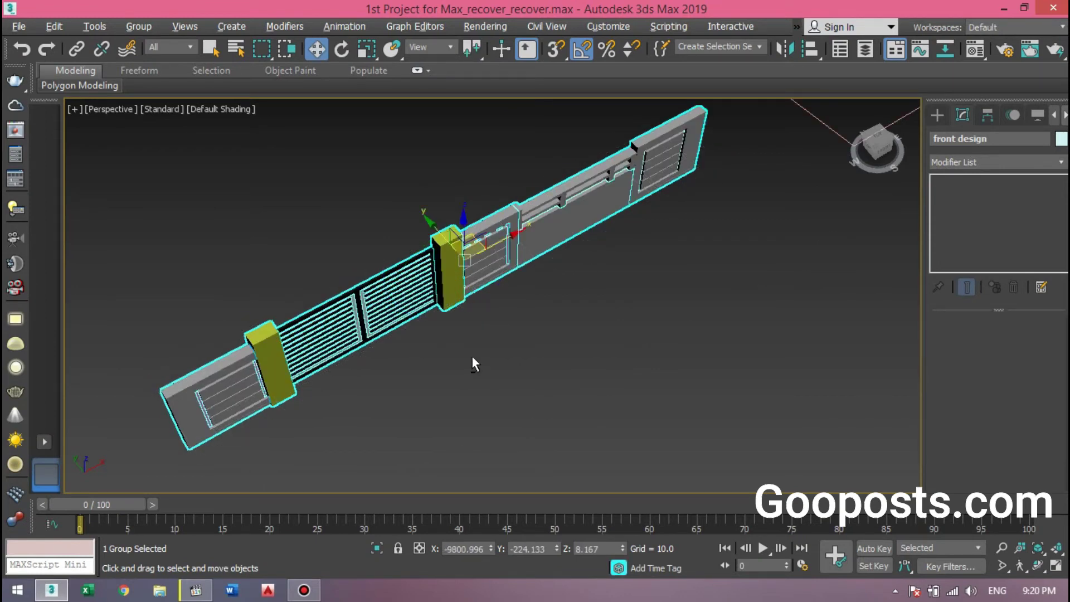
pyautogui.scroll(-2, 468, 349)
pyautogui.scroll(-4, 469, 349)
pyautogui.scroll(-1, 419, 389)
# - Move the front design group to the house and snap its corner onto the boundary line corner
pyautogui.scroll(-2, 419, 389)
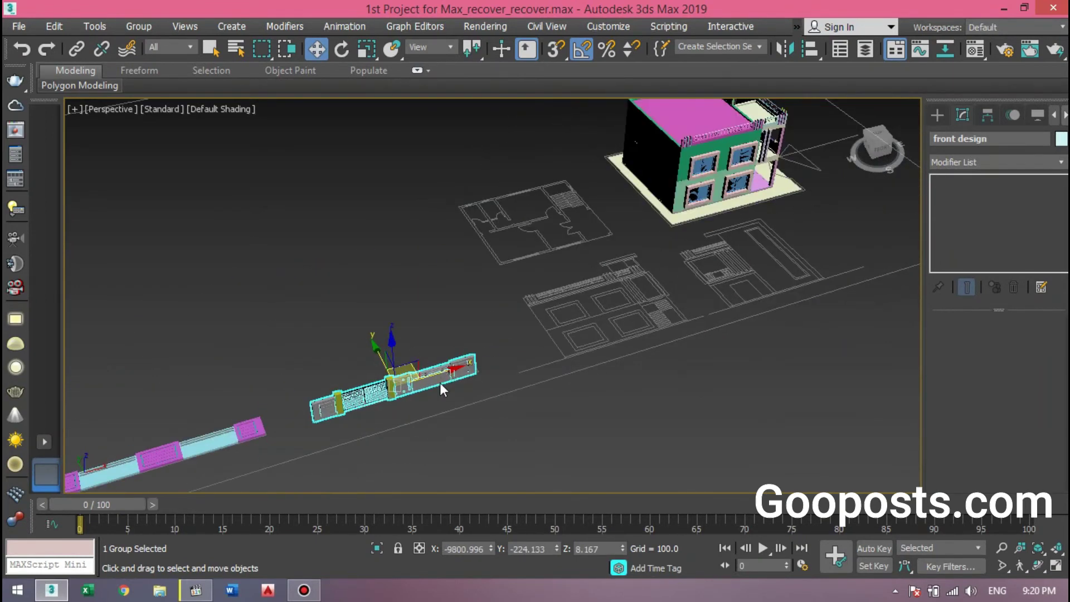
pyautogui.moveTo(423, 373)
pyautogui.mouseDown()
pyautogui.moveTo(732, 244)
pyautogui.moveTo(769, 215)
pyautogui.mouseUp()
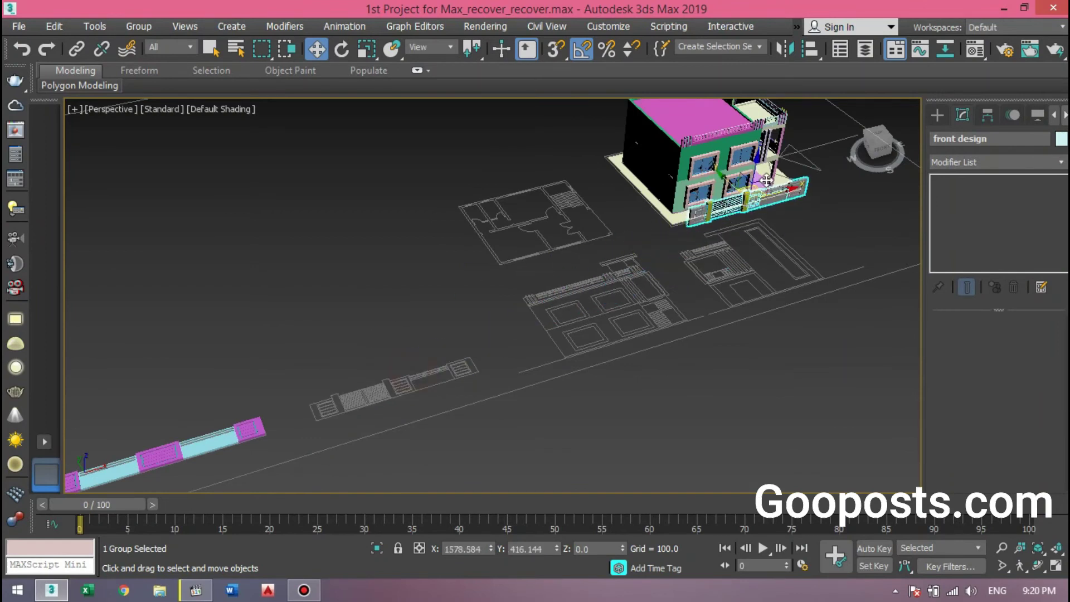
pyautogui.press('z')
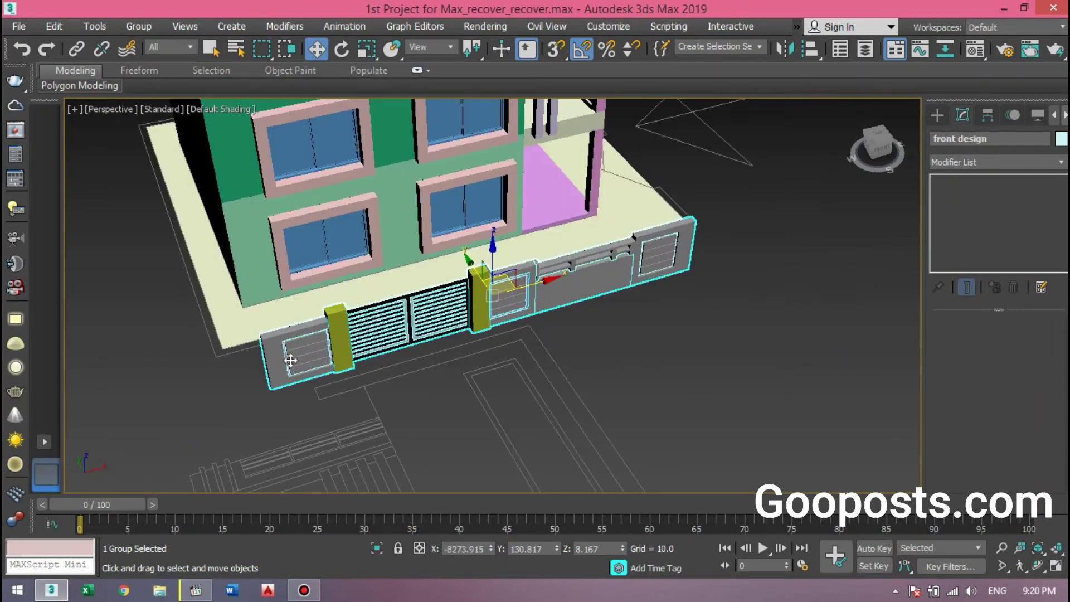
pyautogui.scroll(1, 282, 368)
pyautogui.scroll(4, 272, 377)
pyautogui.moveTo(416, 412)
pyautogui.mouseDown(button='middle')
pyautogui.moveTo(441, 424)
pyautogui.moveTo(444, 446)
pyautogui.moveTo(449, 374)
pyautogui.mouseUp(button='middle')
pyautogui.press('space')
pyautogui.press('s')
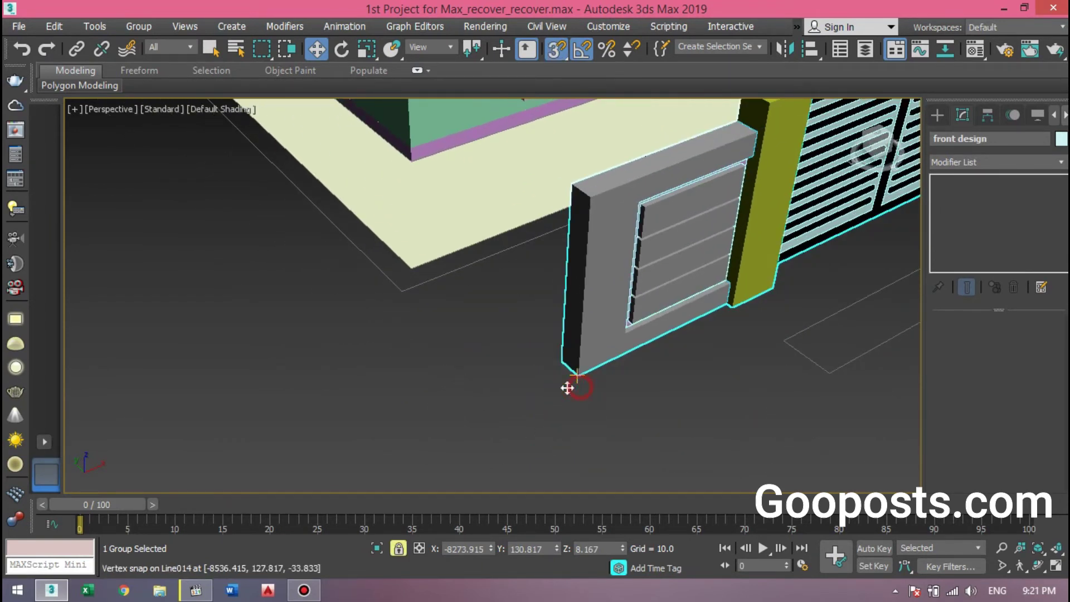
pyautogui.moveTo(567, 388); pyautogui.dragTo(401, 292)
# - Return to an angled view facing the house front, with snapping off
pyautogui.moveTo(406, 347)
pyautogui.mouseDown(button='middle')
pyautogui.moveTo(464, 415)
pyautogui.moveTo(378, 416)
pyautogui.moveTo(373, 454)
pyautogui.moveTo(440, 445)
pyautogui.moveTo(411, 399)
pyautogui.moveTo(442, 363)
pyautogui.mouseUp(button='middle')
pyautogui.scroll(2, 463, 416)
pyautogui.scroll(-3, 476, 418)
pyautogui.scroll(-2, 477, 433)
pyautogui.hotkey('shift', 'z')
pyautogui.hotkey('shift', 'z')
pyautogui.hotkey('shift', 'z')
pyautogui.press('s')
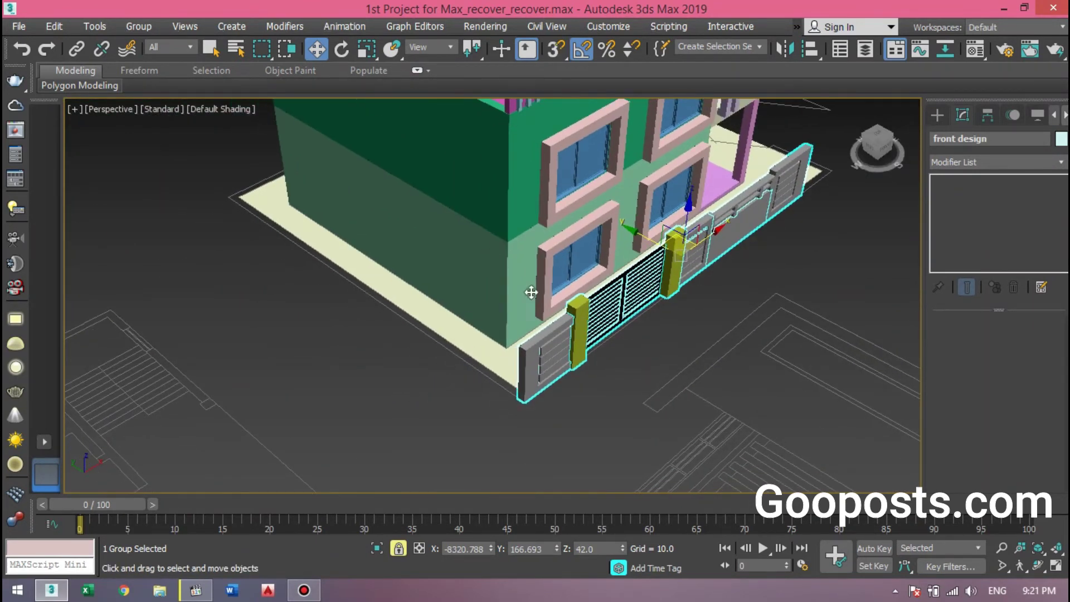
pyautogui.moveTo(496, 440)
pyautogui.keyDown('alt'); pyautogui.mouseDown(button='middle')
pyautogui.moveTo(442, 418)
pyautogui.moveTo(609, 311)
pyautogui.moveTo(588, 315)
pyautogui.moveTo(574, 342)
pyautogui.moveTo(573, 411)
pyautogui.moveTo(462, 335)
pyautogui.mouseUp(button='middle'); pyautogui.keyUp('alt')
pyautogui.scroll(-2, 432, 378)
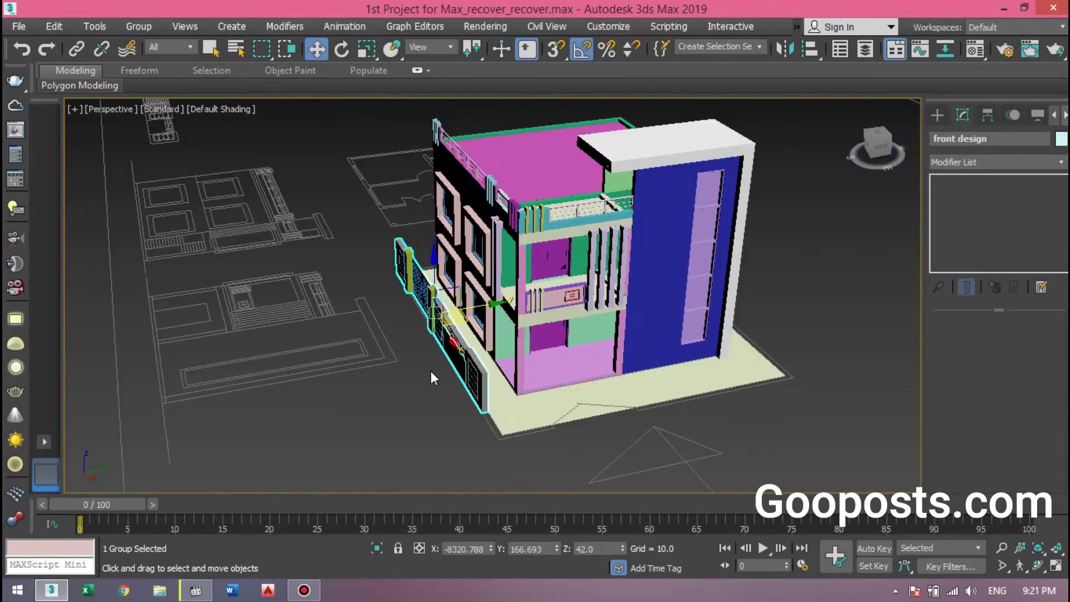
pyautogui.scroll(-3, 434, 379)
pyautogui.scroll(2, 432, 321)
# - Shift the front design group from the house's side to the front and rotate it 90°
pyautogui.moveTo(432, 300)
pyautogui.mouseDown()
pyautogui.moveTo(591, 357)
pyautogui.moveTo(604, 384)
pyautogui.moveTo(574, 405)
pyautogui.mouseUp()
pyautogui.press('e')
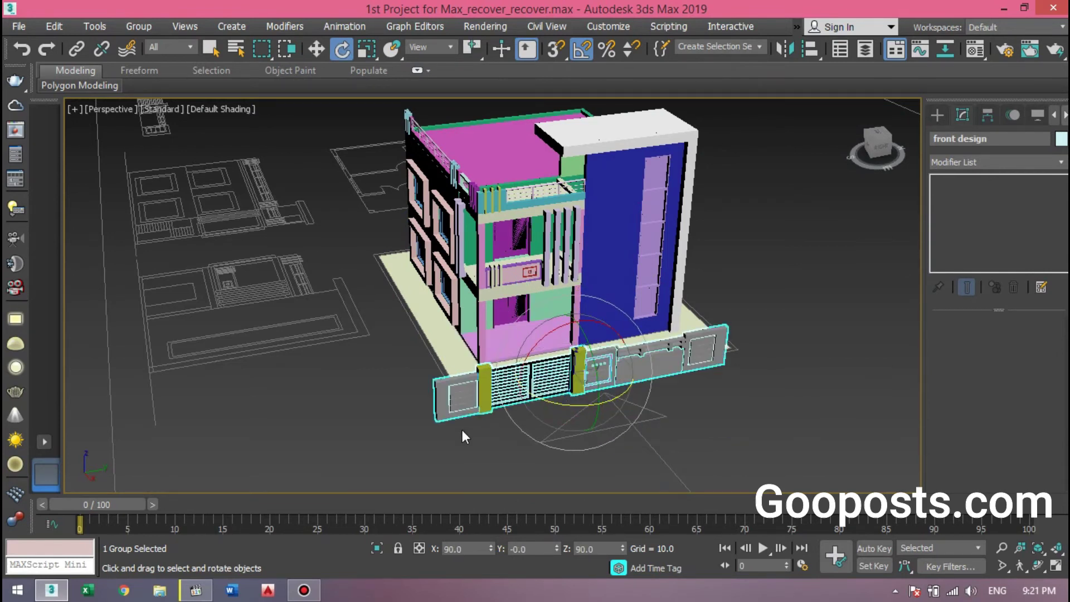
pyautogui.scroll(5, 446, 418)
pyautogui.press('w')
pyautogui.scroll(1, 344, 405)
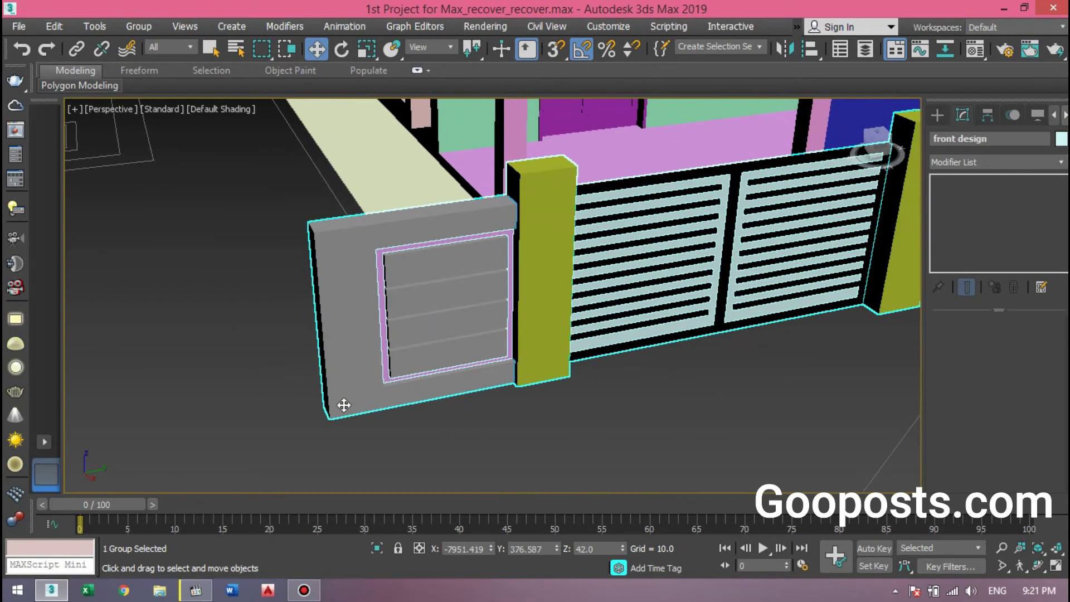
# - Vertex-snap the front design group's corner onto the plot boundary corner
pyautogui.moveTo(365, 400); pyautogui.dragTo(535, 389, button='middle')
pyautogui.press('s')
pyautogui.scroll(2, 411, 399)
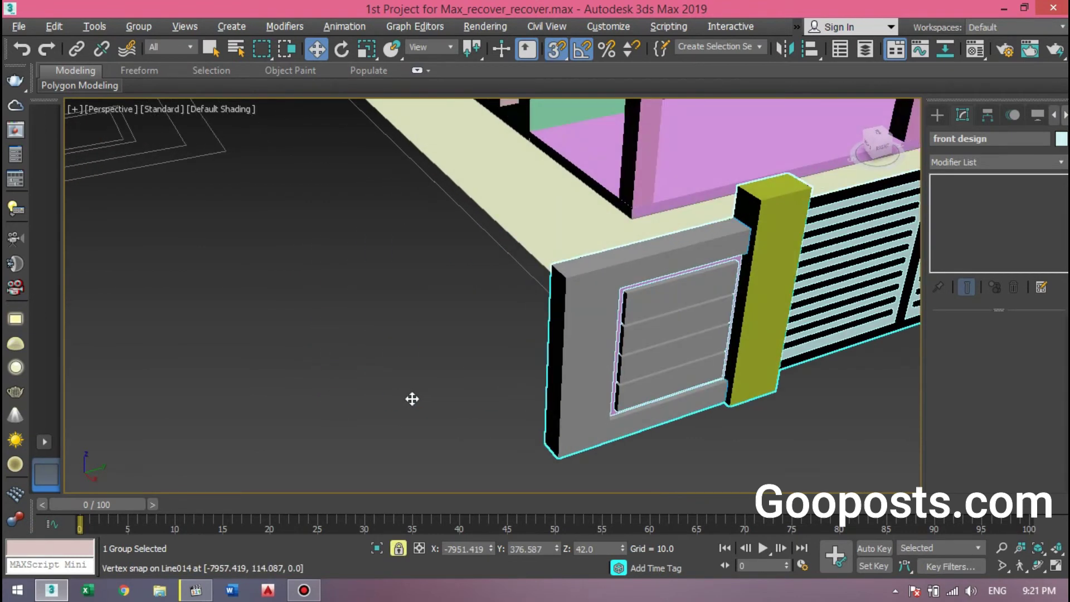
pyautogui.scroll(3, 468, 402)
pyautogui.scroll(-4, 467, 402)
pyautogui.scroll(2, 544, 402)
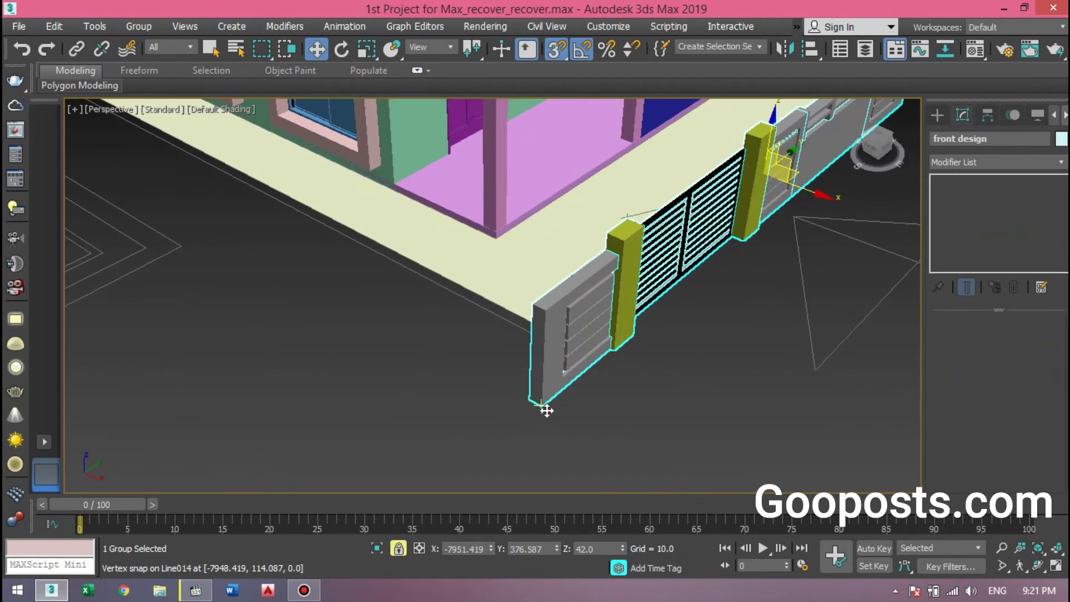
pyautogui.moveTo(542, 404); pyautogui.dragTo(611, 369)
pyautogui.scroll(-1, 611, 369)
pyautogui.scroll(-2, 552, 348)
pyautogui.scroll(-3, 509, 342)
# - Zoom and pan out to review the front wall along the house
pyautogui.moveTo(509, 342)
pyautogui.mouseDown(button='middle')
pyautogui.moveTo(453, 368)
pyautogui.moveTo(640, 365)
pyautogui.moveTo(620, 456)
pyautogui.moveTo(609, 377)
pyautogui.moveTo(708, 351)
pyautogui.moveTo(590, 383)
pyautogui.moveTo(505, 346)
pyautogui.mouseUp(button='middle')
pyautogui.scroll(-1, 619, 366)
pyautogui.scroll(3, 709, 318)
pyautogui.scroll(3, 688, 333)
pyautogui.scroll(-3, 505, 346)
pyautogui.moveTo(564, 327); pyautogui.dragTo(511, 311, button='middle')
pyautogui.scroll(-4, 510, 312)
pyautogui.scroll(-3, 505, 322)
pyautogui.scroll(-2, 506, 322)
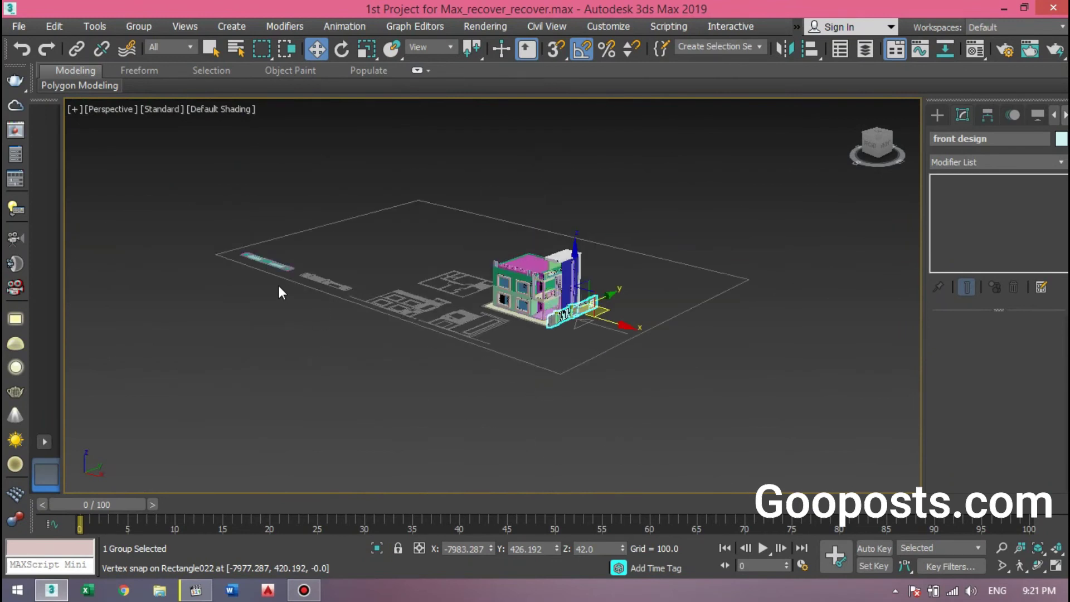
# - Move the side design group to the house and rotate it 90° to stand upright
pyautogui.click(265, 257)
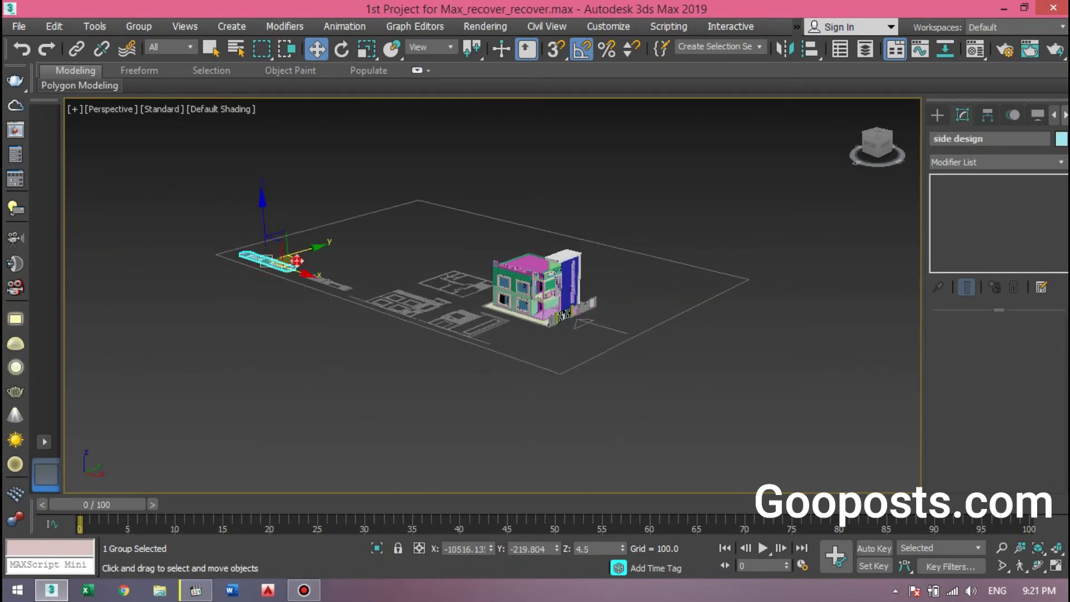
pyautogui.moveTo(296, 261); pyautogui.dragTo(563, 324)
pyautogui.press('z')
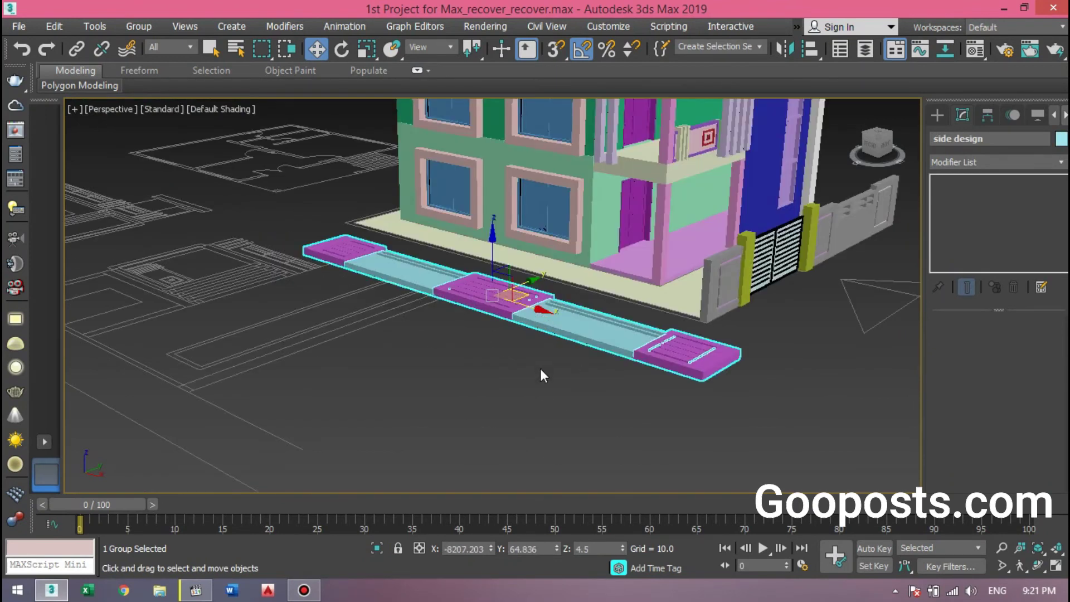
pyautogui.keyDown('alt'); pyautogui.moveTo(435, 271); pyautogui.dragTo(429, 286, button='middle'); pyautogui.keyUp('alt')
pyautogui.press('e')
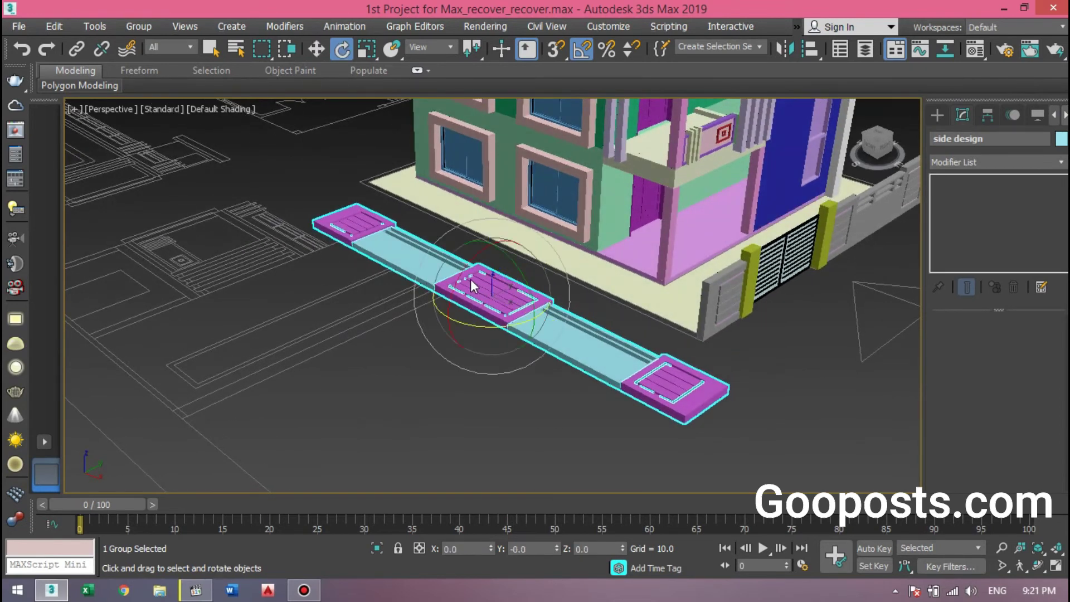
pyautogui.moveTo(468, 257); pyautogui.dragTo(454, 277)
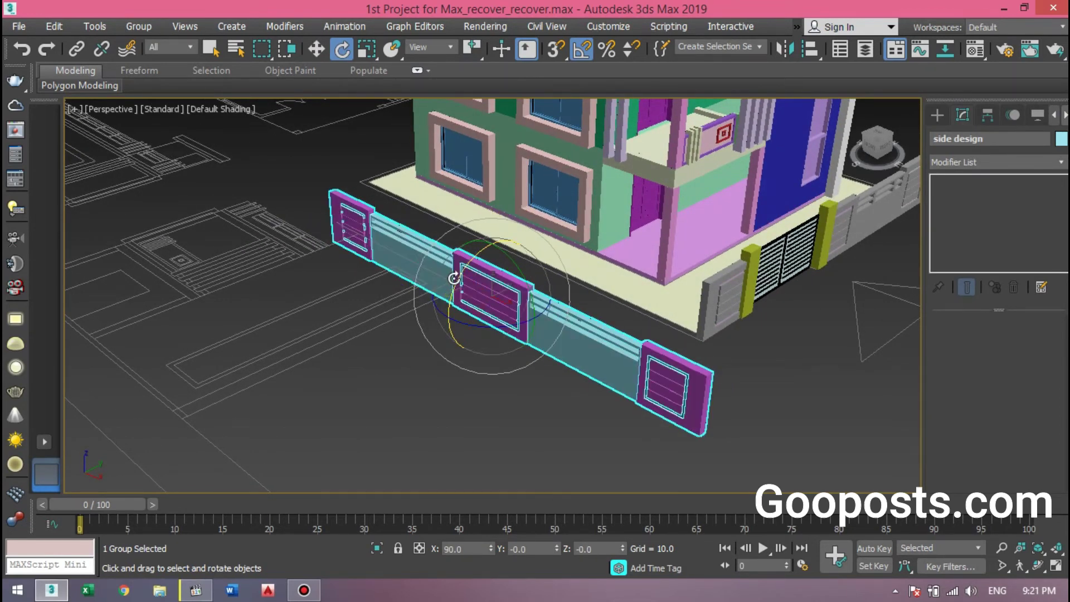
pyautogui.press('w')
# - Vertex-snap the side panel's end onto the existing boundary wall corner
pyautogui.keyDown('alt'); pyautogui.moveTo(462, 311); pyautogui.dragTo(502, 301, button='middle'); pyautogui.keyUp('alt')
pyautogui.scroll(3, 645, 370)
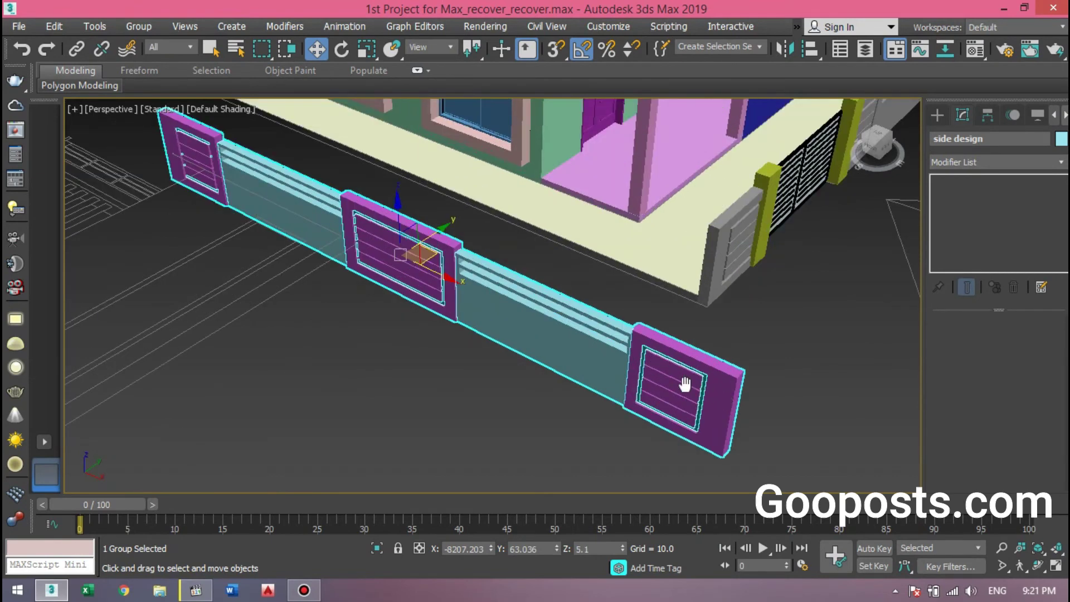
pyautogui.moveTo(709, 363)
pyautogui.mouseDown(button='middle')
pyautogui.moveTo(562, 369)
pyautogui.moveTo(268, 292)
pyautogui.mouseUp(button='middle')
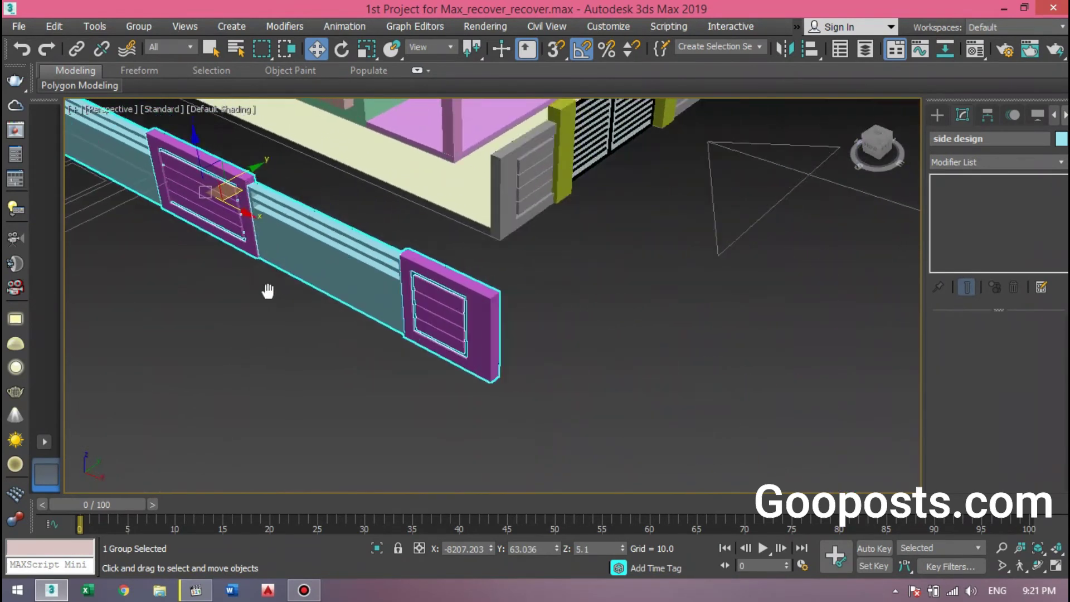
pyautogui.scroll(-2, 299, 356)
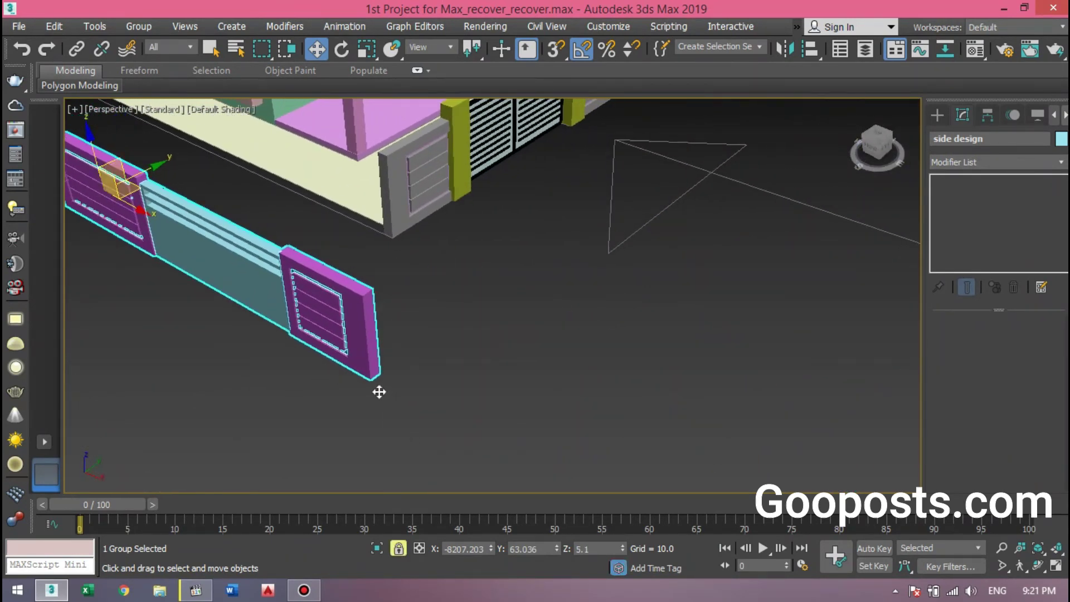
pyautogui.press('s')
pyautogui.moveTo(370, 379); pyautogui.dragTo(398, 239)
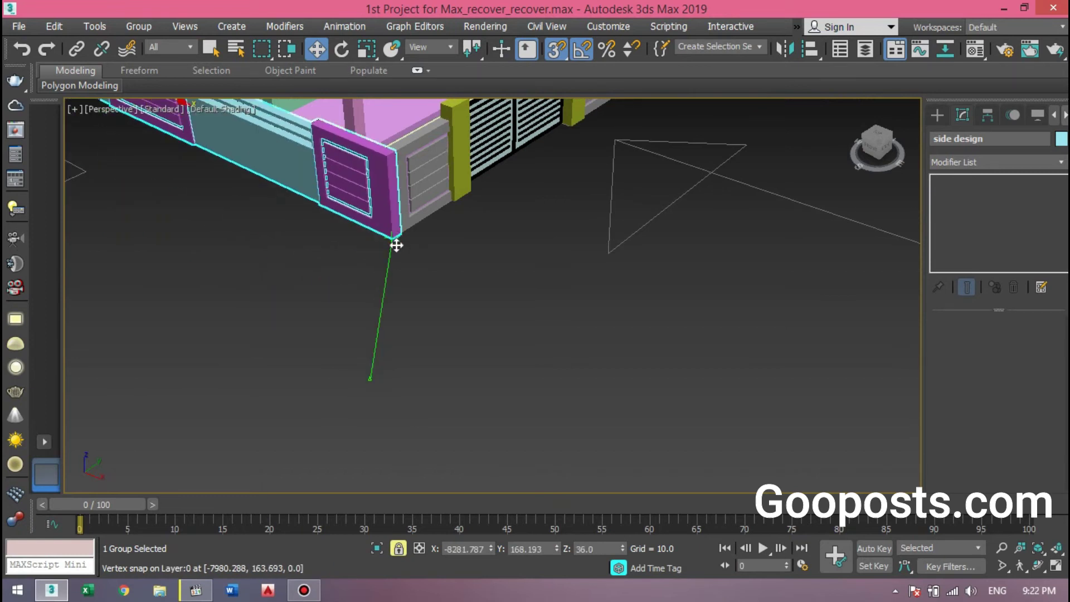
pyautogui.scroll(-3, 413, 345)
pyautogui.click(393, 426)
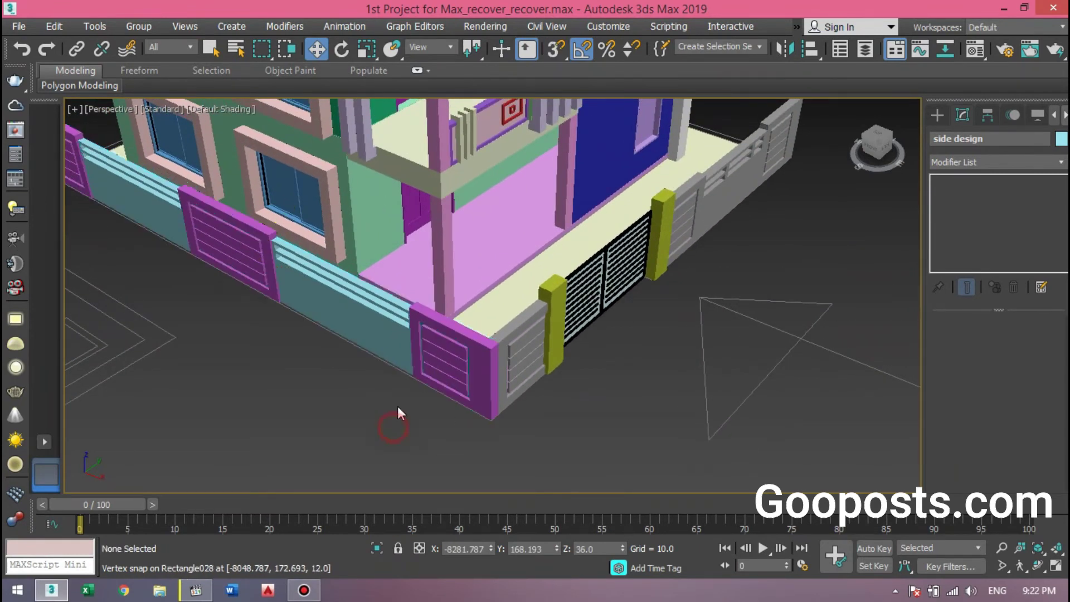
pyautogui.scroll(10, 389, 339)
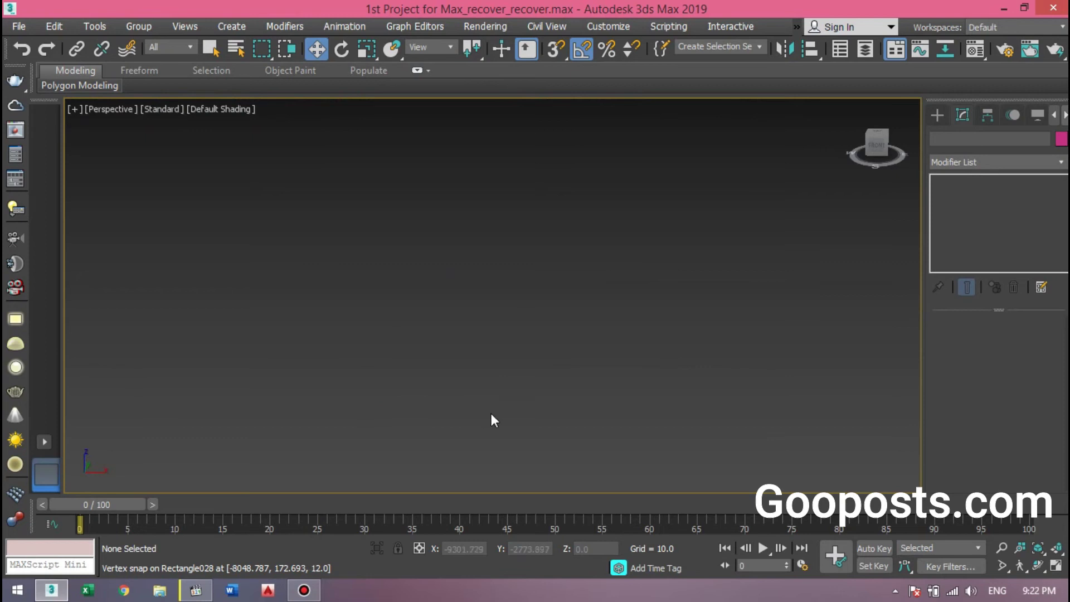
pyautogui.press('z')
pyautogui.click(585, 340)
pyautogui.press('z')
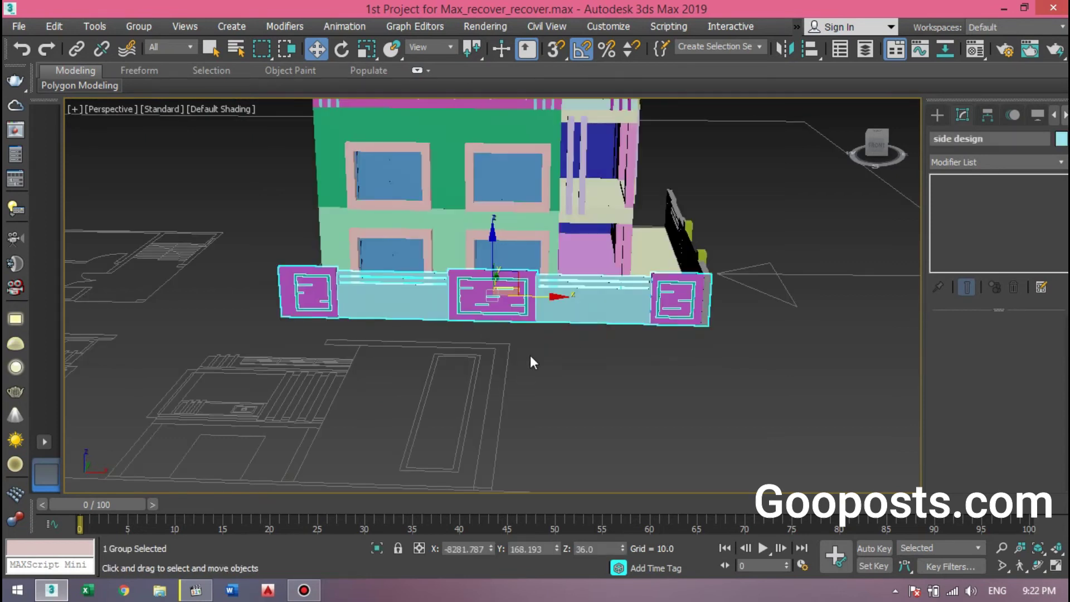
pyautogui.keyDown('alt'); pyautogui.moveTo(295, 334); pyautogui.dragTo(362, 345, button='middle'); pyautogui.keyUp('alt')
pyautogui.scroll(6, 380, 400)
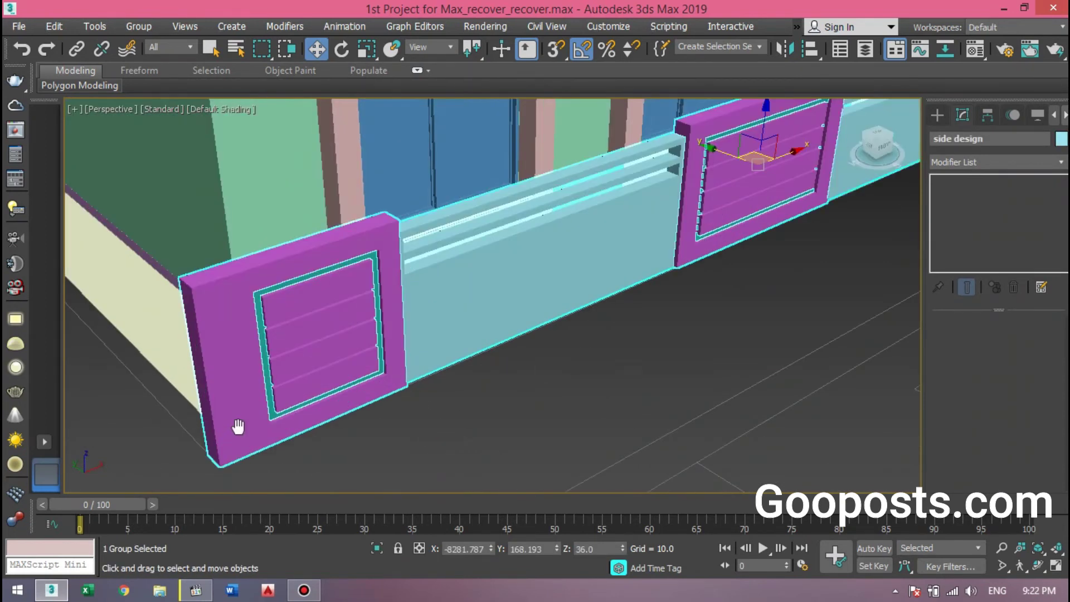
pyautogui.scroll(4, 380, 402)
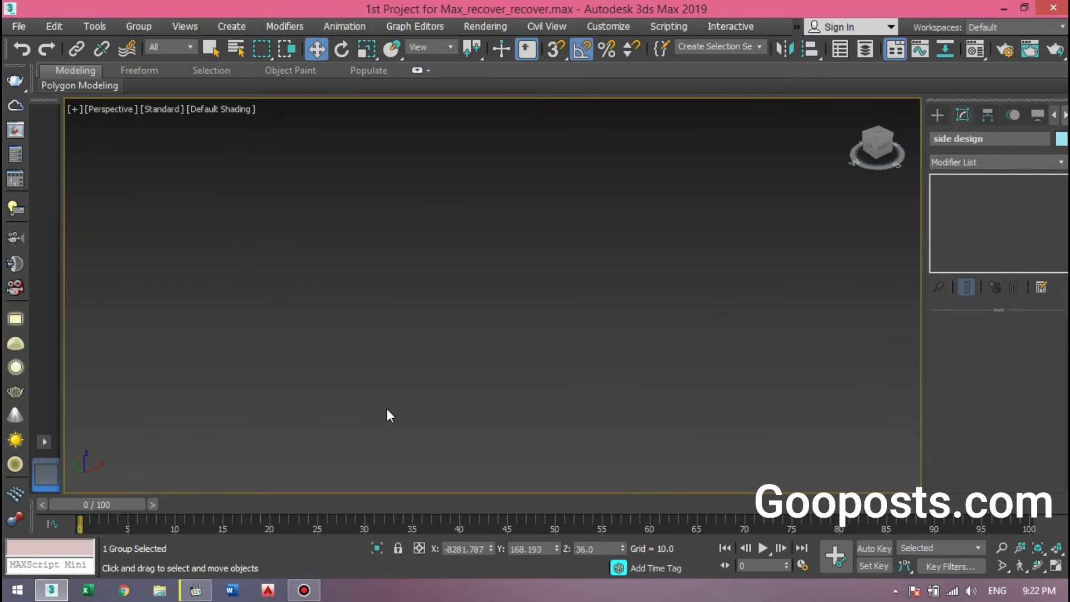
pyautogui.press('z')
pyautogui.moveTo(414, 375)
pyautogui.keyDown('alt'); pyautogui.mouseDown(button='middle')
pyautogui.moveTo(476, 358)
pyautogui.moveTo(352, 340)
pyautogui.moveTo(568, 347)
pyautogui.mouseUp(button='middle'); pyautogui.keyUp('alt')
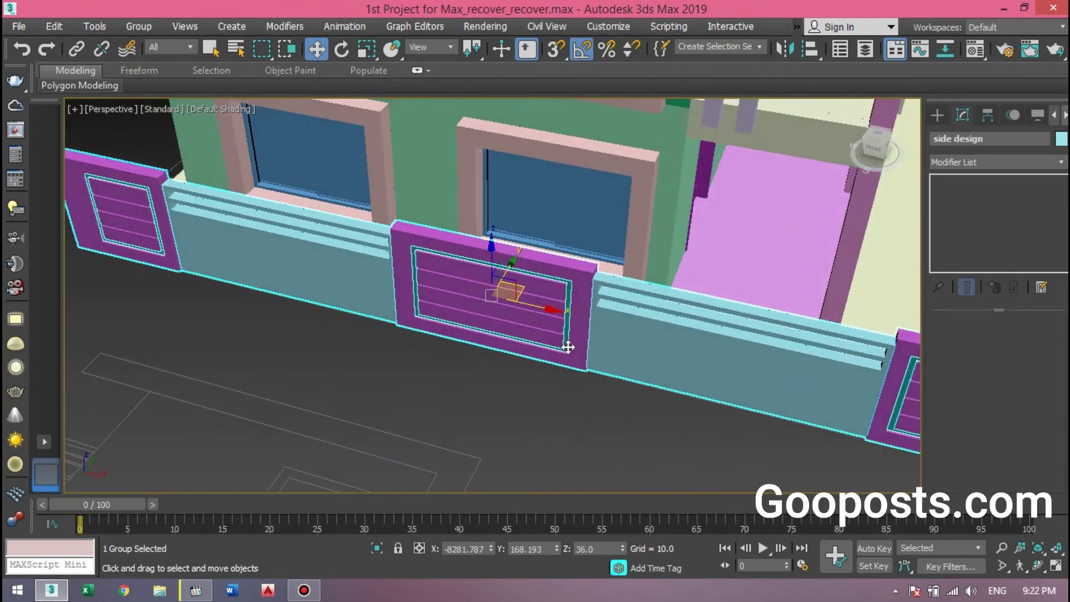
pyautogui.scroll(-3, 569, 347)
pyautogui.moveTo(286, 342)
pyautogui.keyDown('alt'); pyautogui.mouseDown(button='middle')
pyautogui.moveTo(600, 378)
pyautogui.moveTo(335, 375)
pyautogui.moveTo(524, 237)
pyautogui.moveTo(490, 340)
pyautogui.moveTo(644, 317)
pyautogui.mouseUp(button='middle'); pyautogui.keyUp('alt')
pyautogui.scroll(4, 600, 378)
pyautogui.click(607, 398)
pyautogui.scroll(-2, 607, 398)
pyautogui.scroll(3, 523, 338)
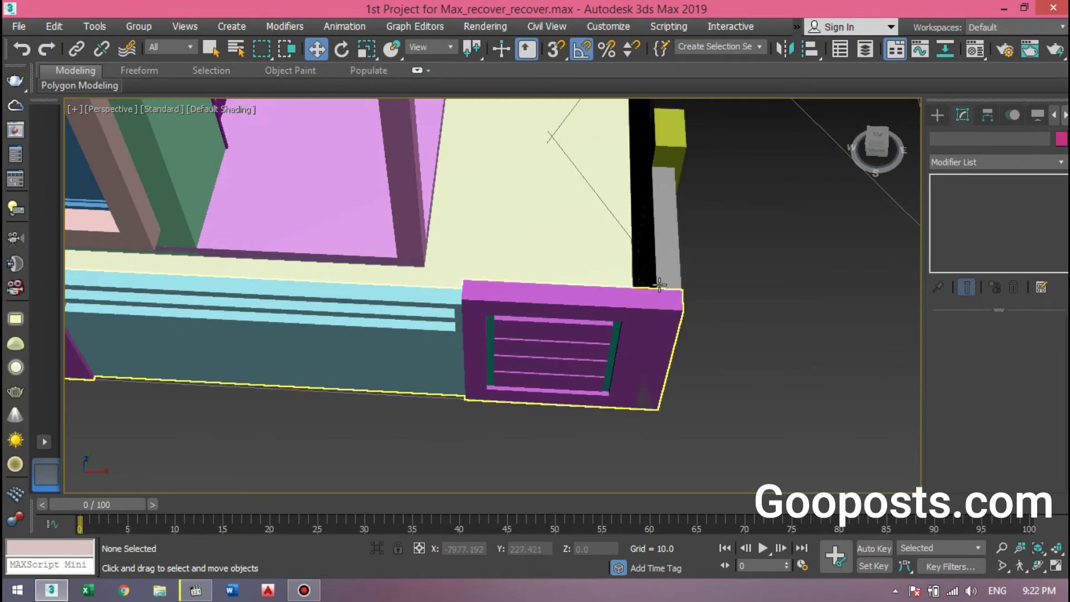
pyautogui.scroll(-2, 613, 392)
pyautogui.scroll(-3, 590, 394)
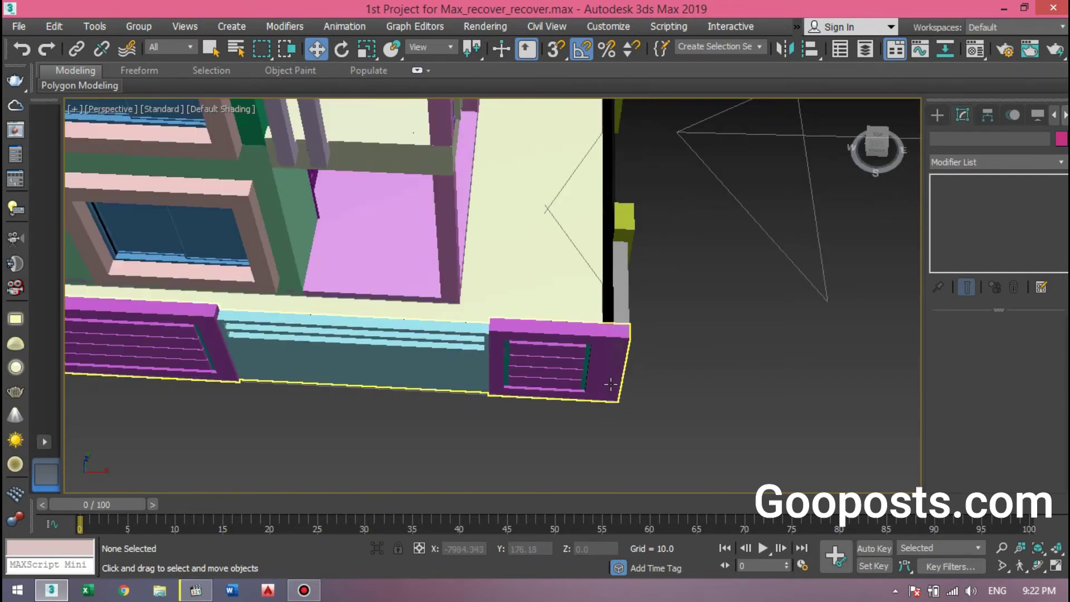
pyautogui.scroll(-3, 558, 374)
pyautogui.scroll(-2, 524, 351)
pyautogui.keyDown('alt'); pyautogui.moveTo(519, 357); pyautogui.dragTo(528, 388, button='middle'); pyautogui.keyUp('alt')
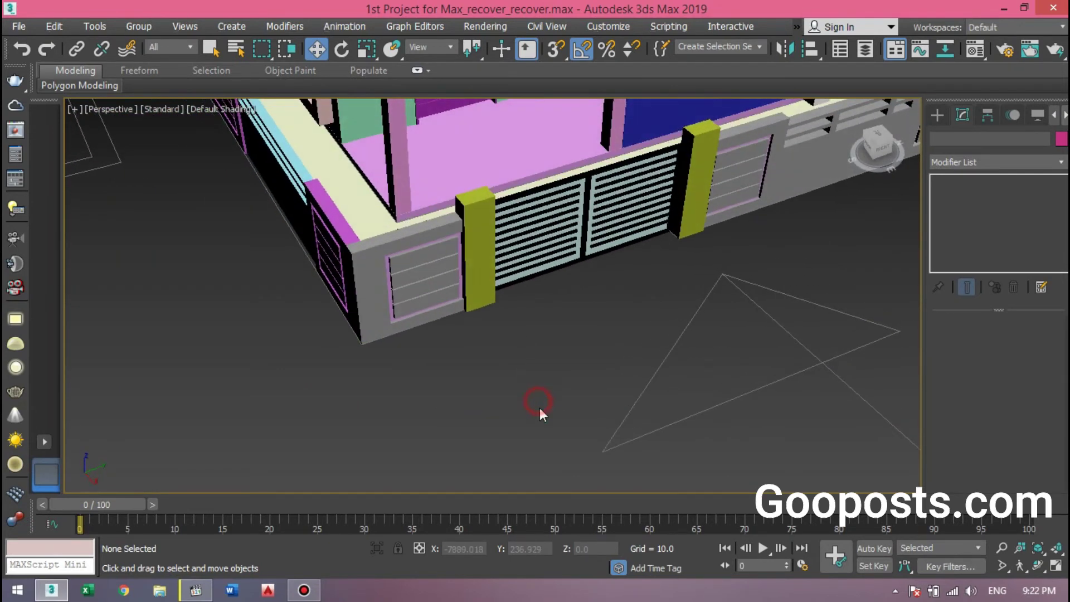
pyautogui.scroll(-5, 478, 463)
pyautogui.scroll(-3, 446, 454)
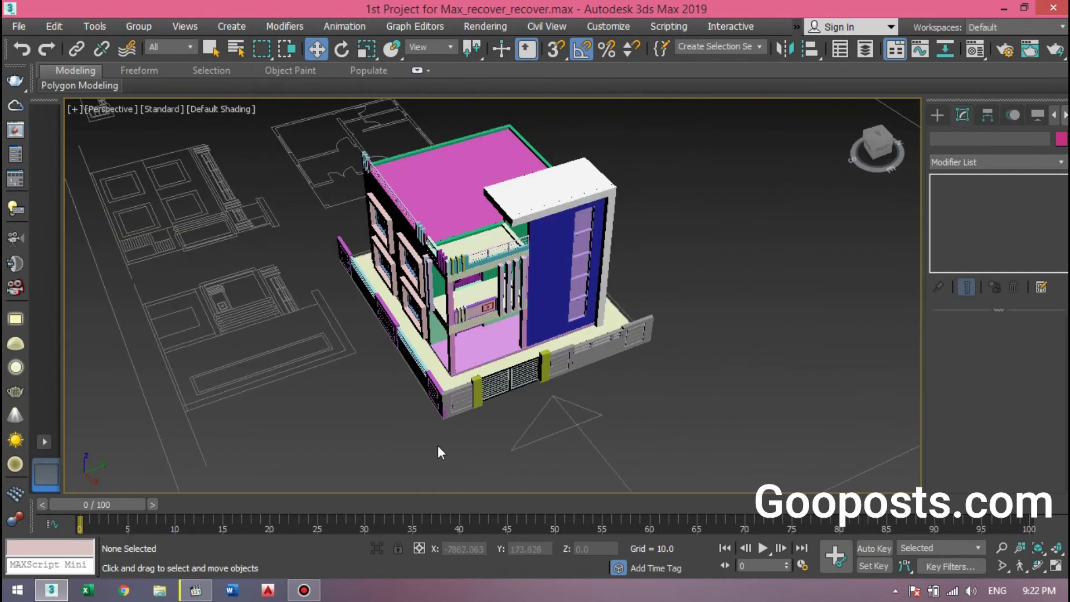
pyautogui.moveTo(374, 419)
pyautogui.keyDown('alt'); pyautogui.mouseDown(button='middle')
pyautogui.moveTo(380, 351)
pyautogui.moveTo(382, 373)
pyautogui.moveTo(465, 388)
pyautogui.moveTo(519, 374)
pyautogui.moveTo(626, 391)
pyautogui.moveTo(574, 442)
pyautogui.moveTo(370, 403)
pyautogui.moveTo(384, 364)
pyautogui.mouseUp(button='middle'); pyautogui.keyUp('alt')
# - In the maximized Top view, Shift-drag a copy of side design across to the opposite side of the house
pyautogui.click(397, 334)
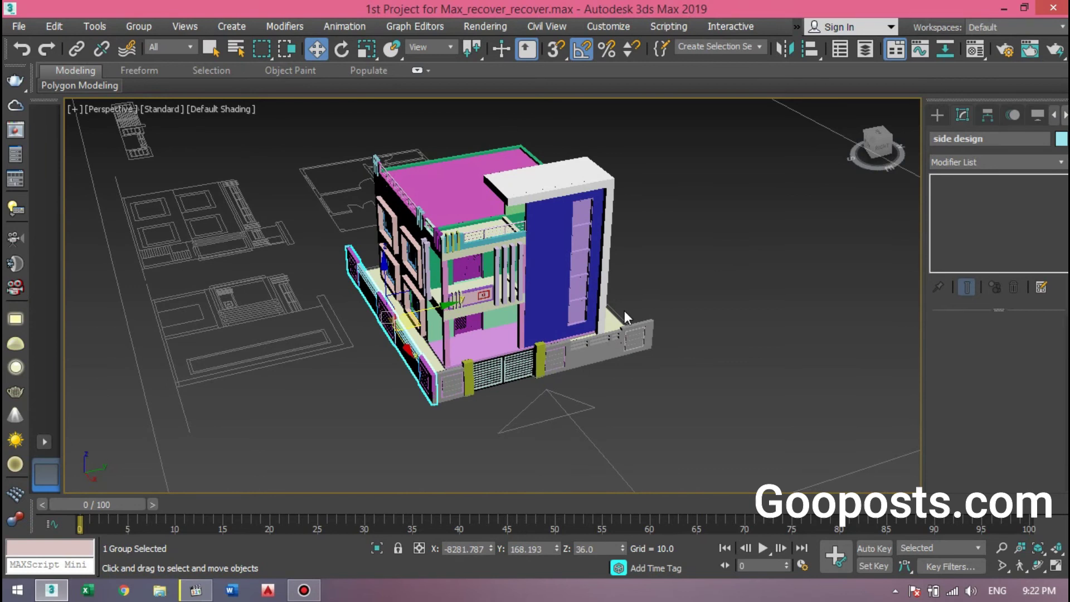
pyautogui.hotkey('alt', 'w')
pyautogui.middleClick(453, 277)
pyautogui.hotkey('alt', 'w')
pyautogui.moveTo(453, 277); pyautogui.dragTo(446, 410, button='middle')
pyautogui.scroll(-4, 446, 410)
pyautogui.keyDown('shift'); pyautogui.moveTo(458, 416); pyautogui.dragTo(411, 105); pyautogui.keyUp('shift')
pyautogui.click(546, 369)
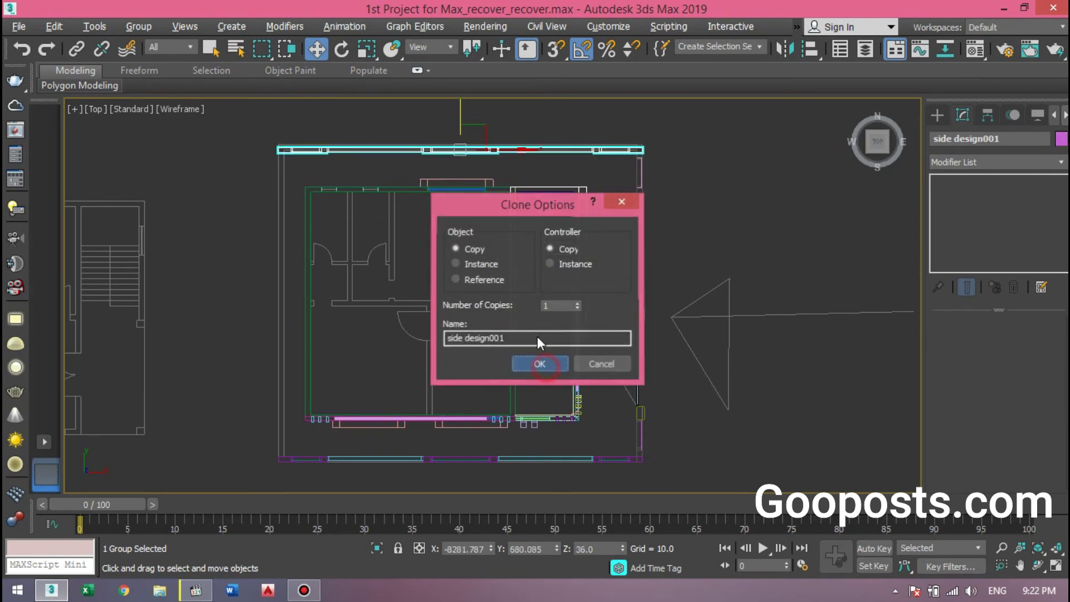
# - Back in the Perspective view, frame and orbit to inspect the copied wall side design001
pyautogui.hotkey('alt', 'w')
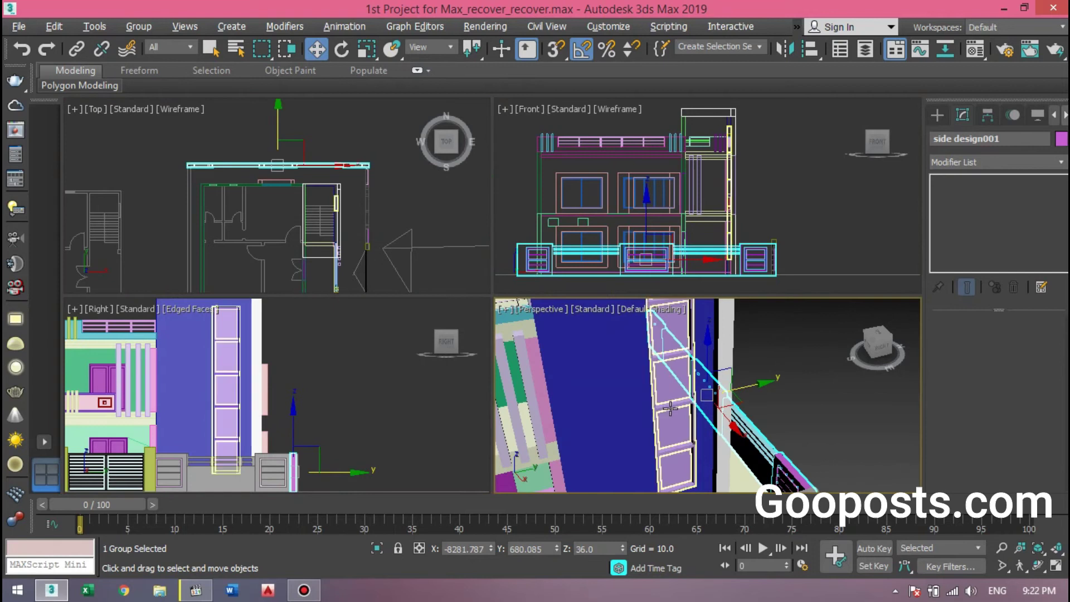
pyautogui.hotkey('alt', 'w')
pyautogui.press('z')
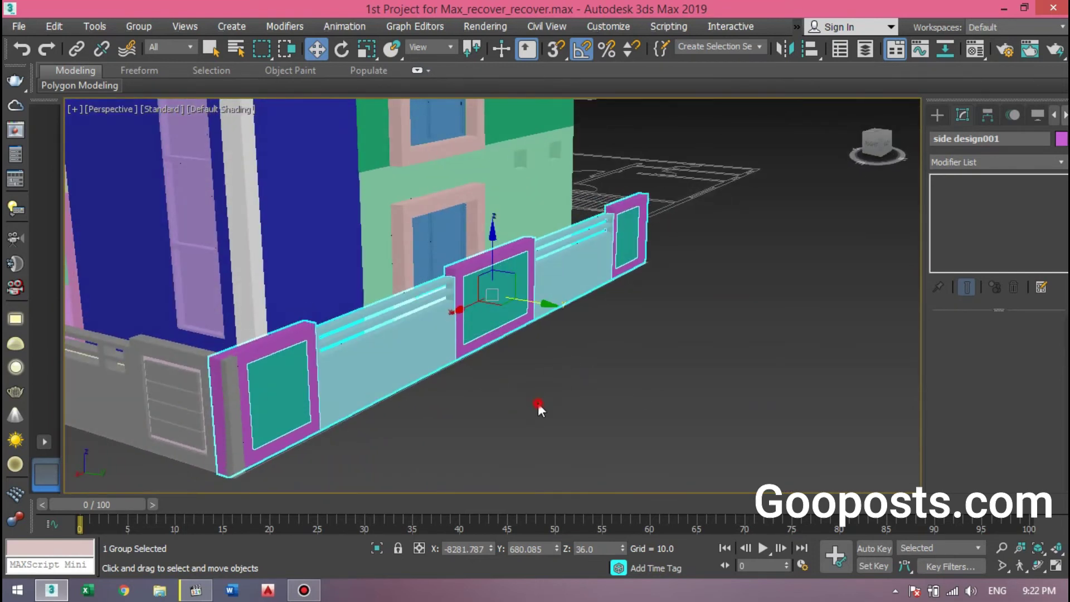
pyautogui.click(538, 403)
pyautogui.scroll(3, 417, 348)
pyautogui.moveTo(418, 319)
pyautogui.keyDown('alt'); pyautogui.mouseDown(button='middle')
pyautogui.moveTo(484, 306)
pyautogui.moveTo(513, 313)
pyautogui.mouseUp(button='middle'); pyautogui.keyUp('alt')
pyautogui.scroll(4, 654, 336)
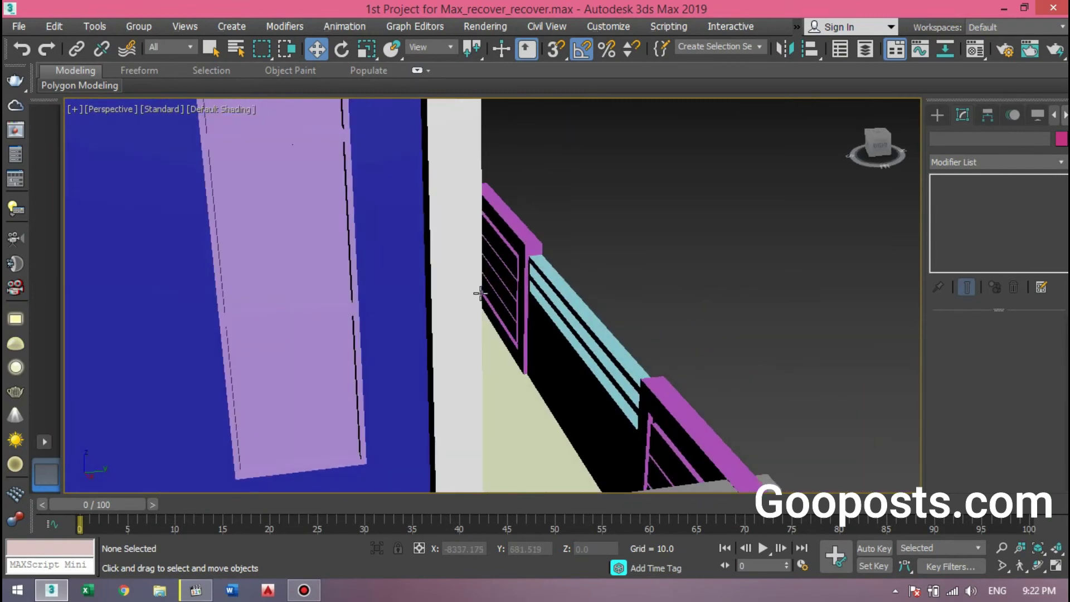
pyautogui.scroll(-5, 697, 281)
pyautogui.scroll(-4, 658, 296)
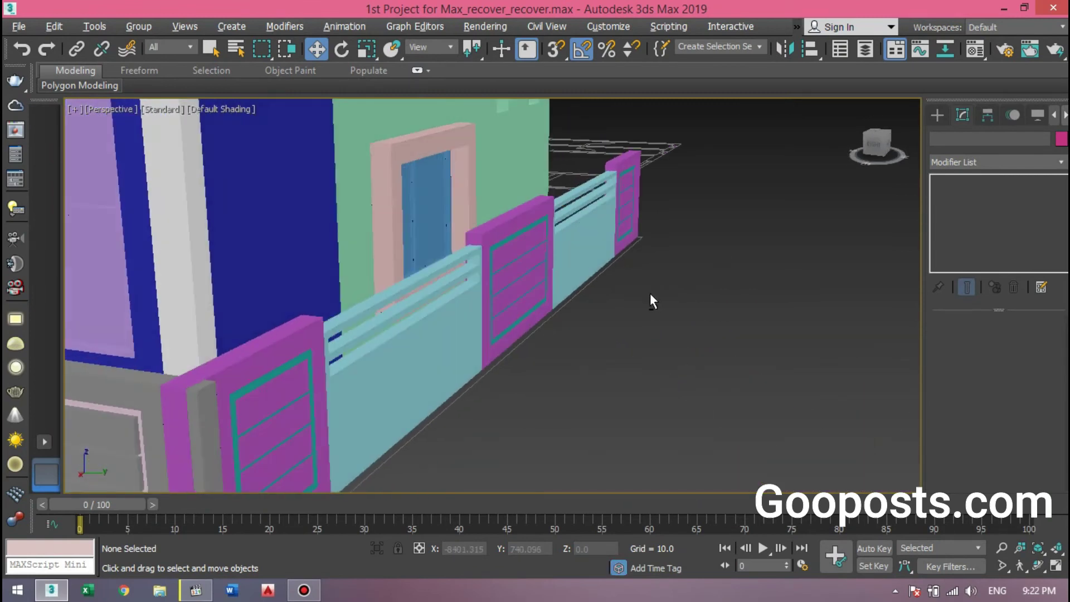
# - Mirror side design001 across the Y axis with No Clone, then slide it along Y
pyautogui.click(527, 258)
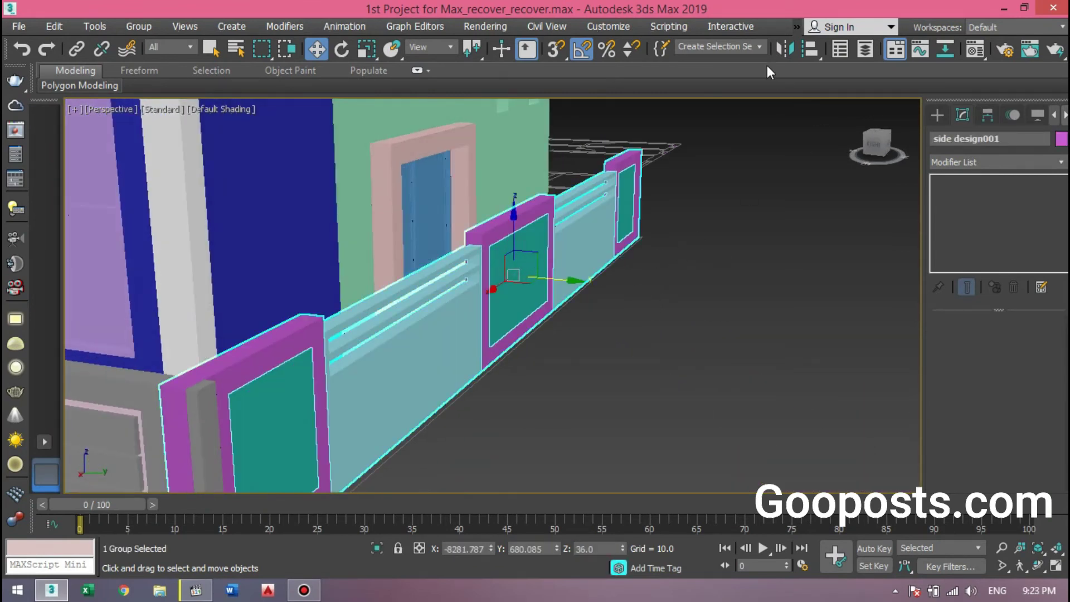
pyautogui.click(786, 49)
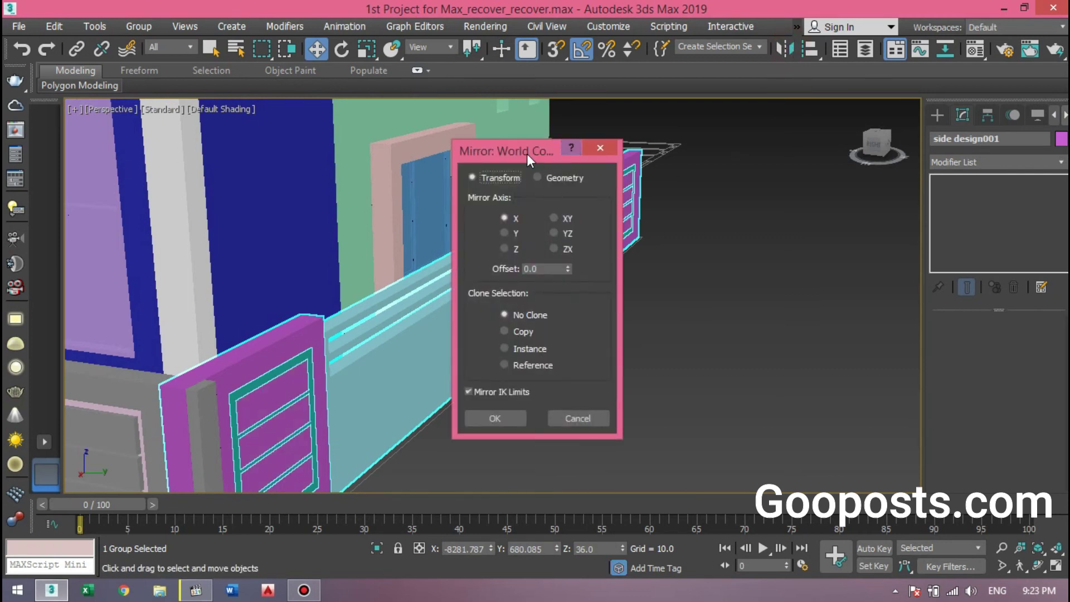
pyautogui.moveTo(482, 147); pyautogui.dragTo(718, 97)
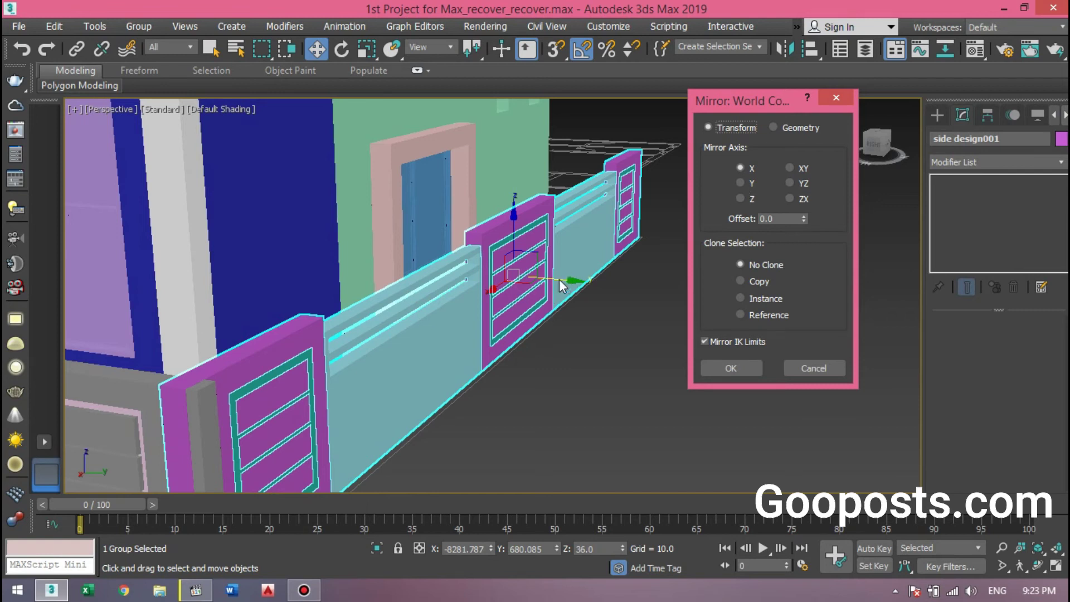
pyautogui.click(741, 183)
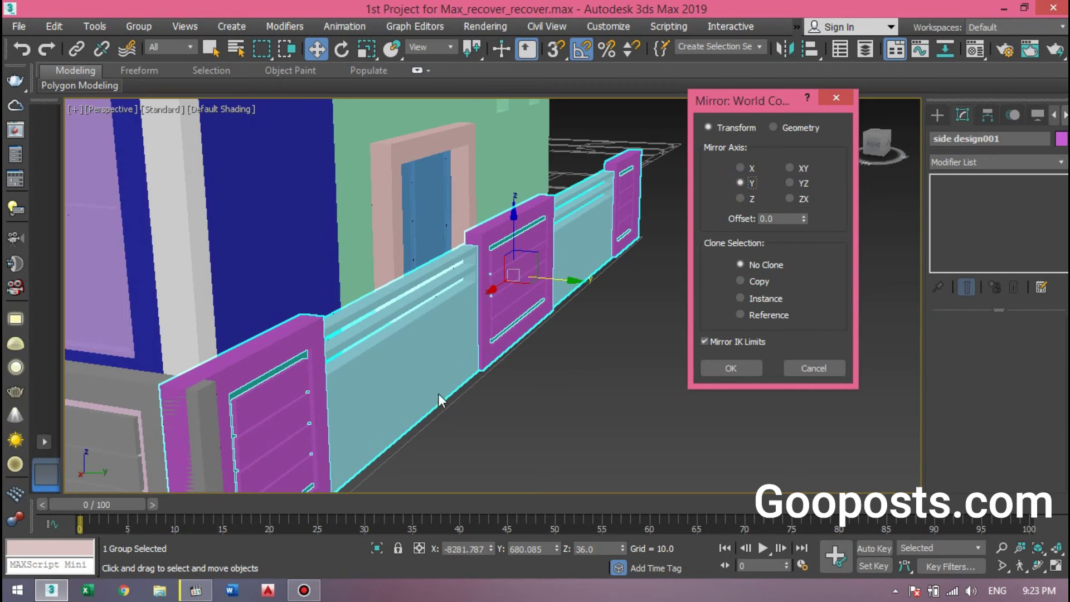
pyautogui.click(735, 368)
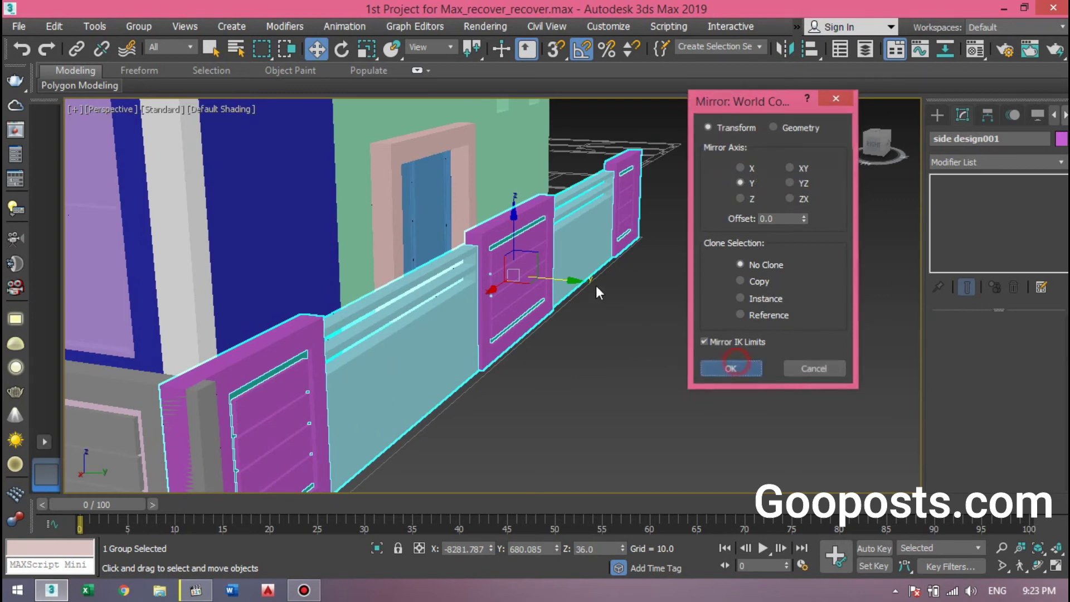
pyautogui.moveTo(596, 281); pyautogui.dragTo(678, 282)
# - Snap the mirrored fence's end corner onto the grey front wall's corner, then deselect it
pyautogui.moveTo(583, 361)
pyautogui.mouseDown(button='middle')
pyautogui.moveTo(589, 339)
pyautogui.moveTo(575, 326)
pyautogui.moveTo(483, 318)
pyautogui.moveTo(524, 375)
pyautogui.moveTo(444, 382)
pyautogui.mouseUp(button='middle')
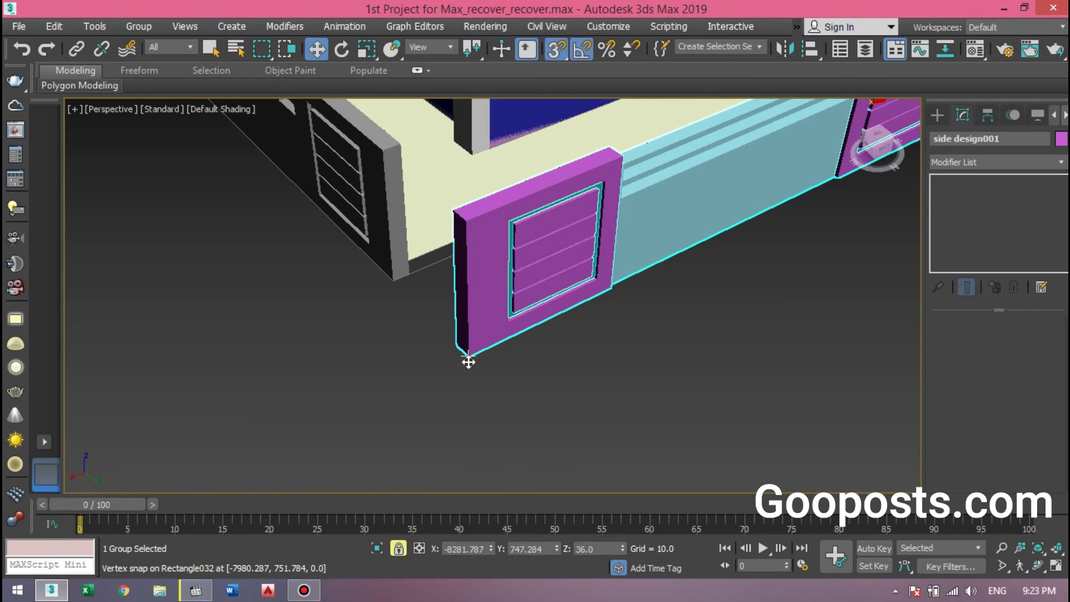
pyautogui.moveTo(440, 349); pyautogui.dragTo(396, 277)
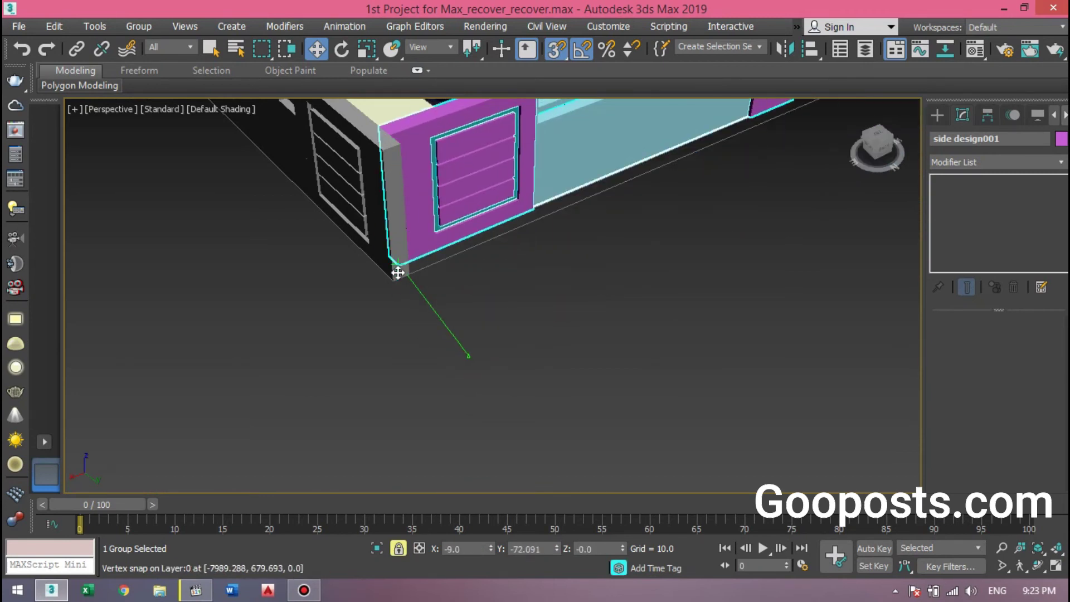
pyautogui.scroll(-2, 466, 367)
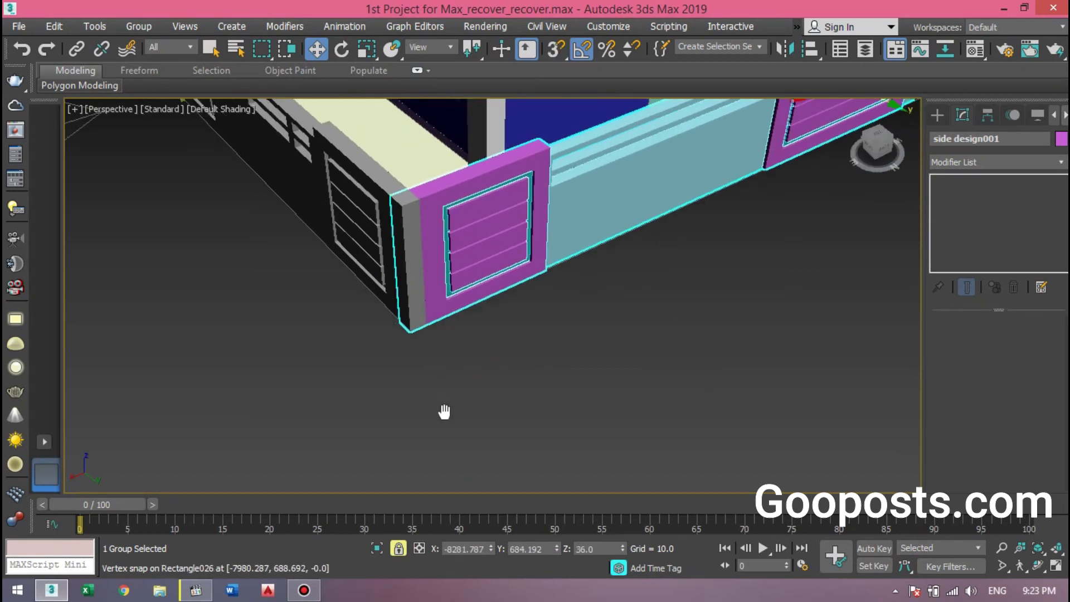
pyautogui.scroll(-3, 452, 412)
pyautogui.scroll(4, 688, 415)
pyautogui.click(688, 412)
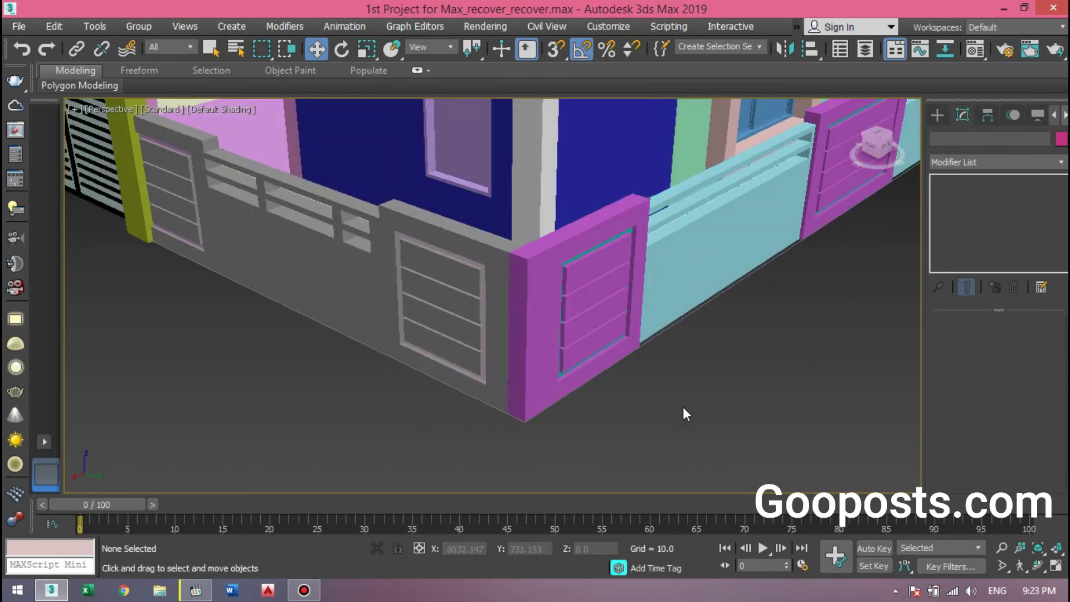
# - Orbit around the house to check the boundary walls along the front and sides
pyautogui.scroll(-5, 683, 407)
pyautogui.moveTo(551, 403)
pyautogui.keyDown('alt'); pyautogui.mouseDown(button='middle')
pyautogui.moveTo(607, 373)
pyautogui.moveTo(704, 372)
pyautogui.moveTo(714, 413)
pyautogui.moveTo(602, 366)
pyautogui.moveTo(532, 370)
pyautogui.moveTo(431, 406)
pyautogui.moveTo(394, 383)
pyautogui.moveTo(326, 389)
pyautogui.moveTo(337, 420)
pyautogui.moveTo(689, 389)
pyautogui.moveTo(686, 370)
pyautogui.mouseUp(button='middle'); pyautogui.keyUp('alt')
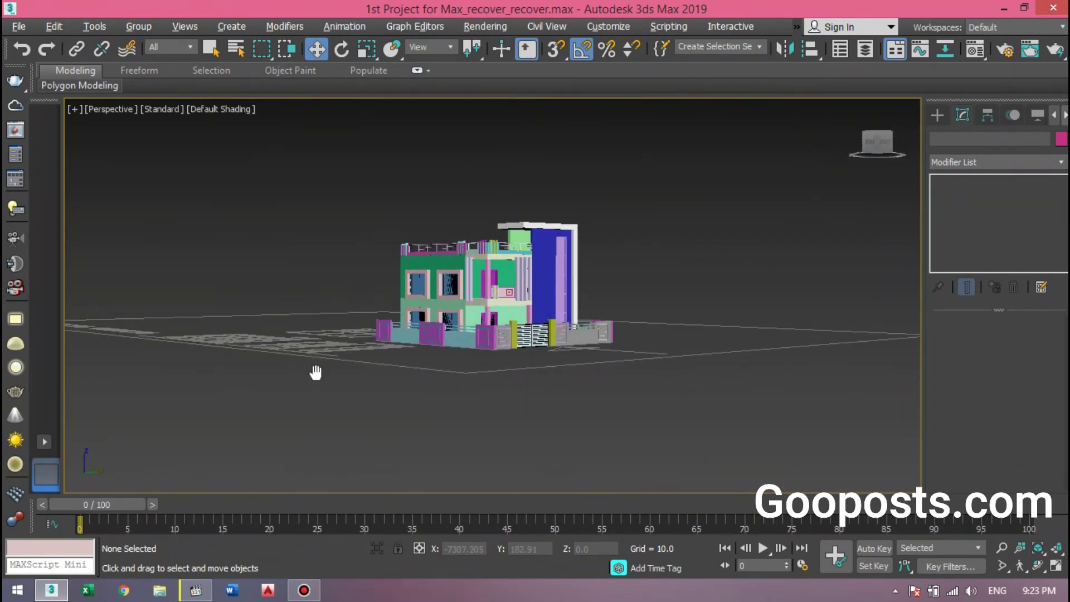
pyautogui.scroll(5, 329, 361)
pyautogui.moveTo(344, 351); pyautogui.dragTo(551, 377, button='middle')
pyautogui.scroll(-5, 551, 377)
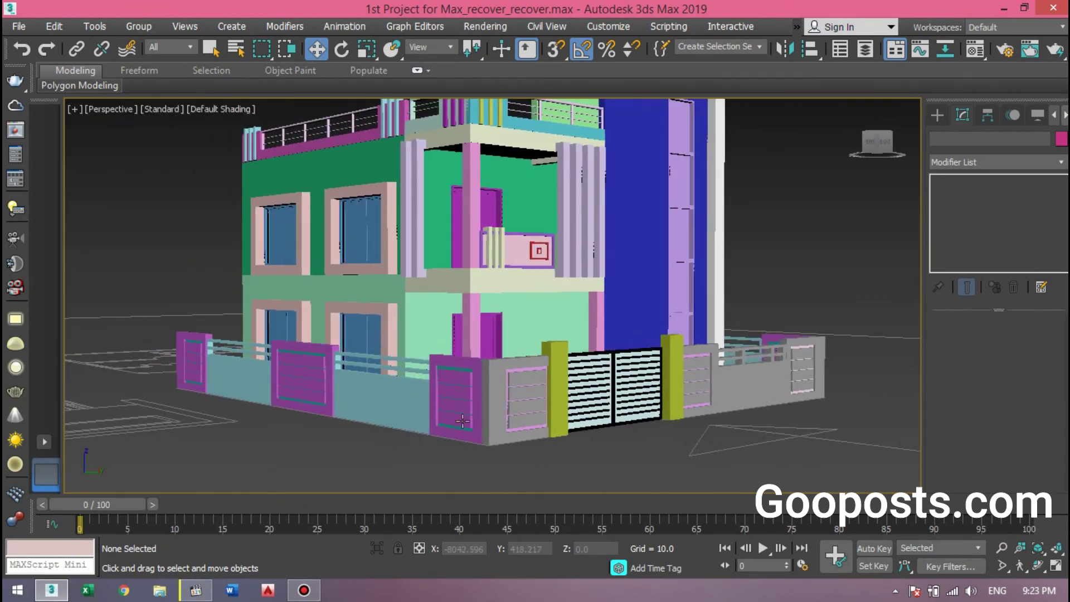
pyautogui.scroll(1, 464, 444)
pyautogui.scroll(-1, 464, 444)
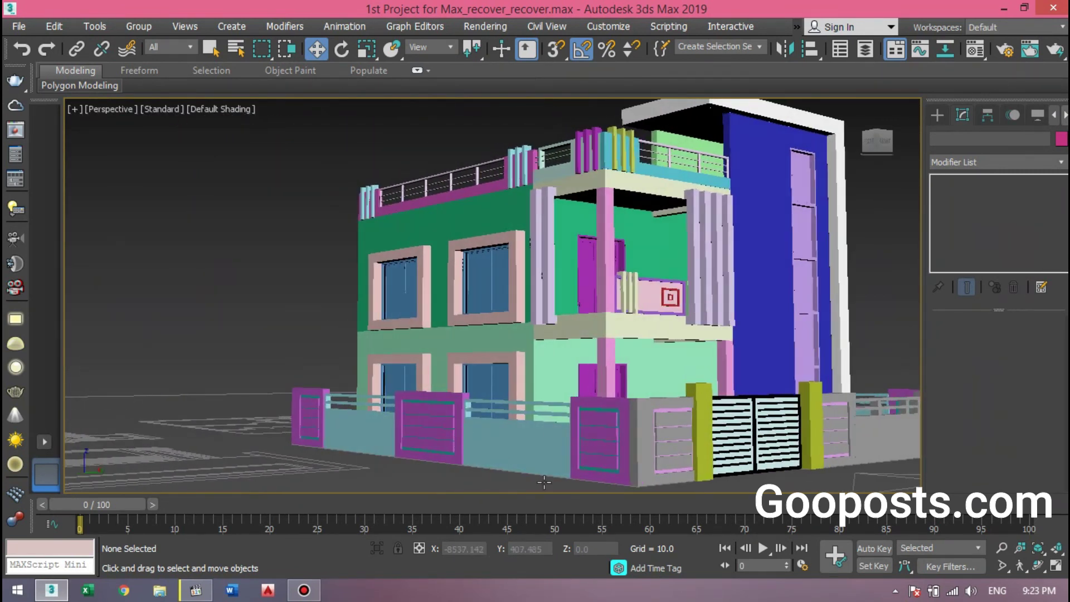
pyautogui.moveTo(453, 439)
pyautogui.mouseDown(button='middle')
pyautogui.moveTo(416, 445)
pyautogui.moveTo(307, 315)
pyautogui.mouseUp(button='middle')
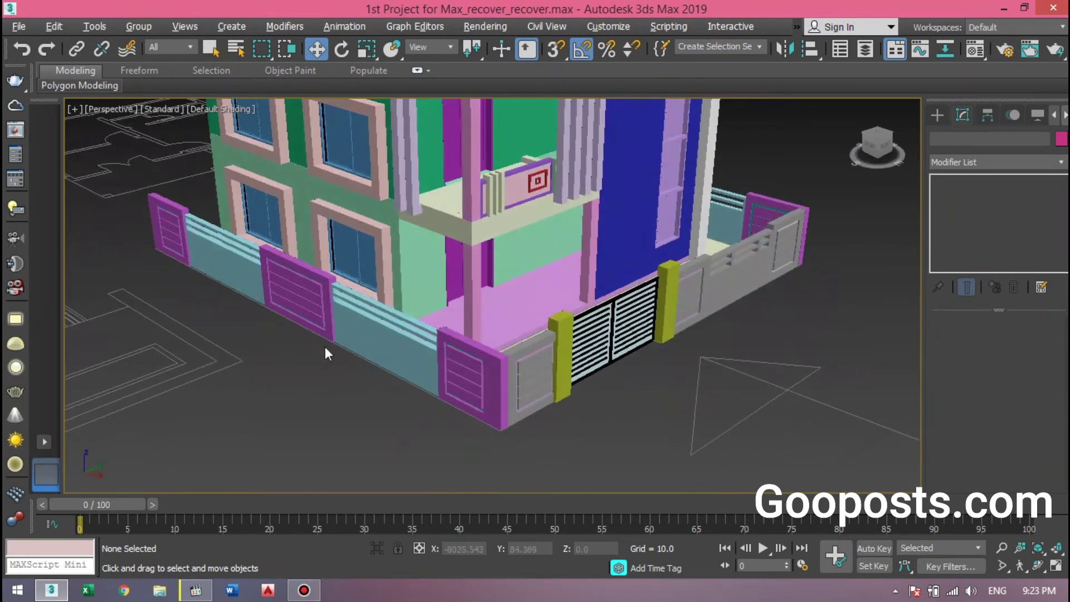
# - In the maximized Top view, create side design002 as a 90°-rotated copy of side design
pyautogui.click(308, 315)
pyautogui.hotkey('alt', 'w')
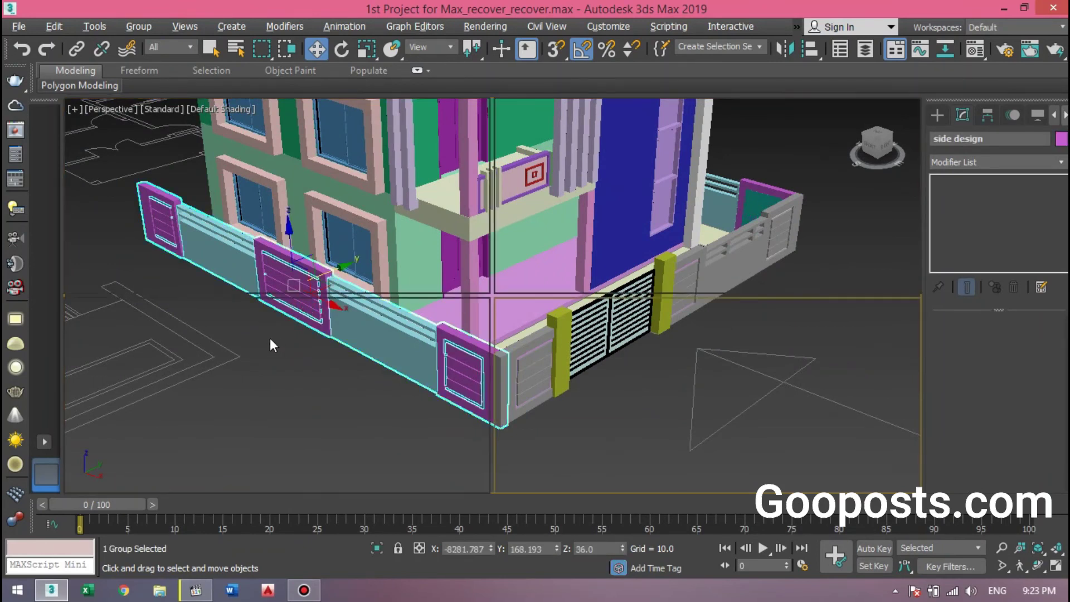
pyautogui.rightClick(213, 216)
pyautogui.hotkey('alt', 'w')
pyautogui.scroll(-2, 497, 374)
pyautogui.scroll(-2, 479, 365)
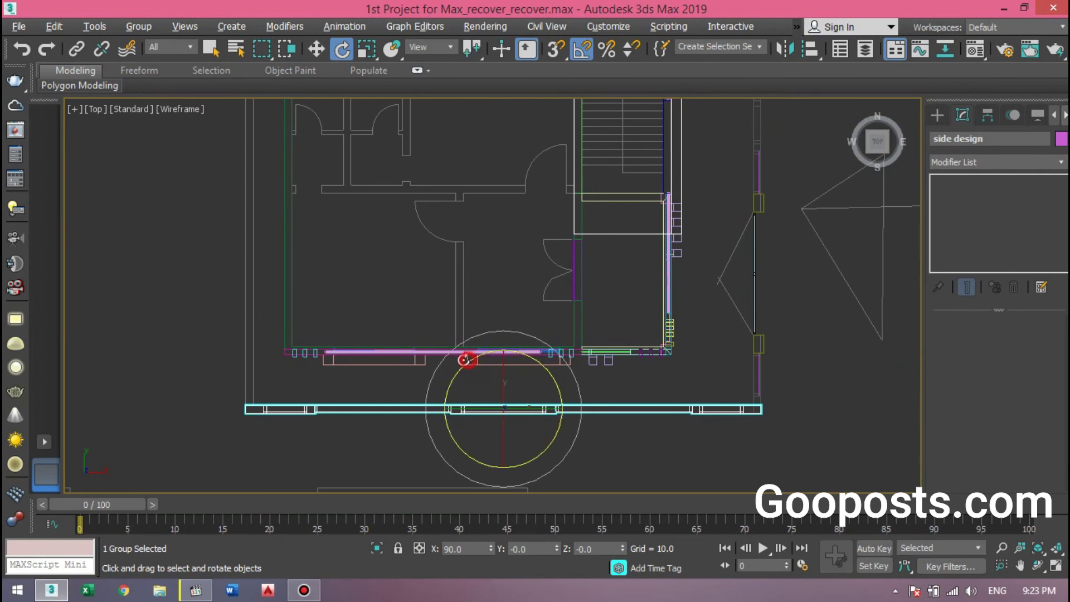
pyautogui.keyDown('shift'); pyautogui.moveTo(468, 360); pyautogui.dragTo(451, 364); pyautogui.keyUp('shift')
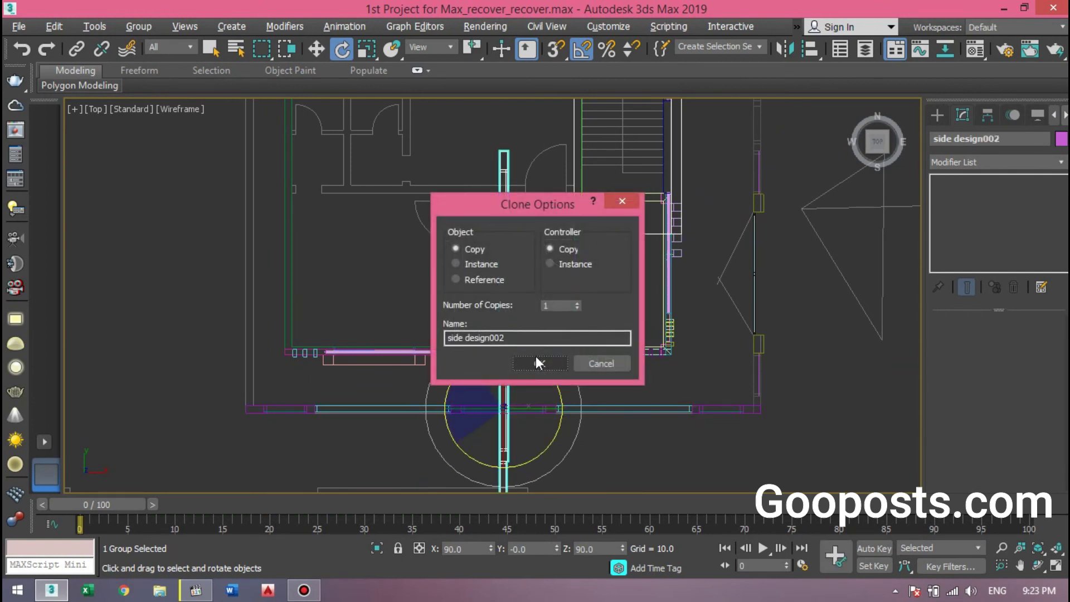
pyautogui.click(536, 359)
# - Move side design002 over to the house's left side
pyautogui.press('w')
pyautogui.scroll(-3, 548, 413)
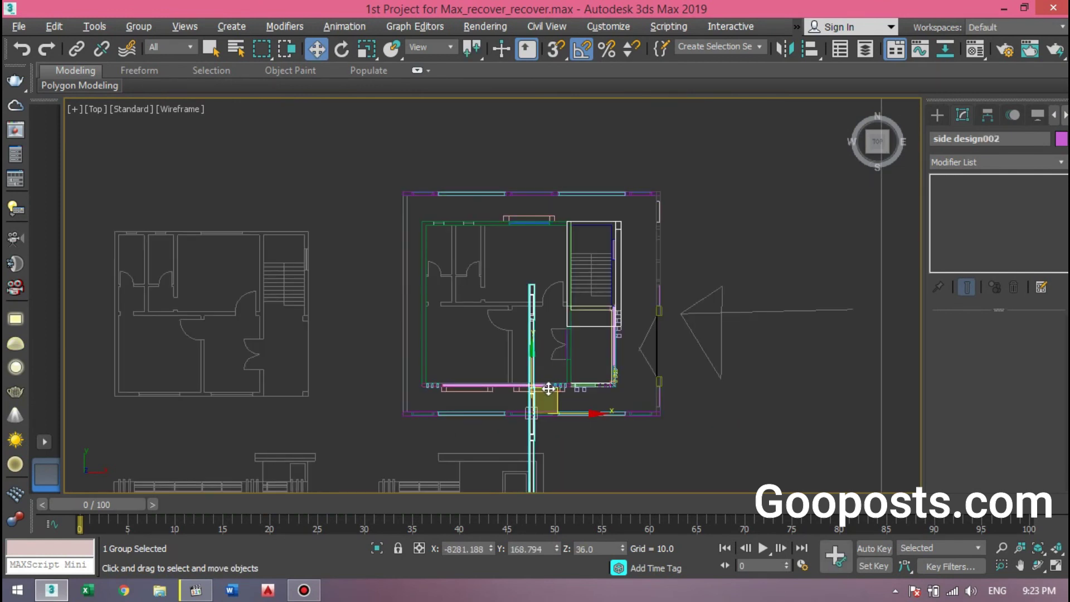
pyautogui.moveTo(549, 388); pyautogui.dragTo(423, 261)
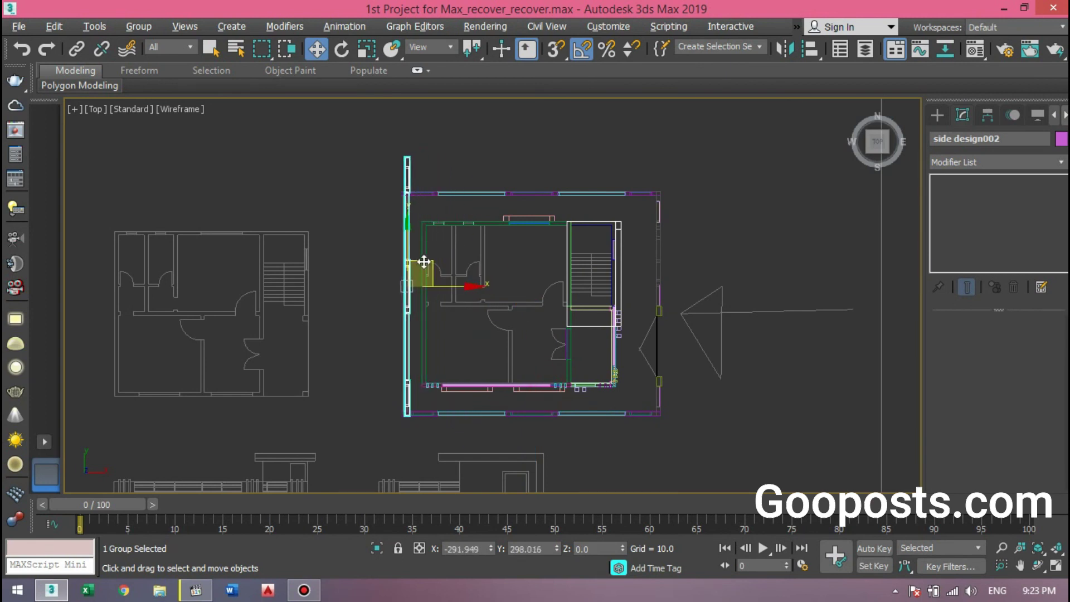
pyautogui.scroll(2, 421, 271)
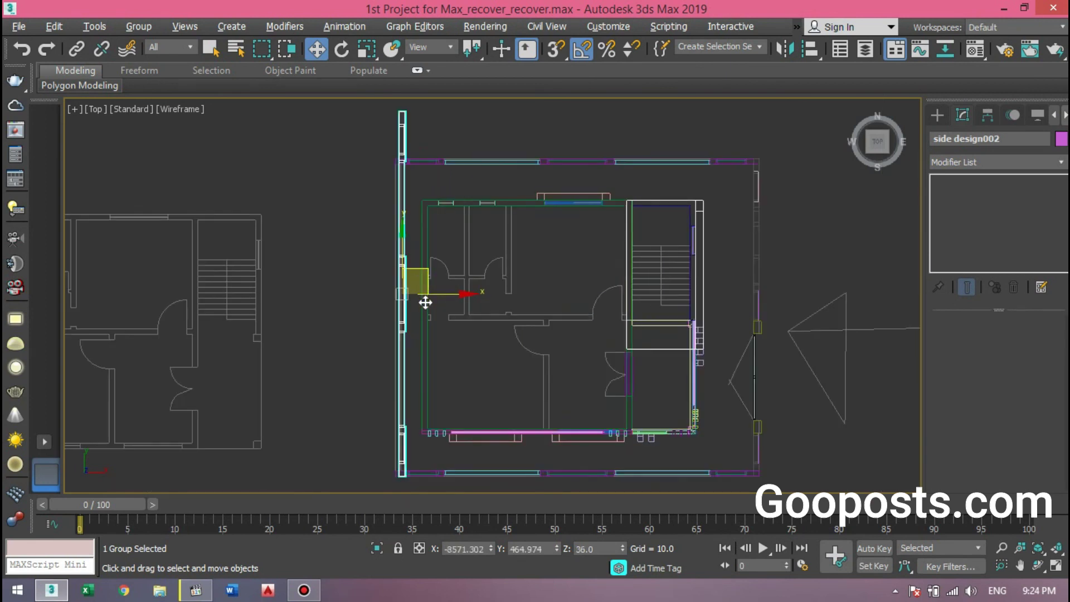
# - In the Perspective view, nudge side design002 along X and snap its end to the front fence corner
pyautogui.hotkey('alt', 'w')
pyautogui.middleClick(682, 342)
pyautogui.hotkey('alt', 'w')
pyautogui.scroll(-5, 682, 343)
pyautogui.keyDown('alt'); pyautogui.moveTo(682, 342); pyautogui.dragTo(618, 325, button='middle'); pyautogui.keyUp('alt')
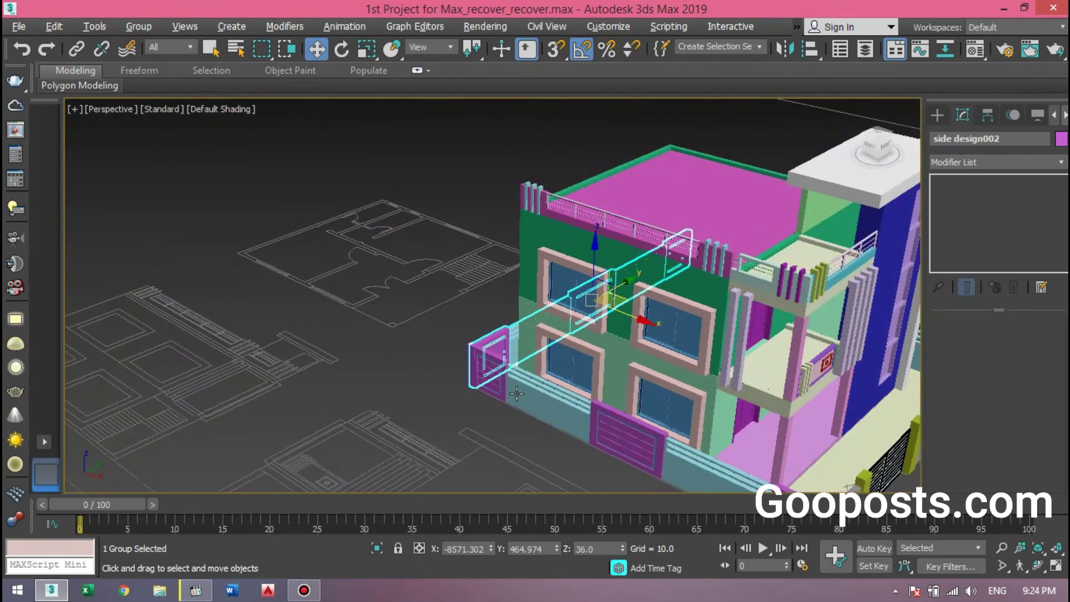
pyautogui.scroll(5, 619, 324)
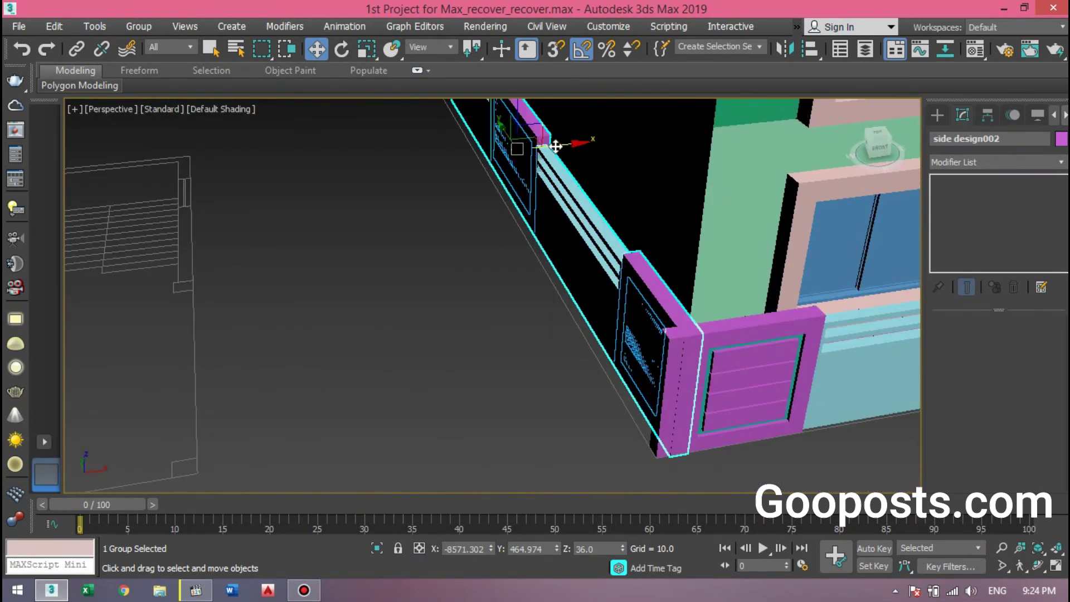
pyautogui.moveTo(550, 143); pyautogui.dragTo(496, 146)
pyautogui.moveTo(550, 392); pyautogui.dragTo(468, 348, button='middle')
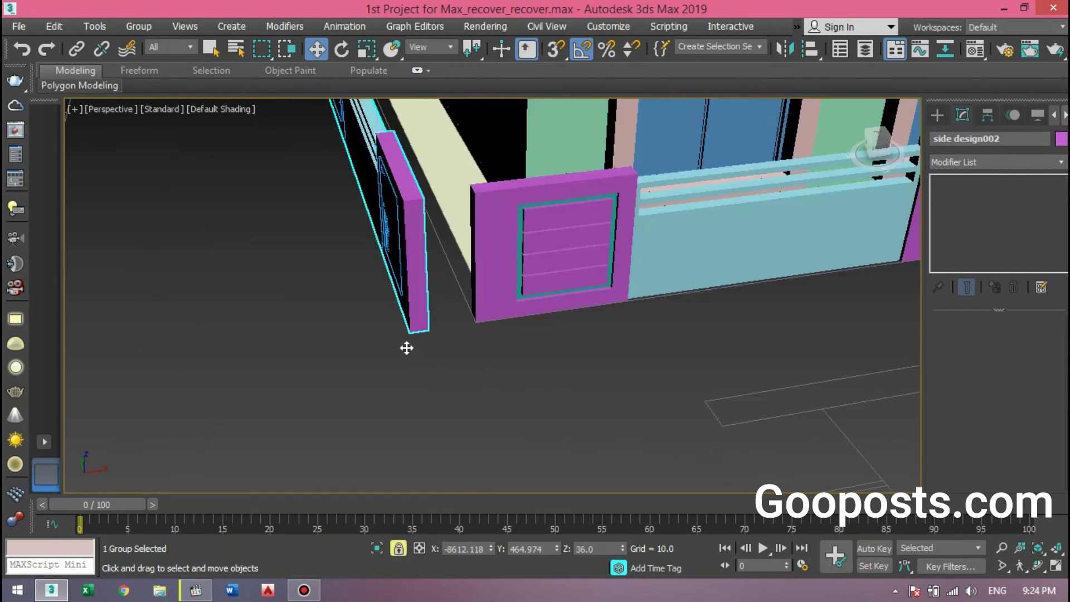
pyautogui.moveTo(433, 335); pyautogui.dragTo(473, 320)
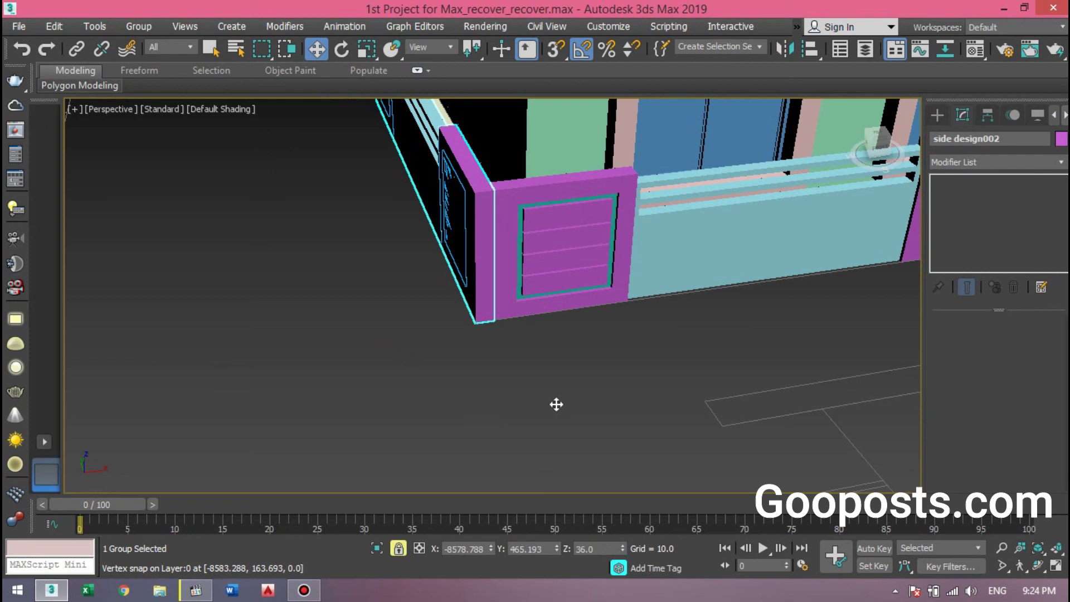
pyautogui.scroll(-5, 462, 364)
pyautogui.click(465, 363)
pyautogui.moveTo(400, 288)
pyautogui.keyDown('alt'); pyautogui.mouseDown(button='middle')
pyautogui.moveTo(412, 349)
pyautogui.moveTo(512, 333)
pyautogui.mouseUp(button='middle'); pyautogui.keyUp('alt')
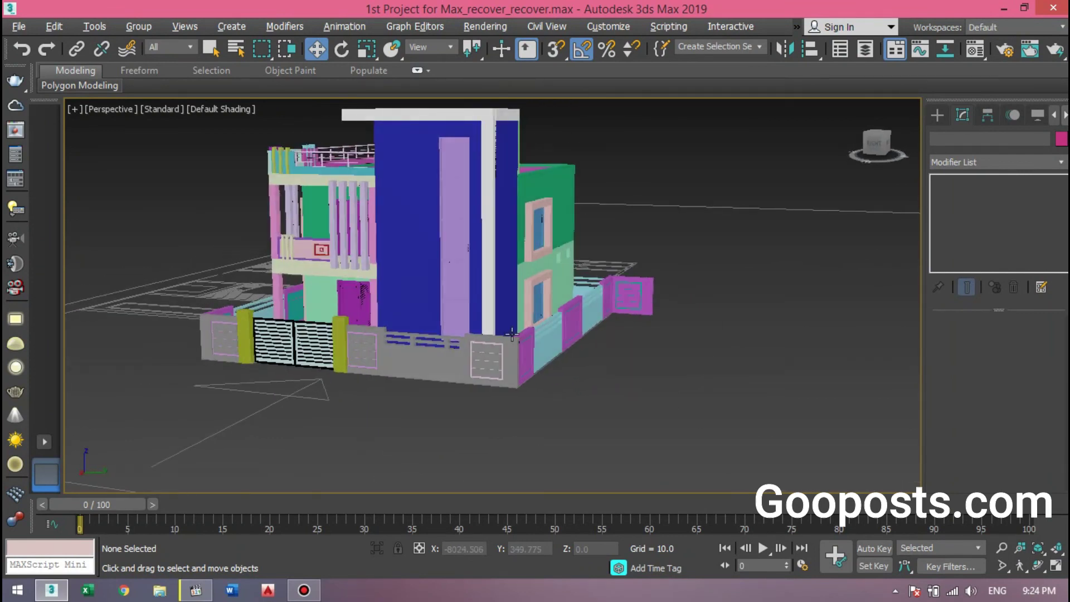
pyautogui.keyDown('alt'); pyautogui.moveTo(464, 325); pyautogui.dragTo(478, 327, button='middle'); pyautogui.keyUp('alt')
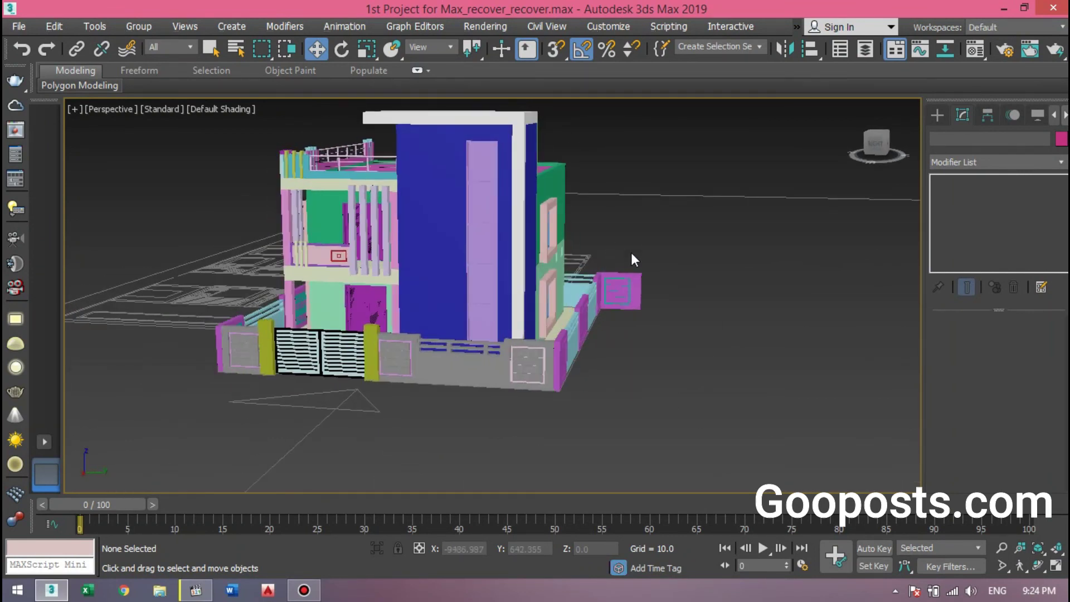
pyautogui.keyDown('alt'); pyautogui.moveTo(581, 327); pyautogui.dragTo(596, 323, button='middle'); pyautogui.keyUp('alt')
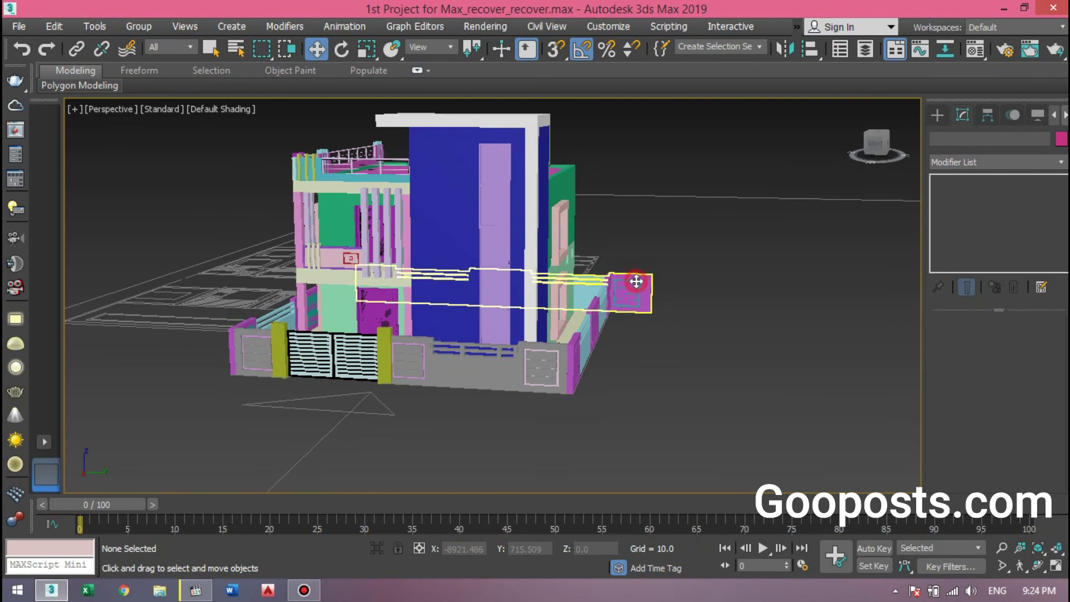
pyautogui.click(633, 287)
pyautogui.click(775, 279)
pyautogui.moveTo(440, 366)
pyautogui.keyDown('alt'); pyautogui.mouseDown(button='middle')
pyautogui.moveTo(424, 375)
pyautogui.moveTo(455, 362)
pyautogui.mouseUp(button='middle'); pyautogui.keyUp('alt')
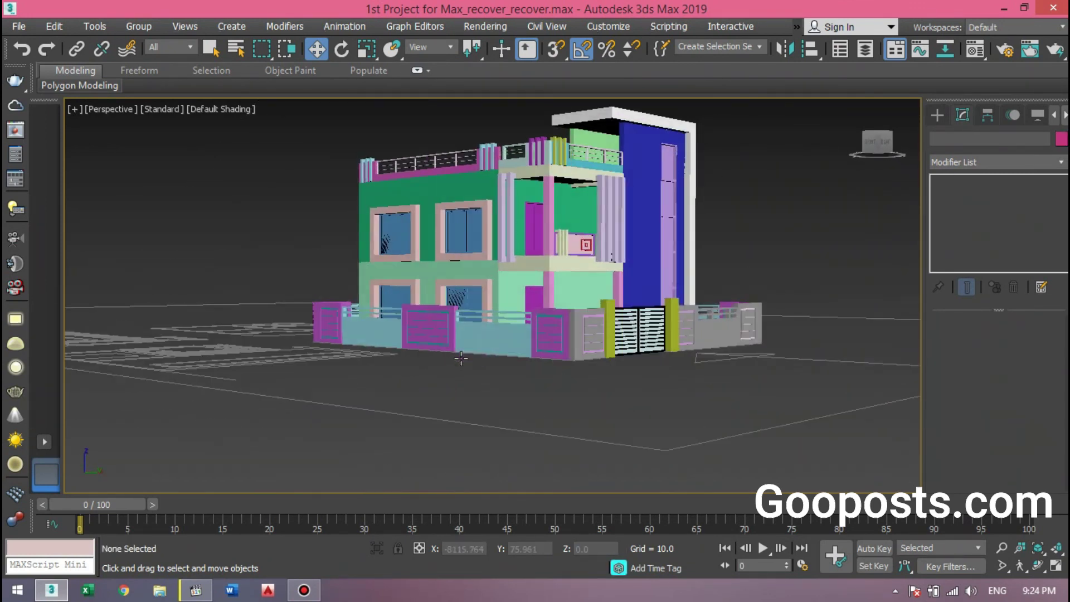
pyautogui.scroll(1, 447, 379)
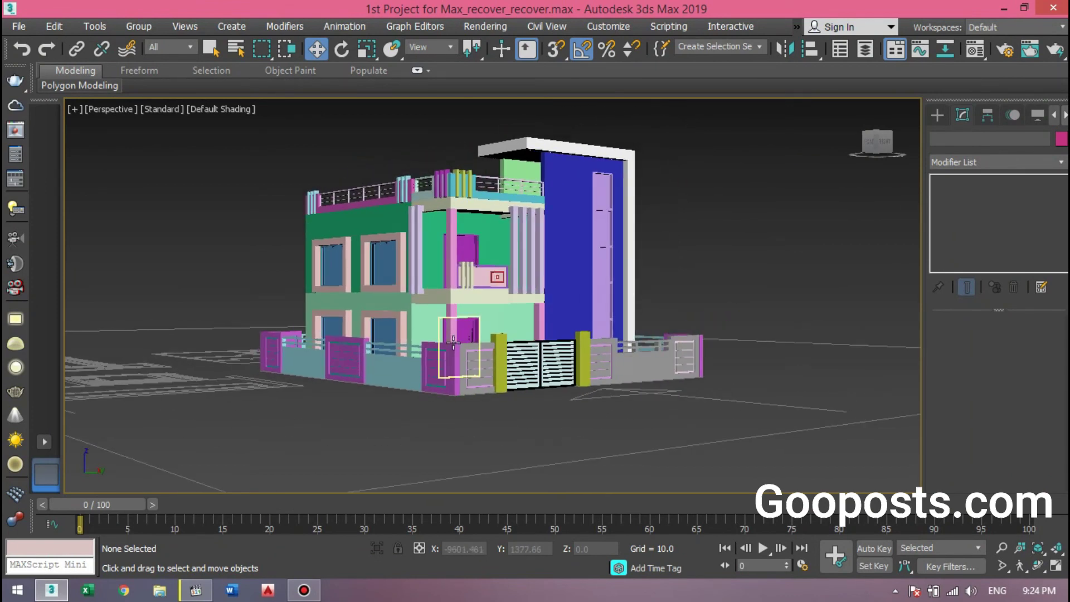
pyautogui.scroll(1, 441, 382)
pyautogui.scroll(2, 432, 386)
pyautogui.scroll(1, 424, 390)
pyautogui.keyDown('alt'); pyautogui.moveTo(420, 391); pyautogui.dragTo(415, 376, button='middle'); pyautogui.keyUp('alt')
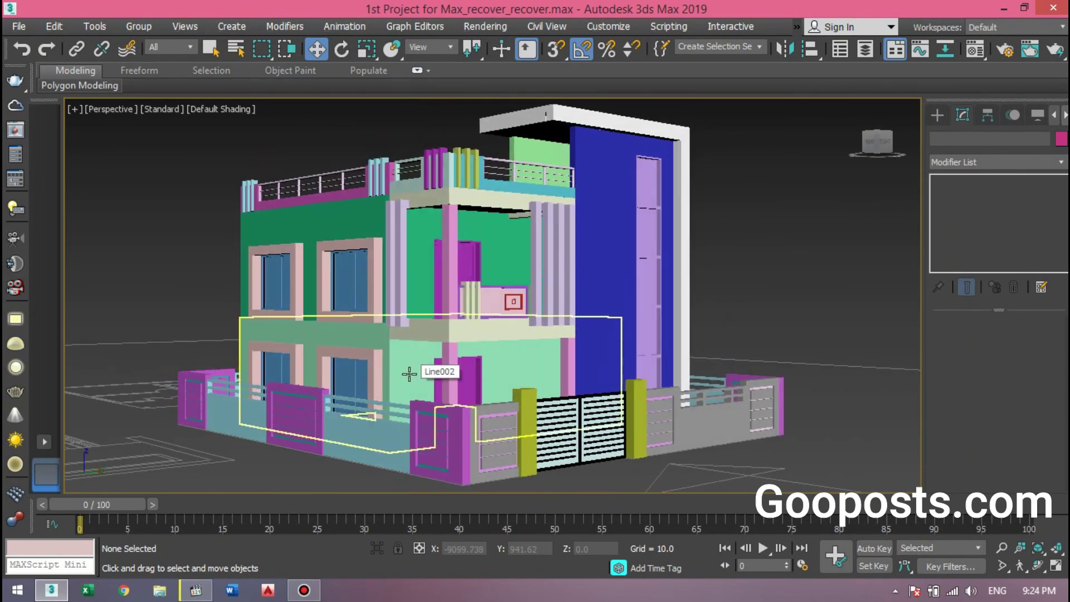